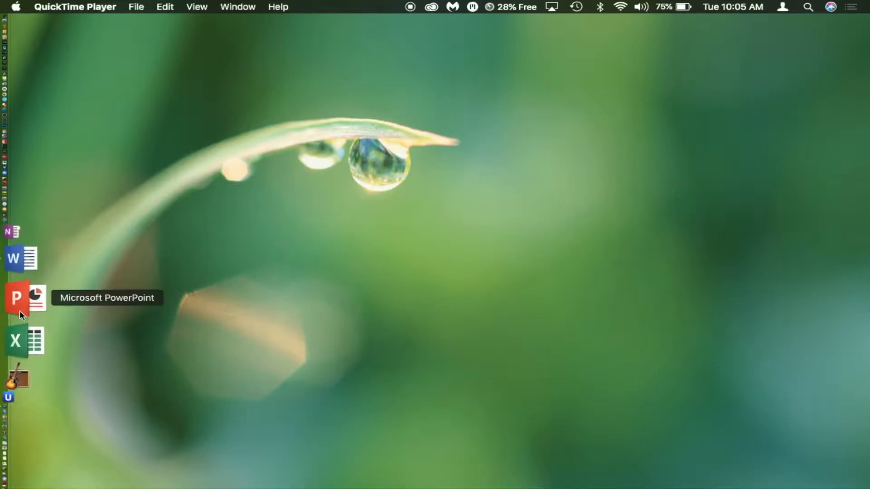
- Bring up the studio's notes document in Word and move its window fully into view
left_click(23, 304)
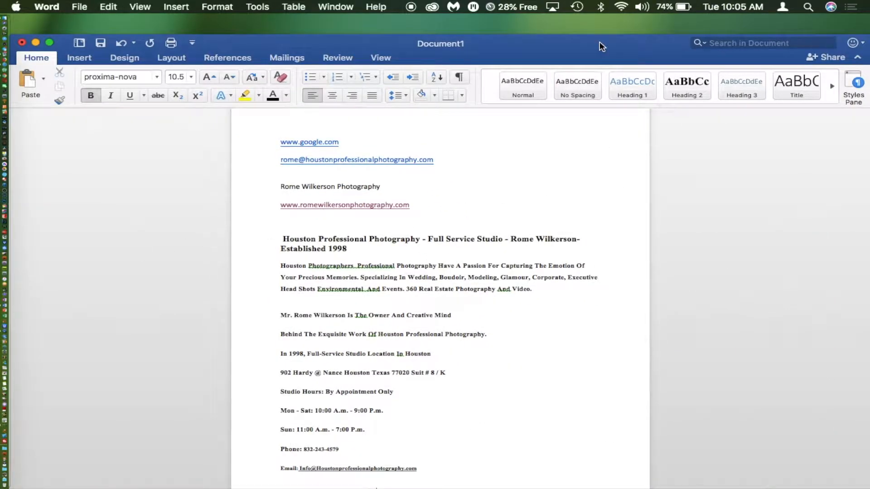
left_click_drag(600, 43, 598, 22)
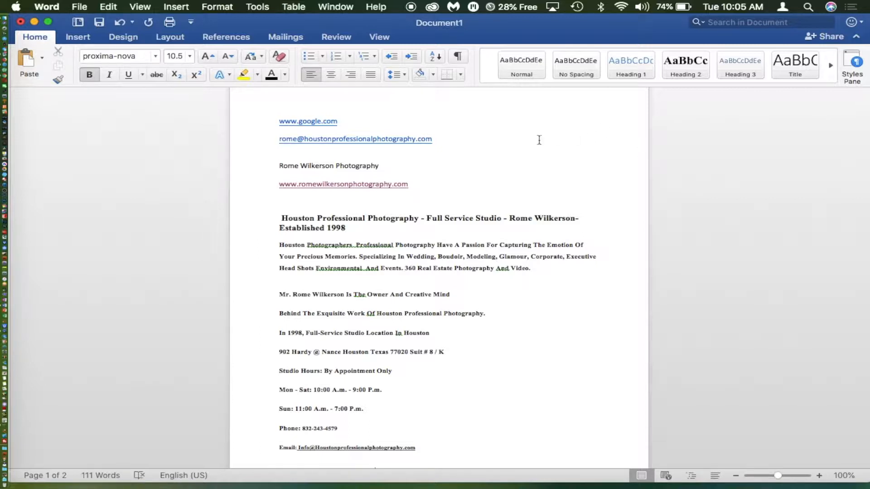
scroll(518, 141, "down", 10)
scroll(518, 141, "up", 10)
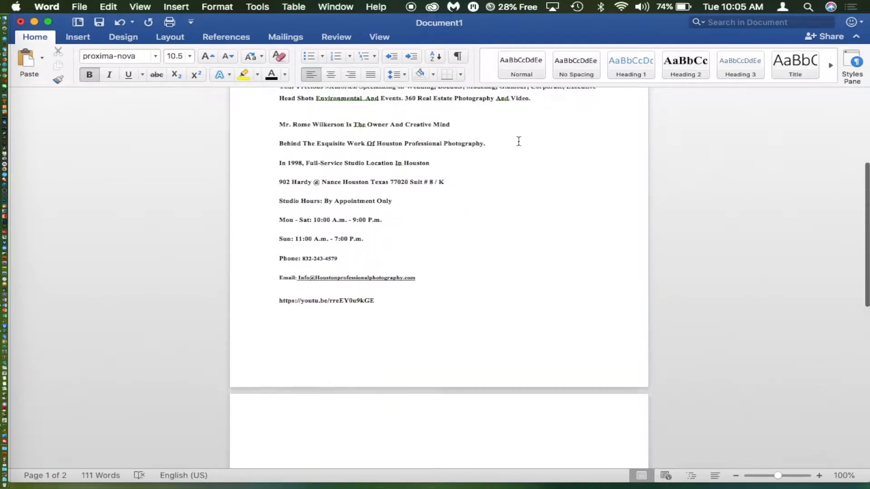
scroll(519, 141, "up", 1)
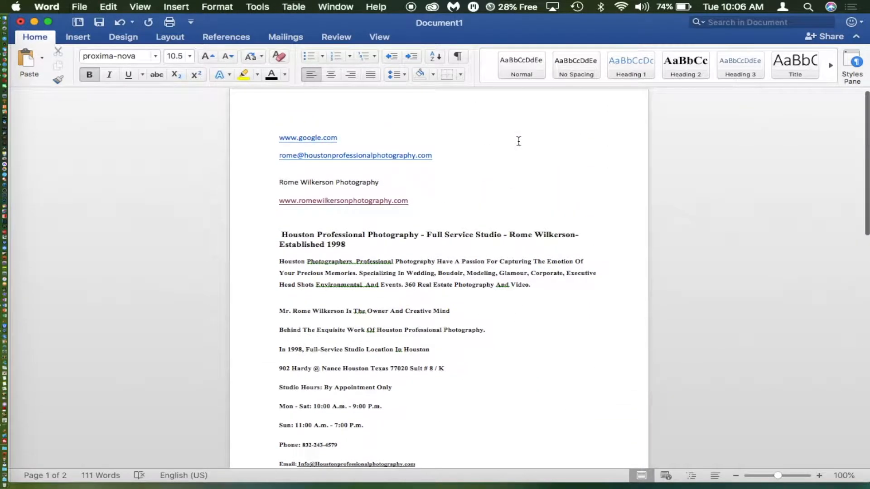
scroll(518, 141, "down", 2)
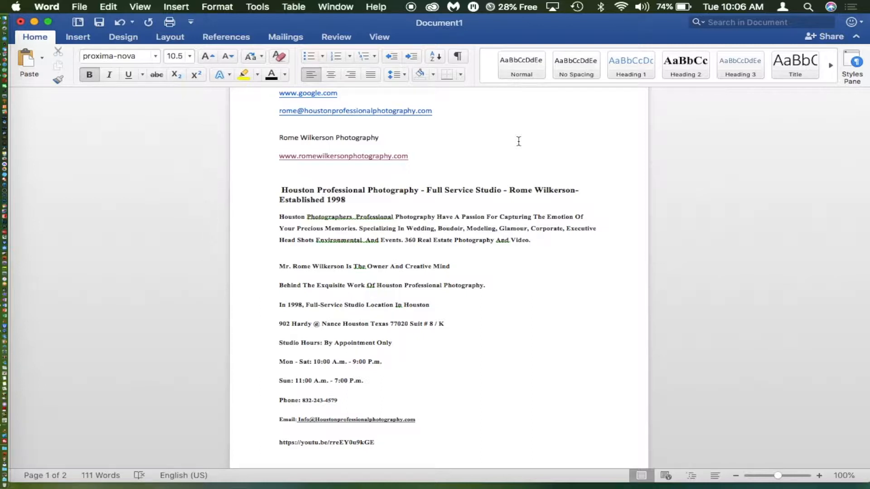
scroll(518, 141, "up", 3)
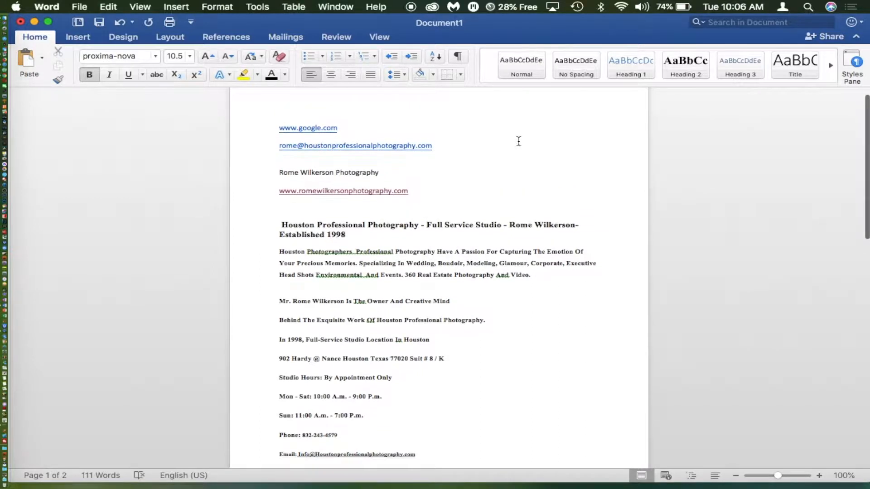
left_click(312, 130)
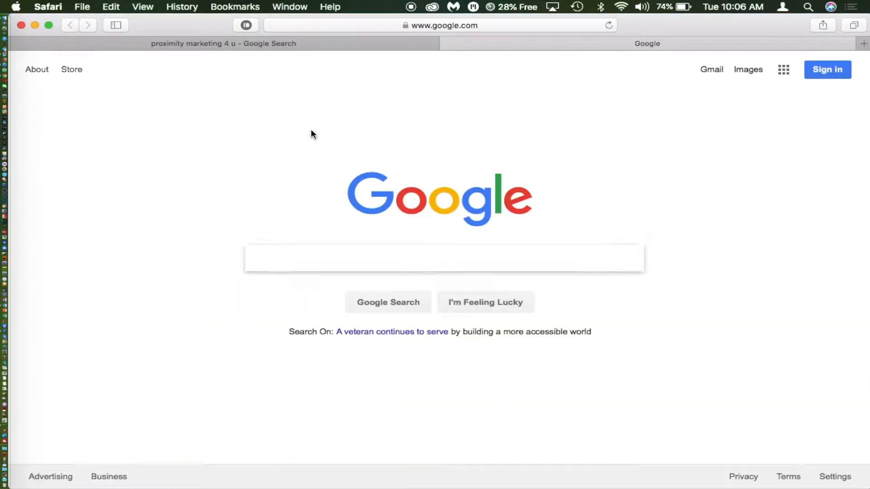
- Search Google for 'proximity marketing 4 u'
type("proximity marketing ")
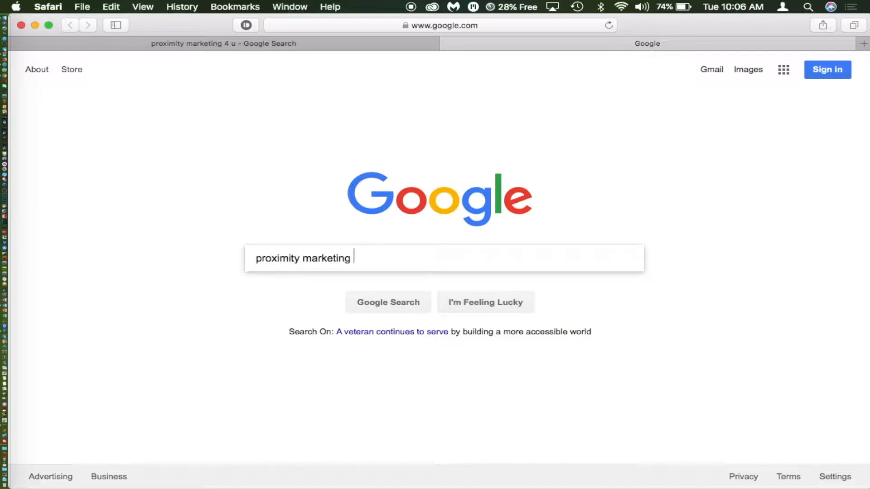
type("4 u")
key("Return")
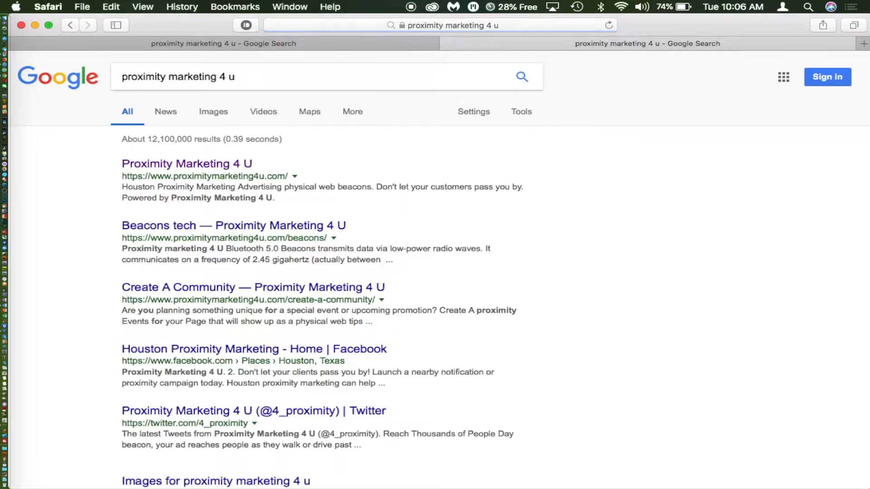
- Open the Proximity Marketing 4 U website from the results and scroll through its features
left_click(164, 166)
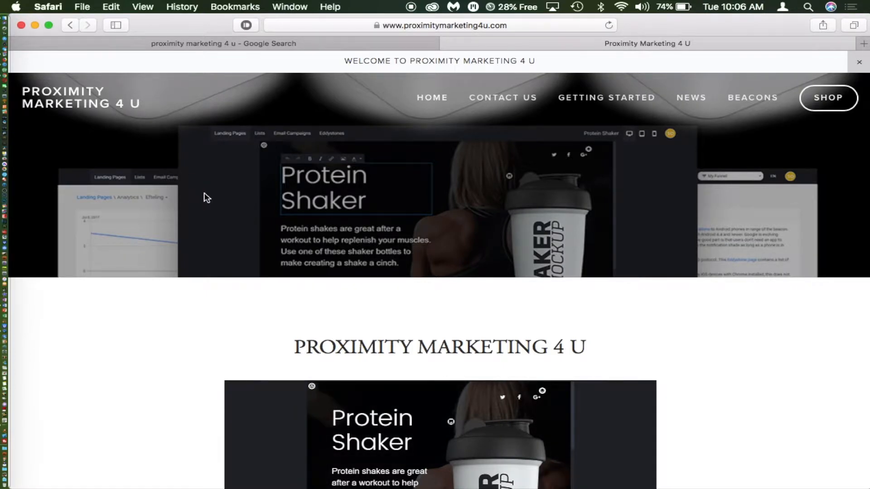
scroll(207, 203, "down", 6)
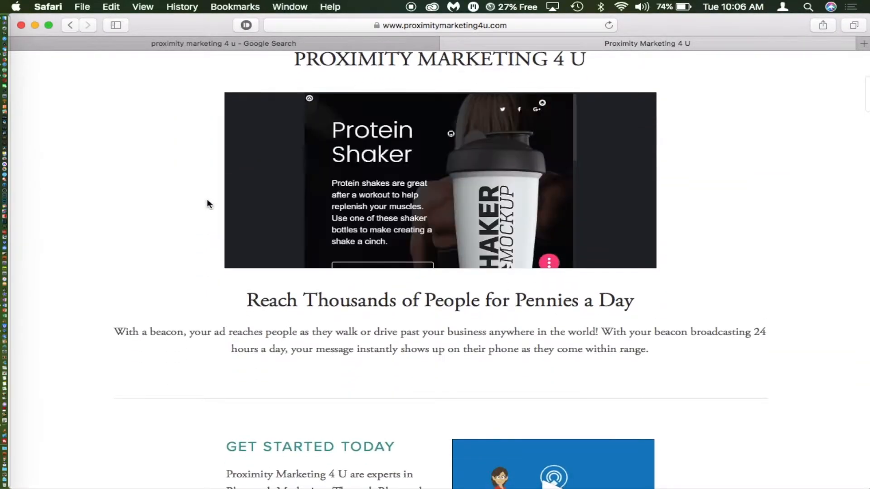
scroll(171, 202, "down", 7)
scroll(172, 200, "down", 12)
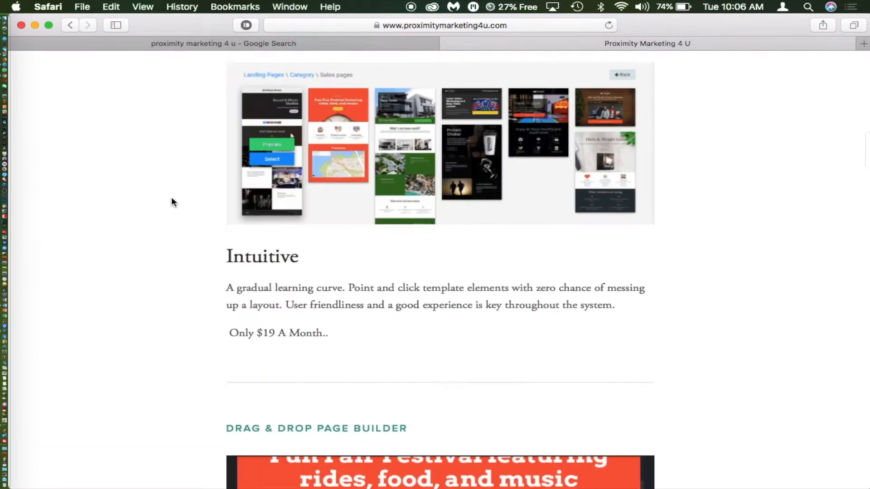
scroll(171, 202, "down", 5)
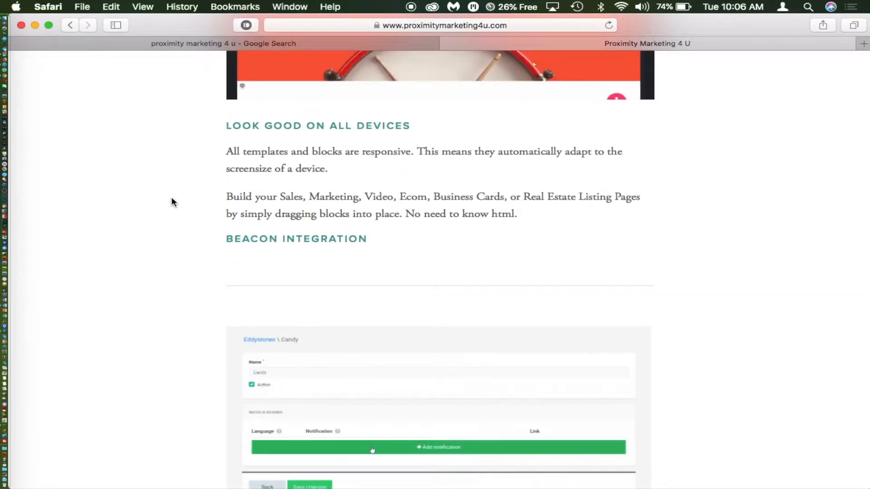
scroll(172, 202, "down", 5)
scroll(171, 202, "down", 19)
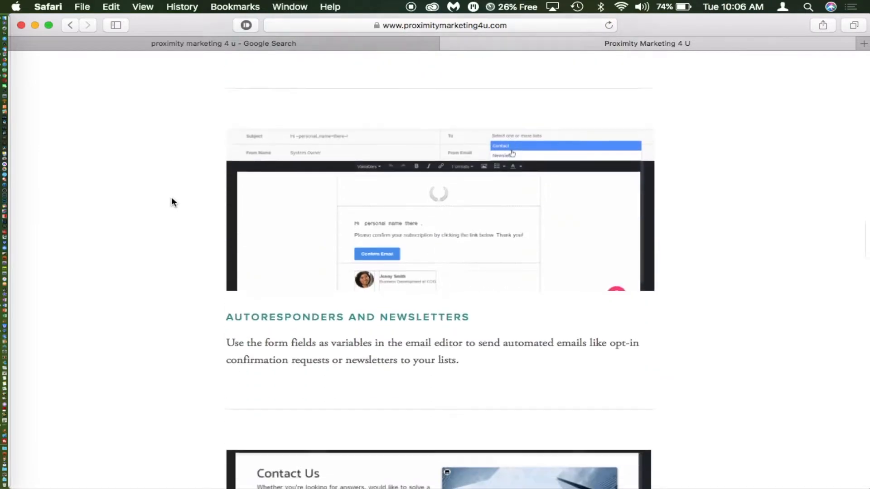
scroll(172, 202, "down", 16)
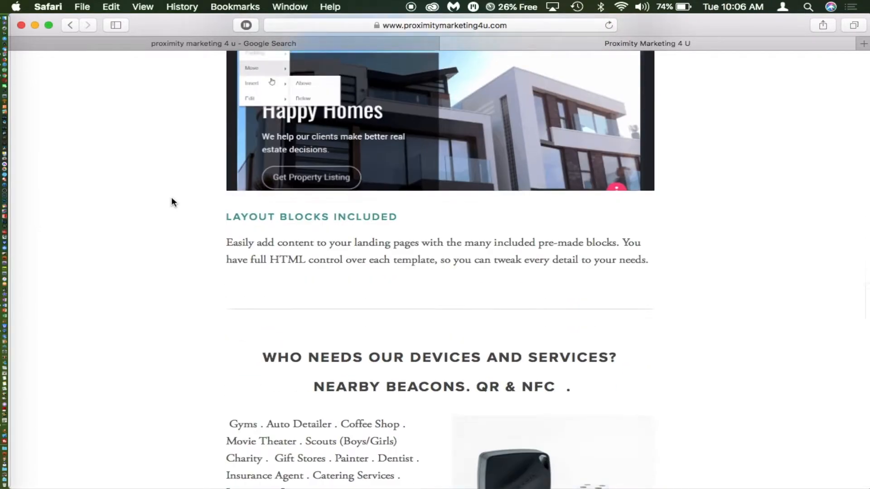
scroll(172, 202, "down", 4)
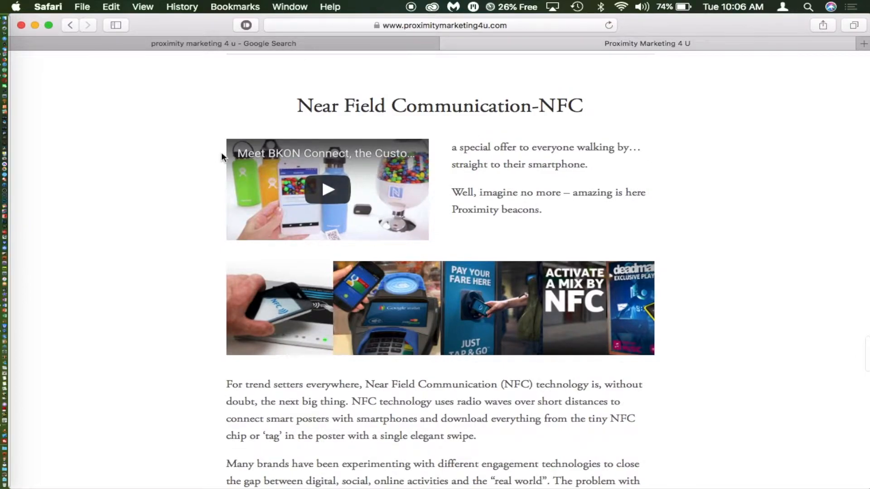
scroll(176, 181, "down", 19)
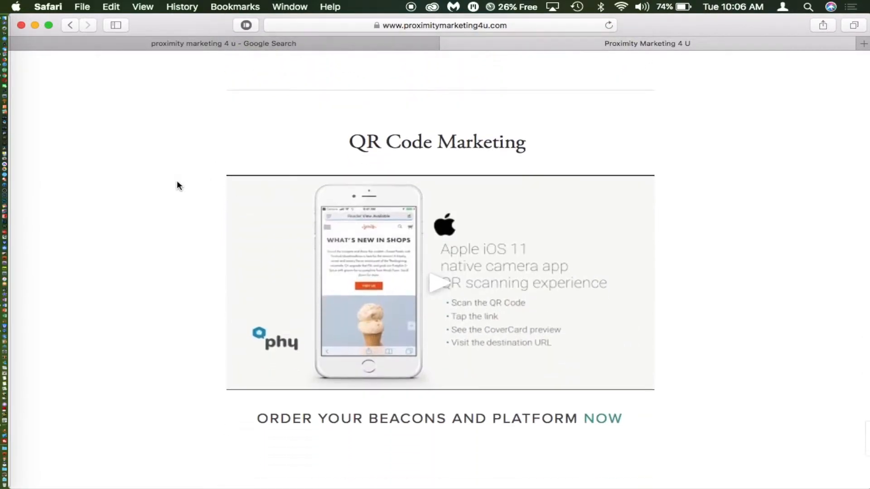
- Open app.proximitymarketing4u.com from the homepage in a new tab
scroll(177, 181, "up", 20)
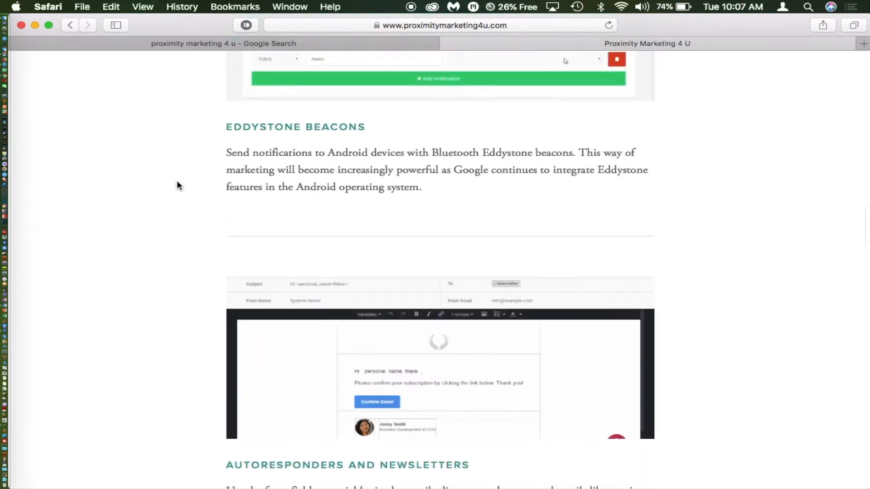
scroll(176, 181, "up", 1)
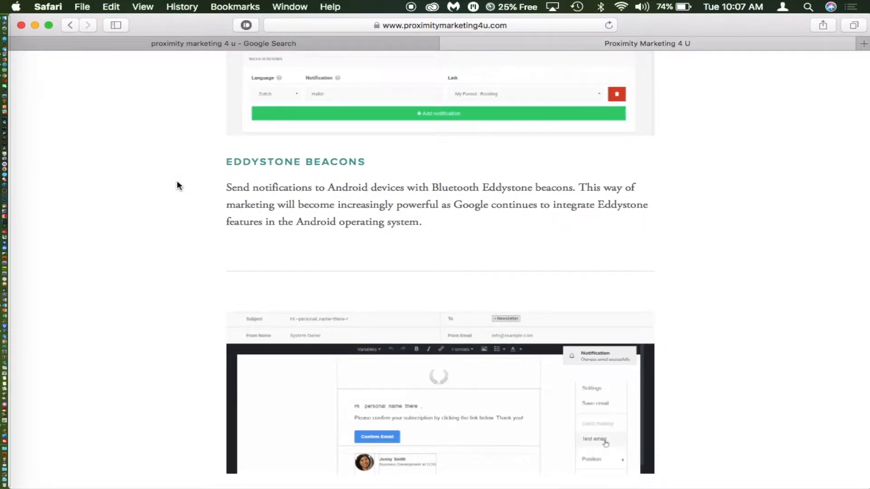
left_click(262, 162)
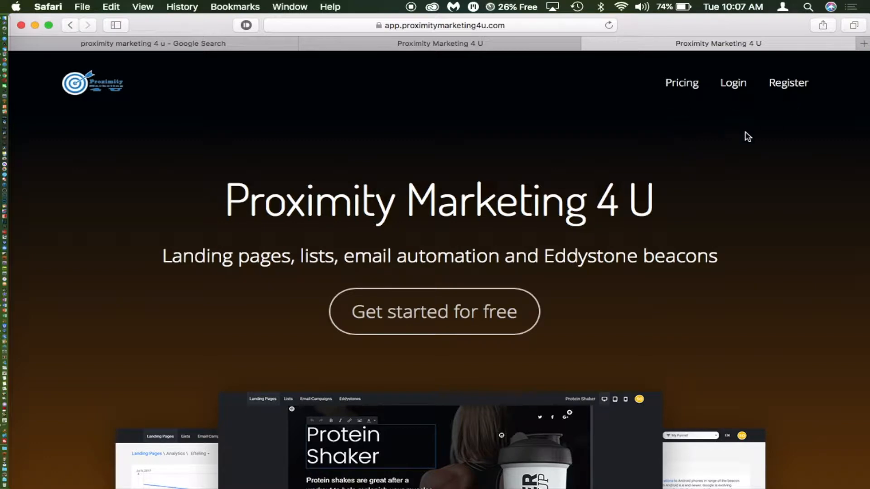
- Scroll the app homepage down to the $0, $19, $39 and $59 monthly pricing cards
scroll(743, 138, "down", 10)
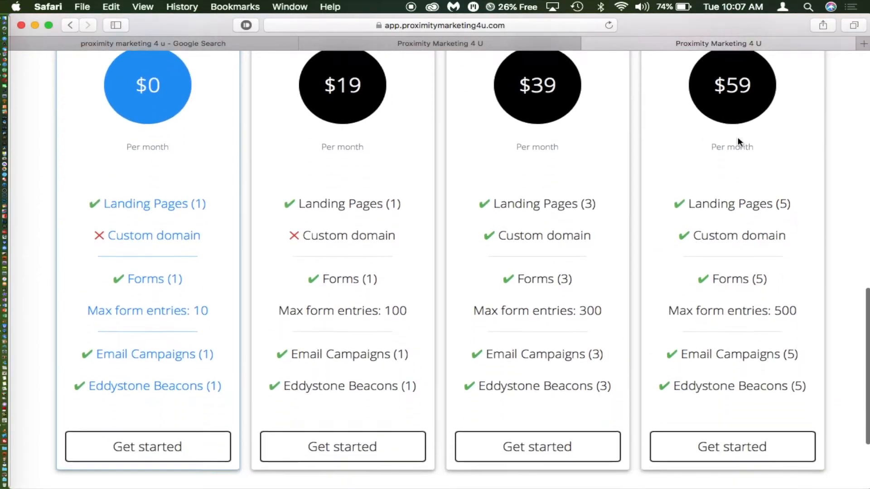
scroll(737, 142, "down", 2)
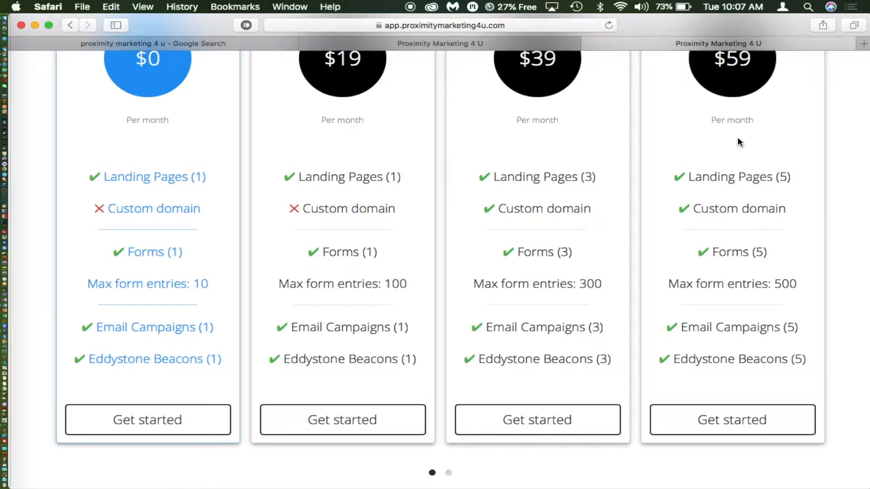
- Open the registration form for the free $0 plan, then return to the Word notes
left_click(165, 428)
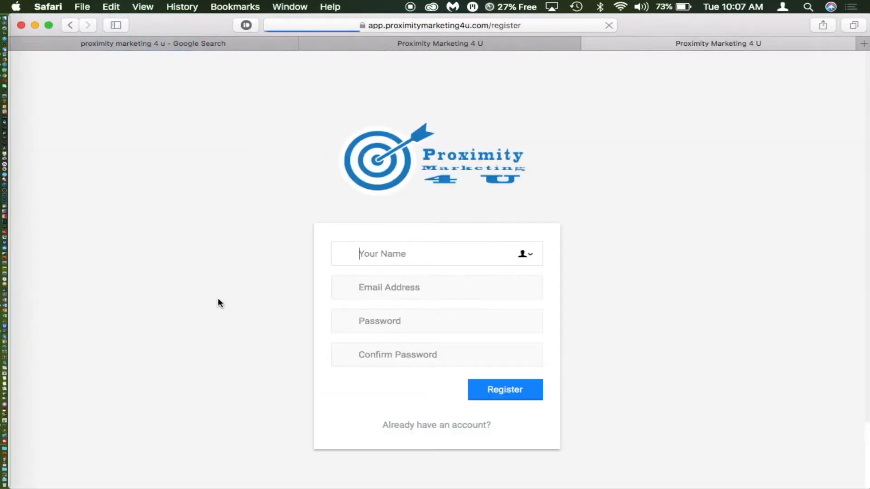
scroll(254, 288, "down", 2)
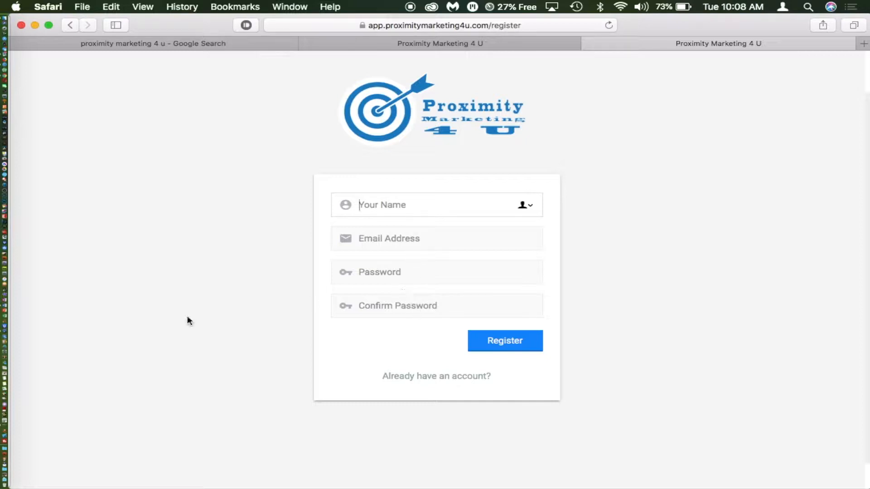
left_click(14, 300)
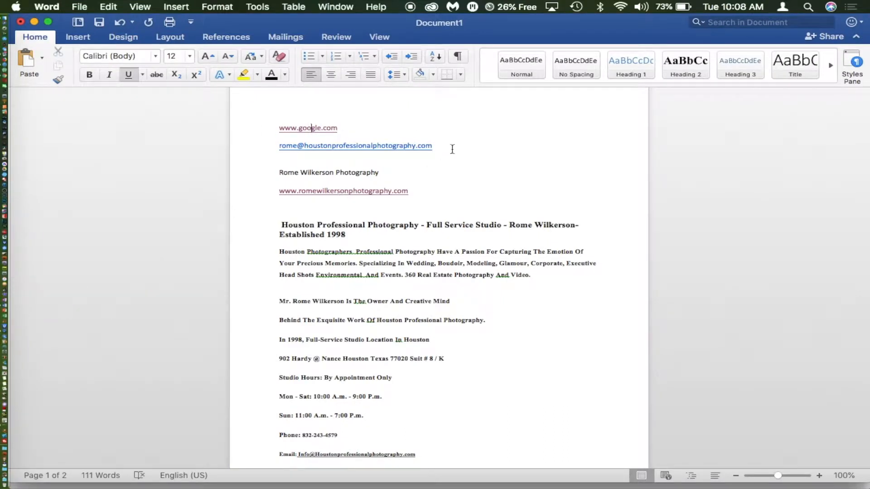
- Copy the studio's email address line from the notes and return to the Safari registration form
left_click(361, 155)
left_click(260, 144)
key("super+c")
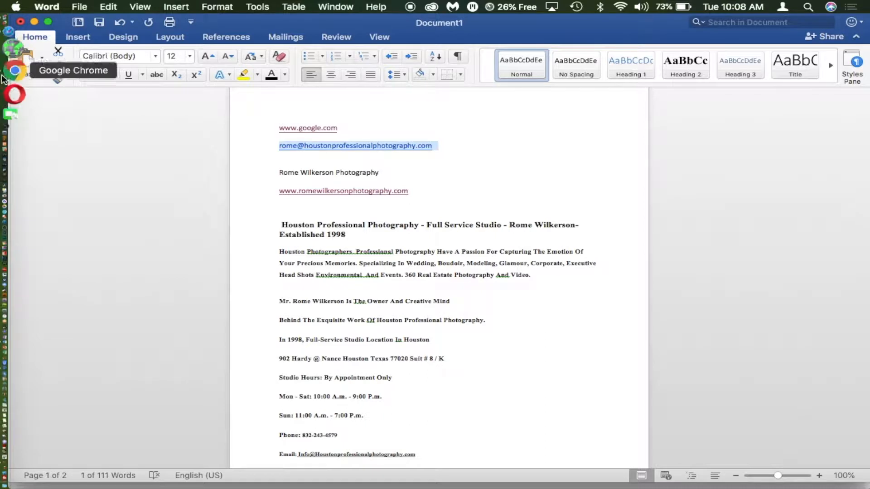
left_click(26, 64)
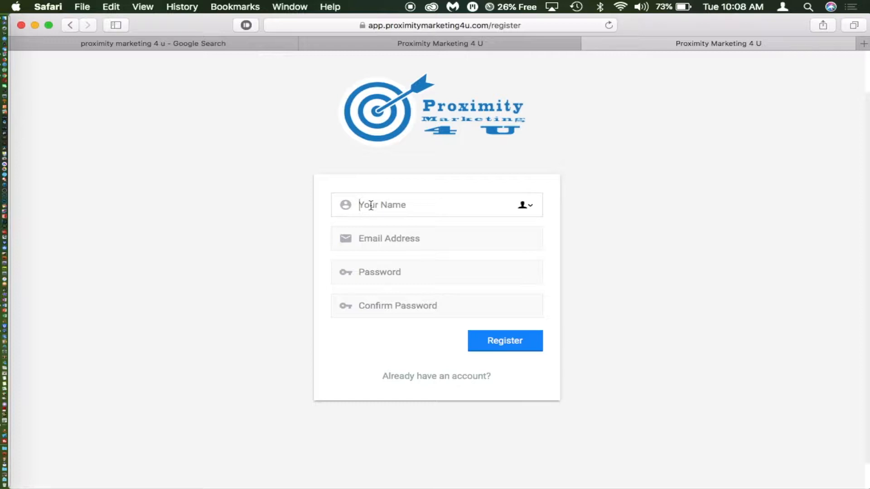
- Fill Your Name with the user's full name, clearing the email that was pasted there
key("super+v")
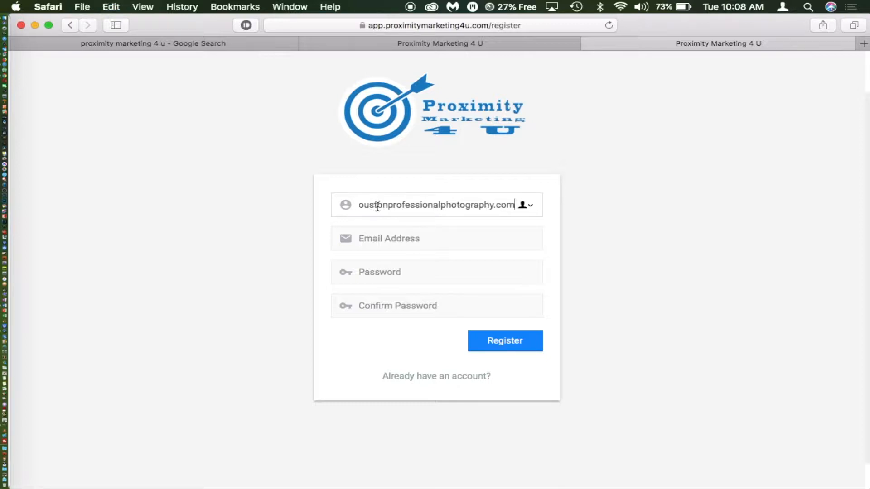
left_click_drag(378, 204, 327, 202)
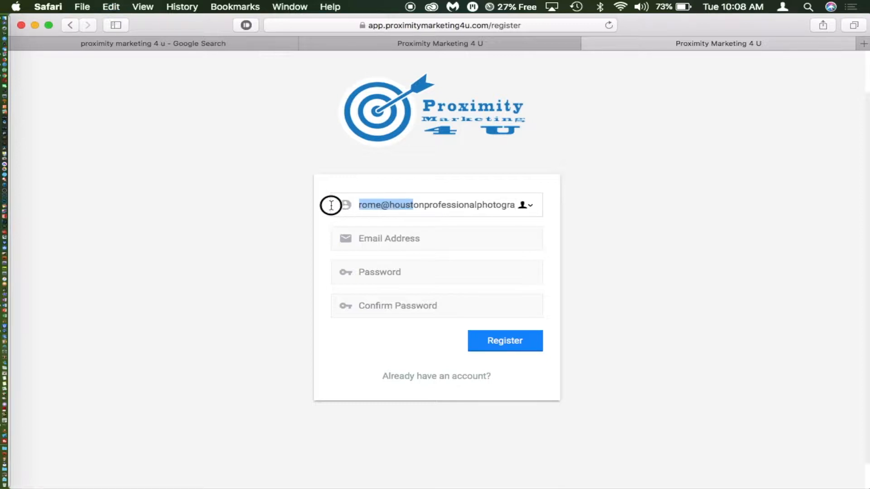
left_click(383, 238)
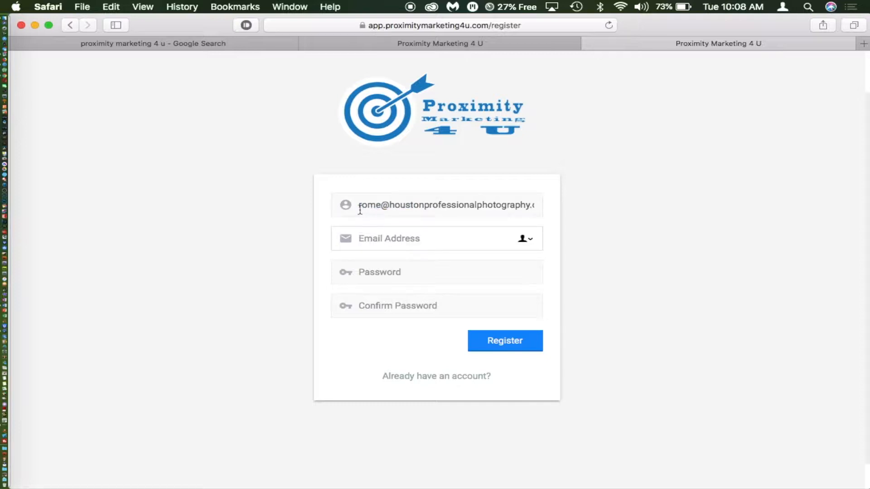
left_click_drag(357, 204, 542, 204)
key("BackSpace")
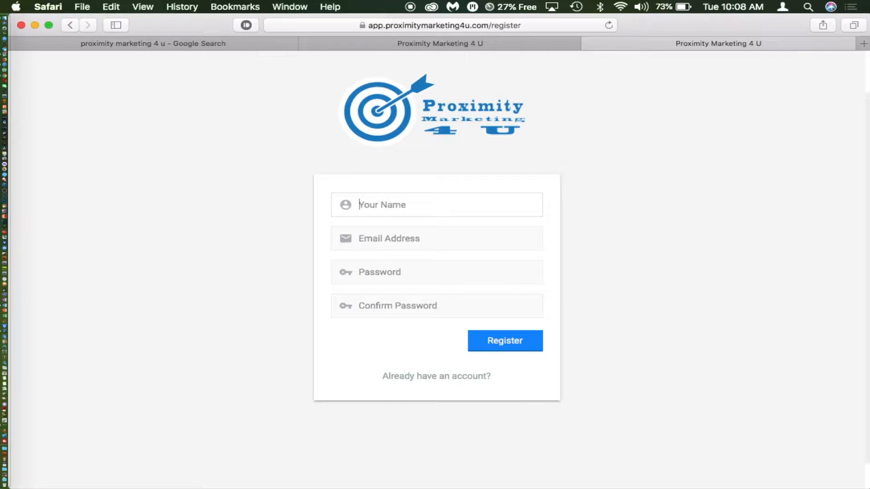
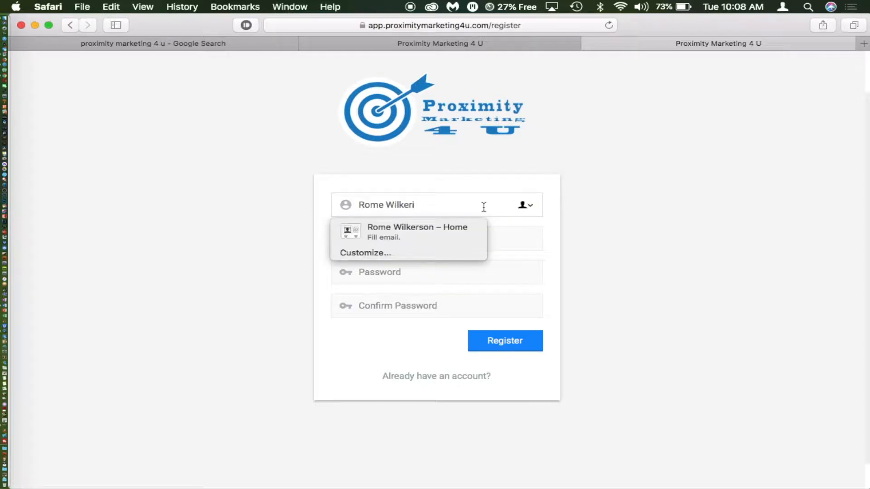
- Enter the email address and a matching password and confirmation, then submit the registration
key("Tab")
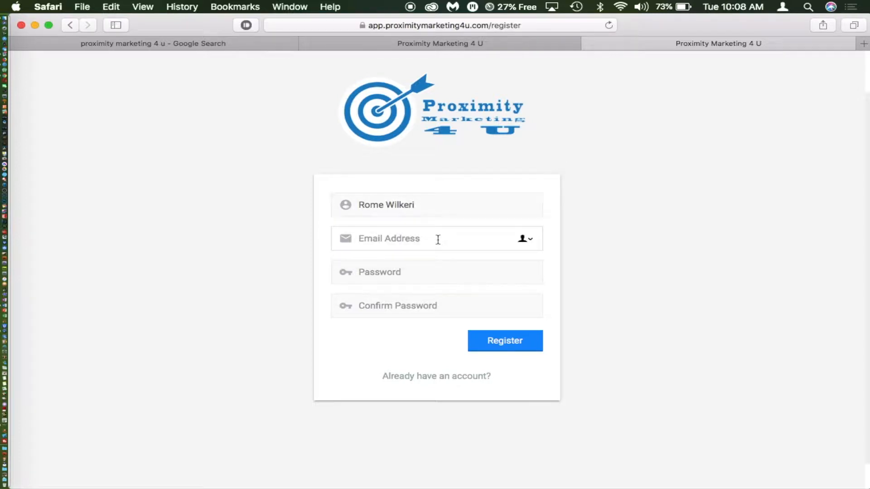
type("rofessionalphotography.com")
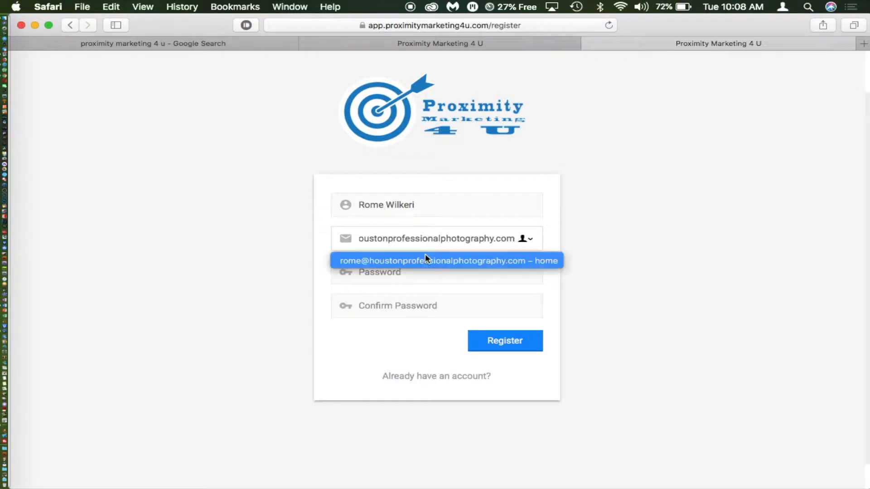
left_click(247, 257)
left_click(383, 269)
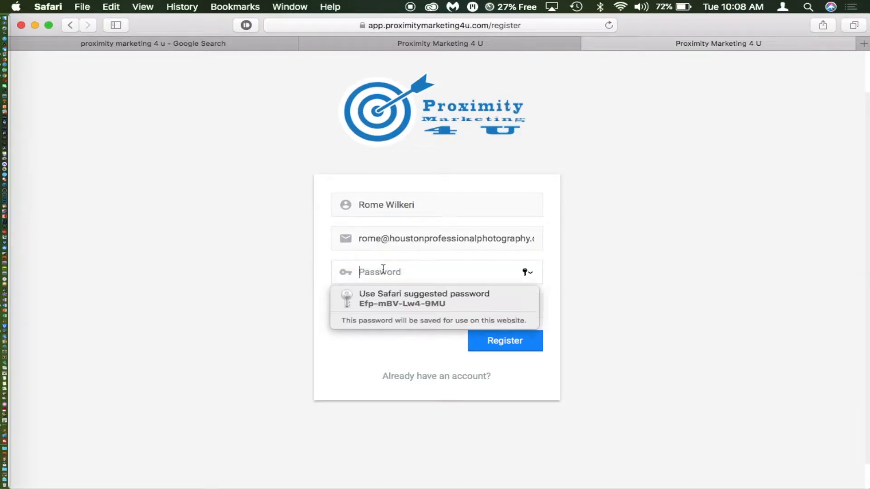
type("********")
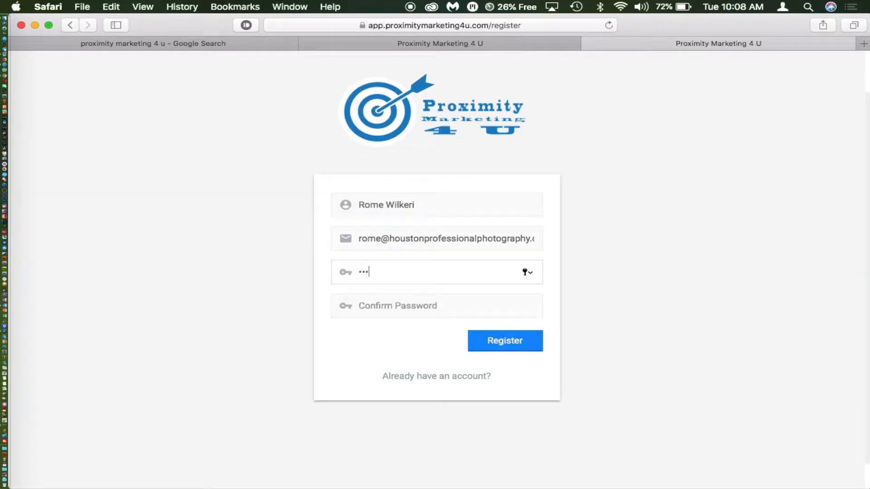
left_click(374, 306)
type("*")
type("••••••")
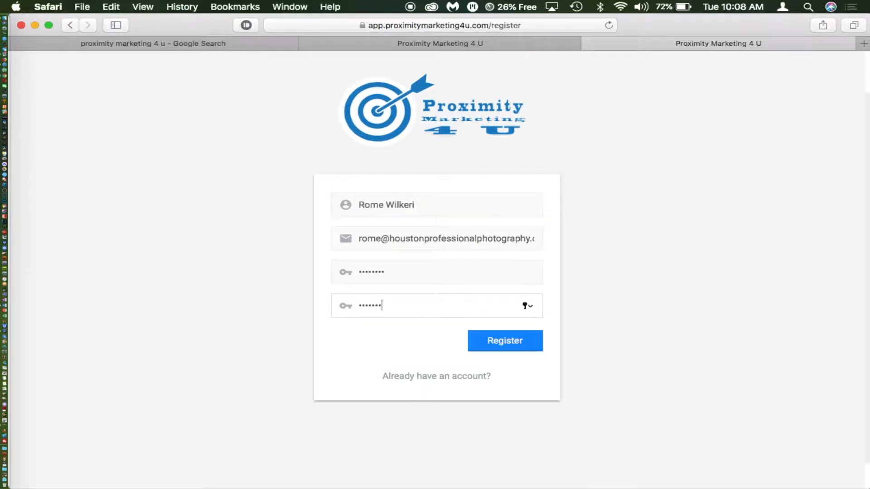
left_click(623, 259)
left_click(514, 346)
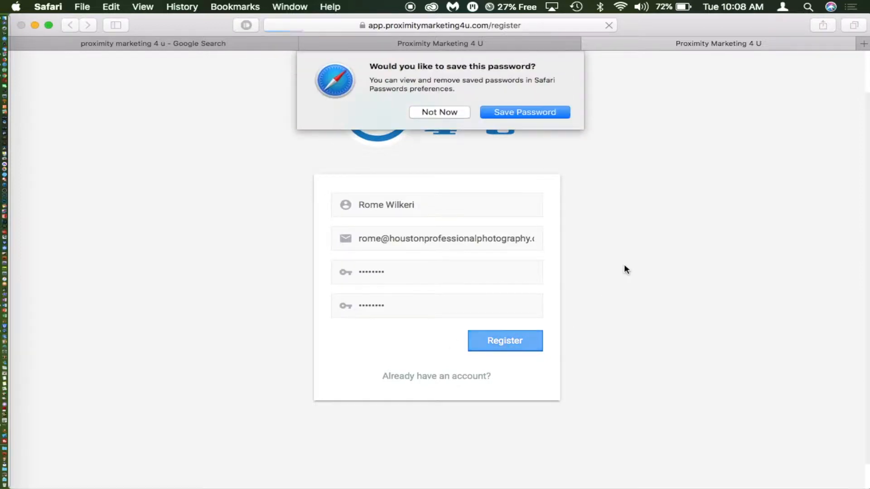
- Decline saving the password and create the first funnel named after the photography studio's business
left_click(457, 111)
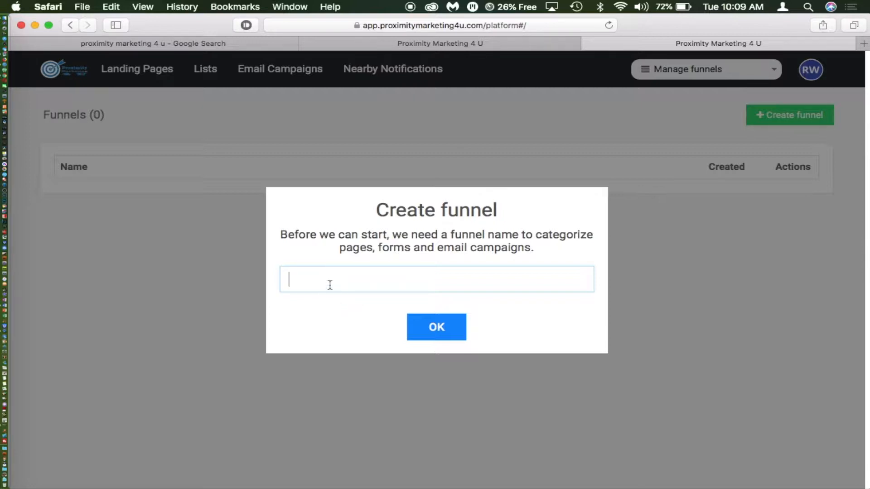
type("Rome Wilkerson ")
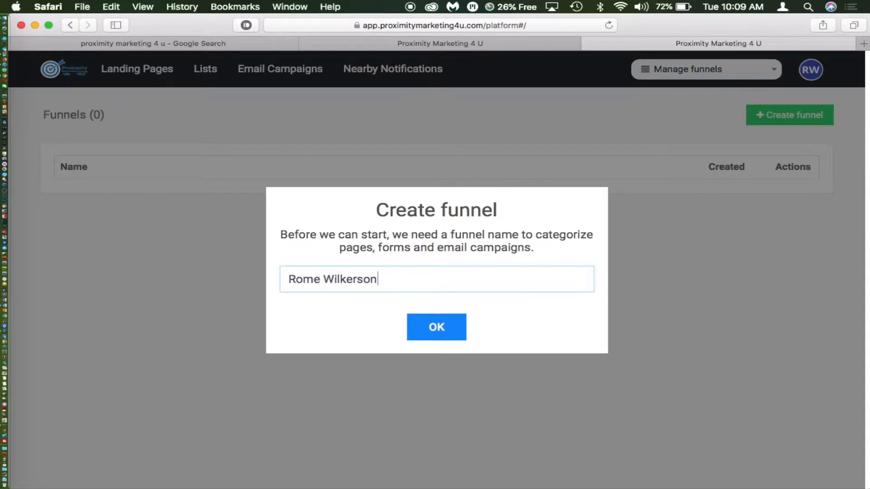
type("Photogra")
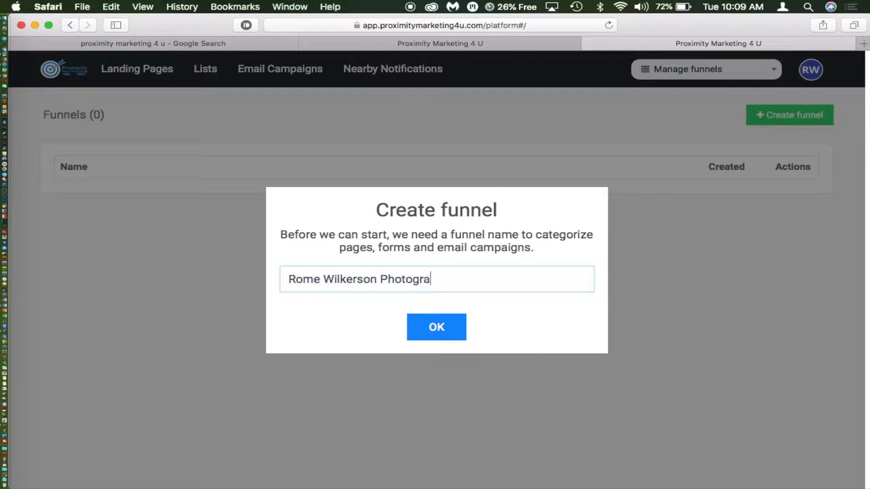
type("phy")
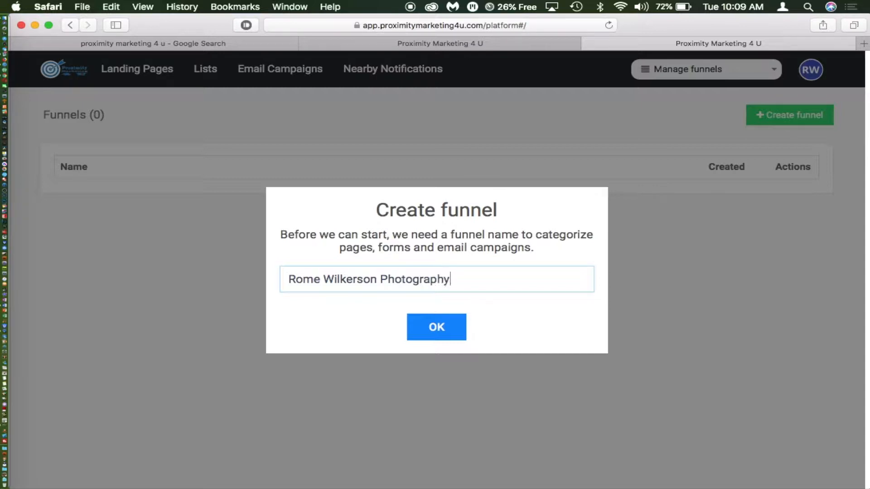
left_click(437, 328)
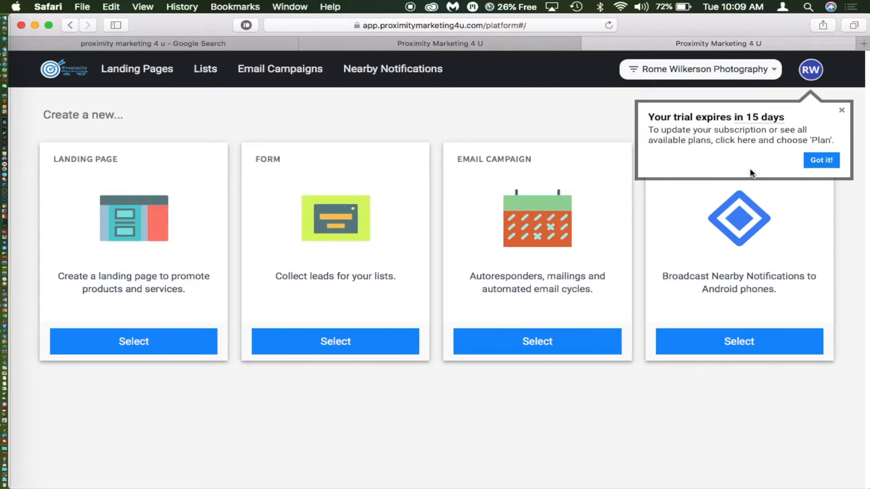
- Dismiss the trial-expiry popup and go to the Landing Pages template categories
left_click(842, 110)
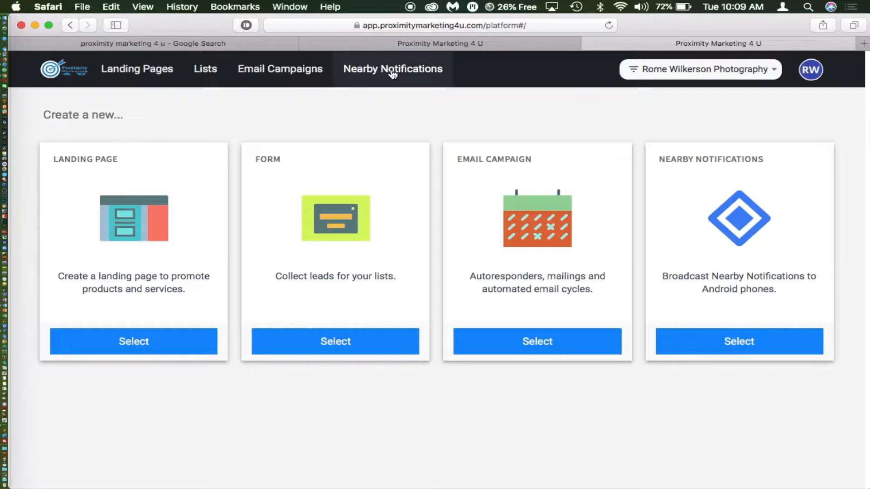
left_click(156, 74)
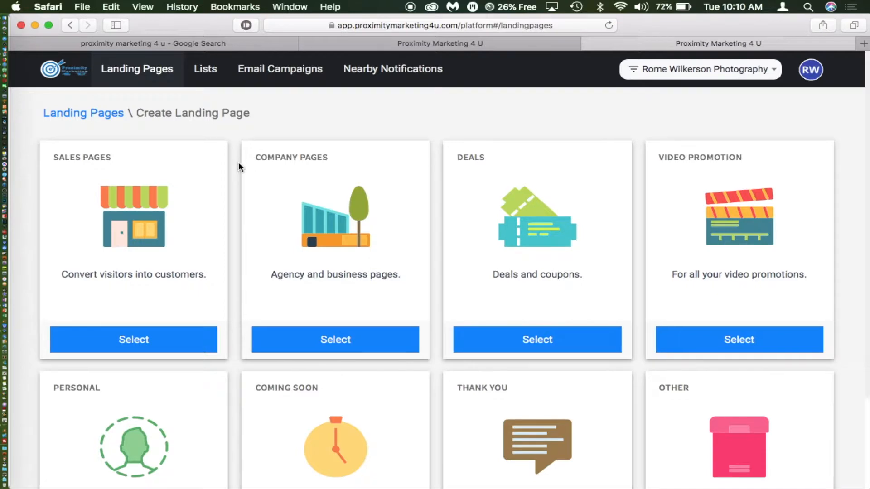
scroll(239, 163, "down", 2)
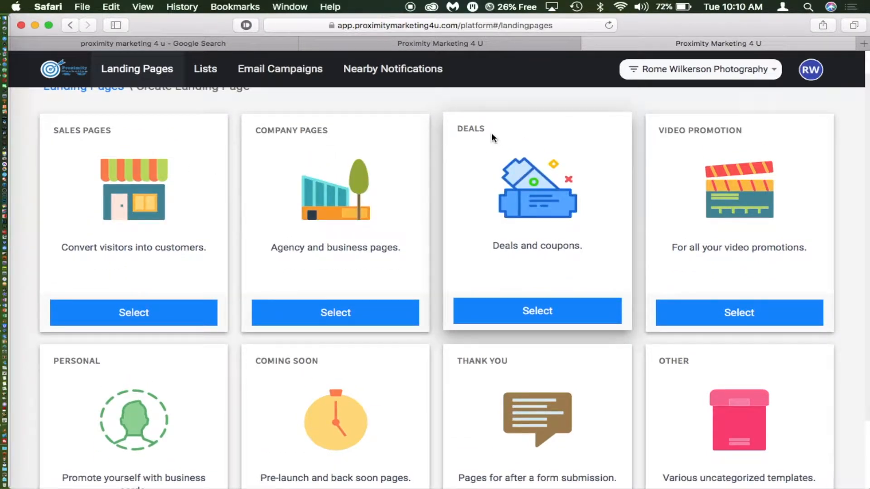
scroll(691, 152, "down", 5)
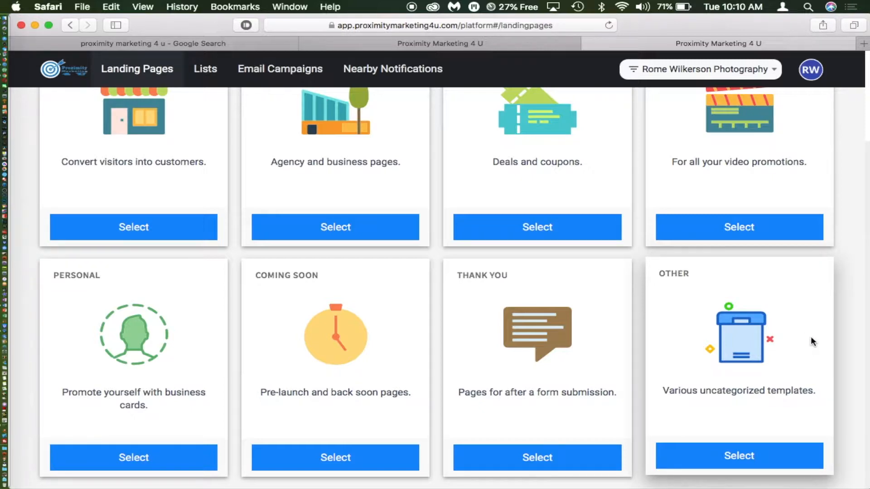
scroll(810, 340, "up", 3)
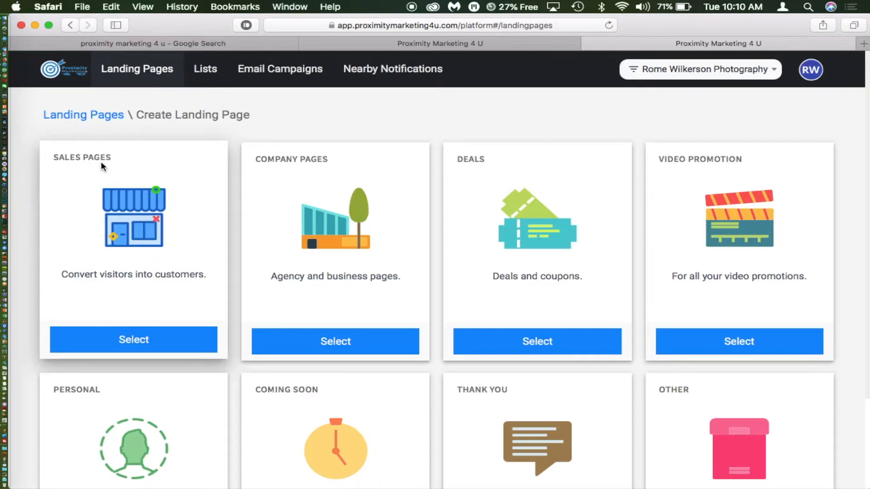
- Choose Sales Pages and preview the Music Studio template, then close the preview
left_click(123, 345)
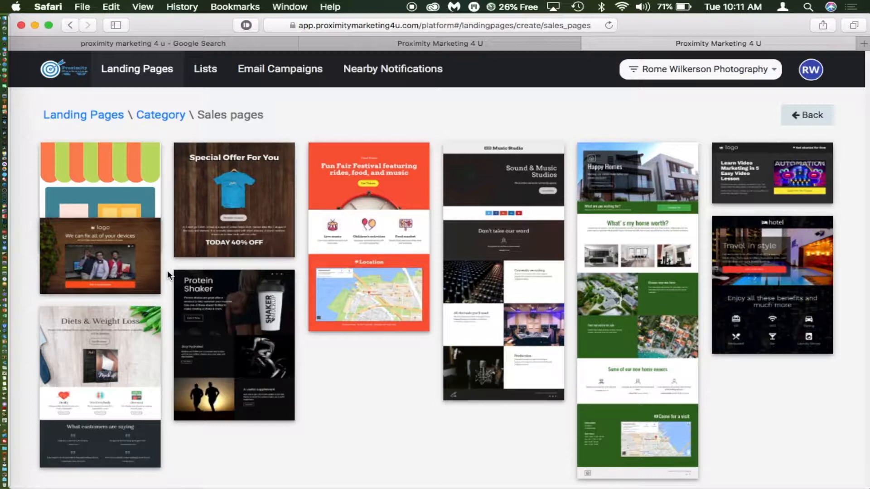
mouse_move(500, 240)
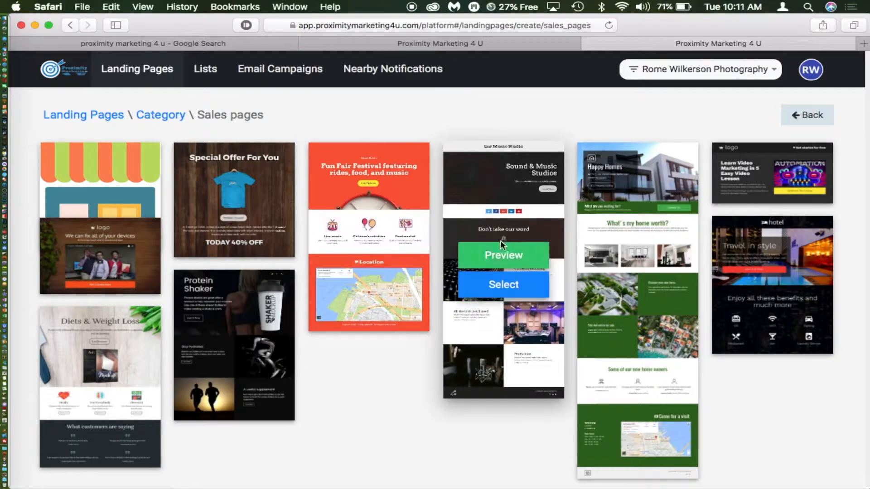
left_click(503, 256)
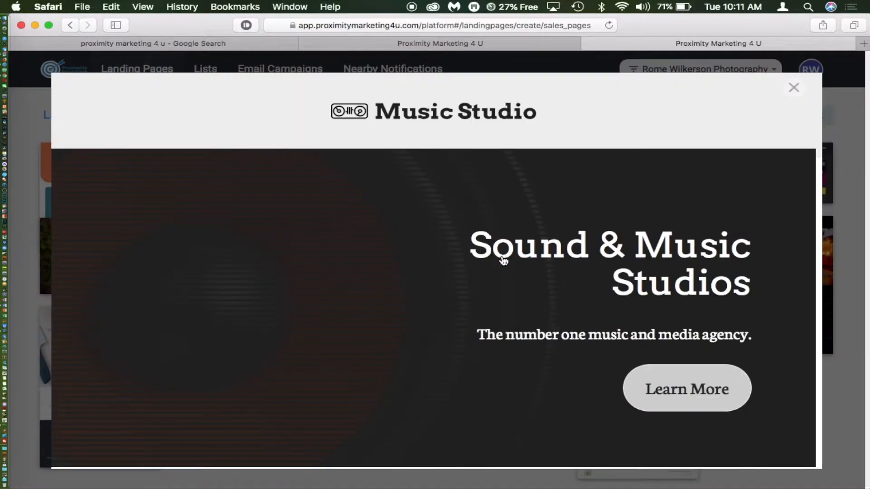
scroll(366, 202, "down", 10)
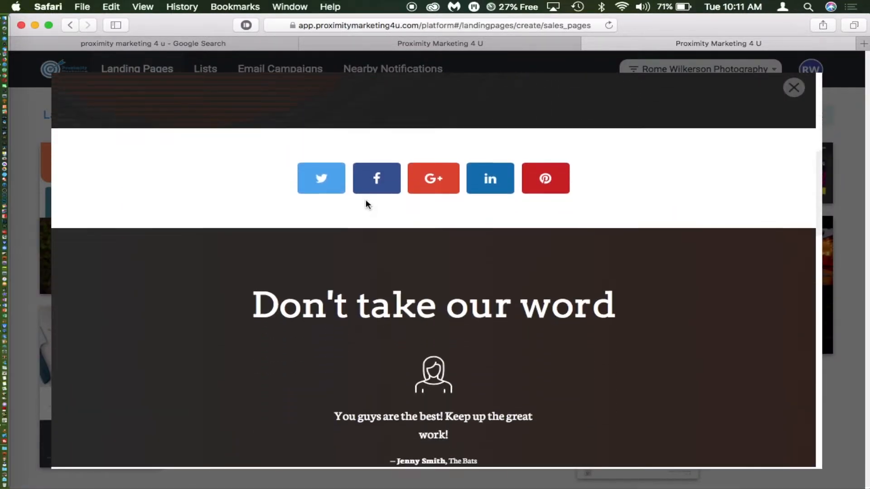
scroll(367, 202, "down", 15)
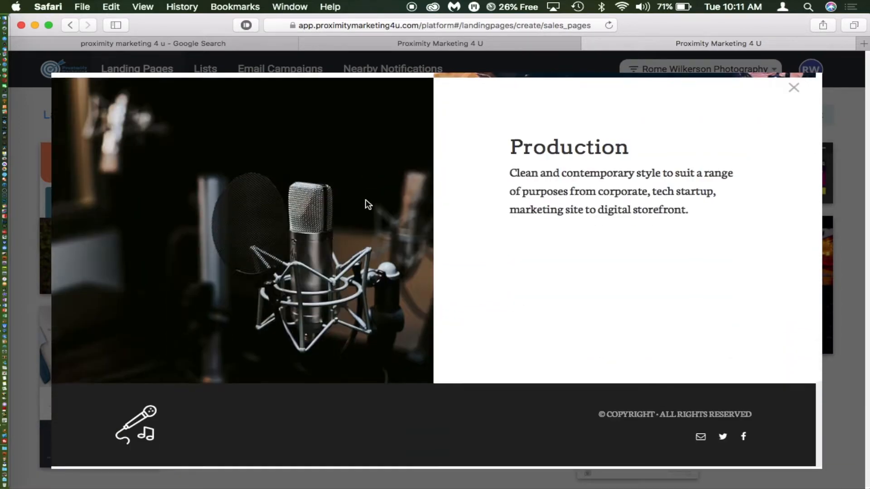
scroll(368, 204, "up", 20)
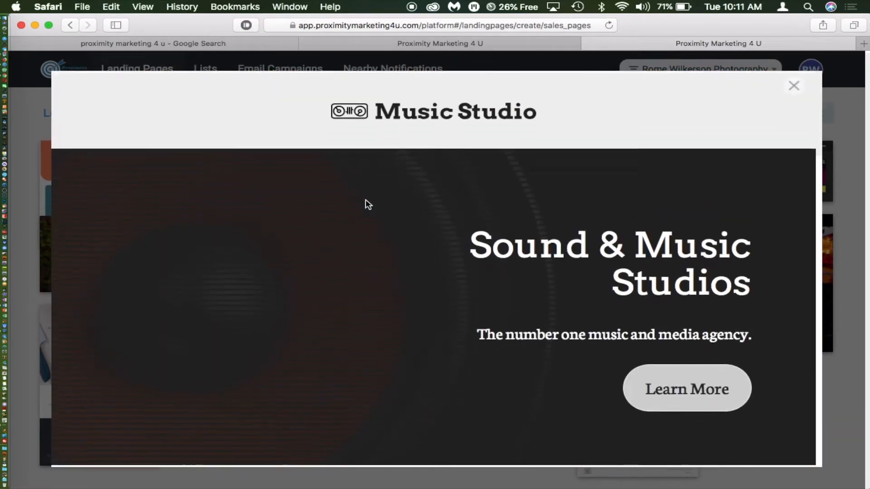
scroll(368, 204, "down", 20)
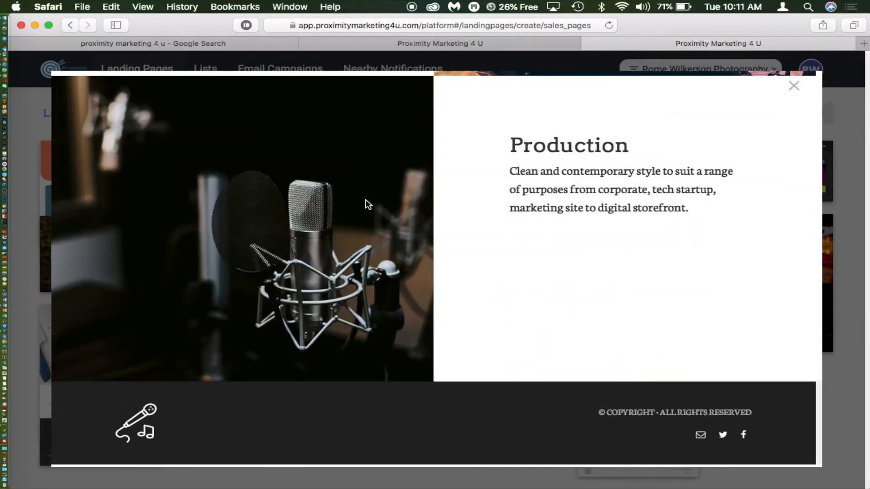
scroll(368, 203, "up", 20)
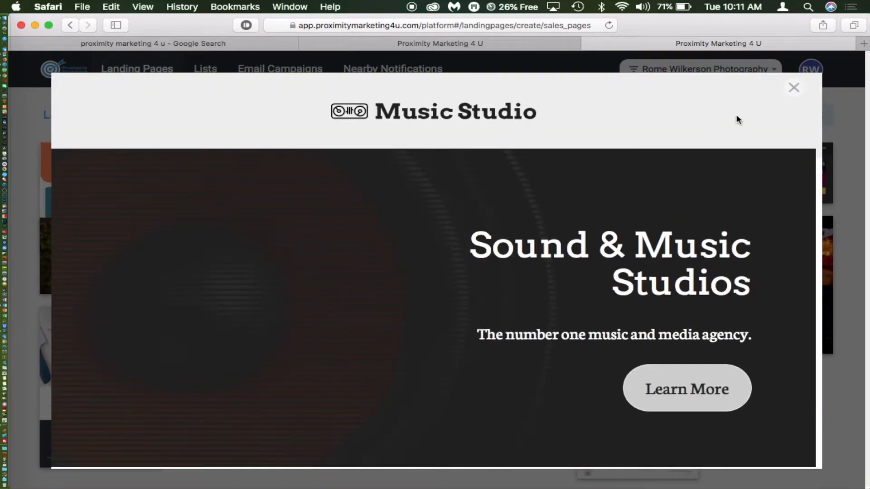
left_click(793, 88)
- Preview the Protein Shaker template, scroll through it, and close the preview
mouse_move(346, 302)
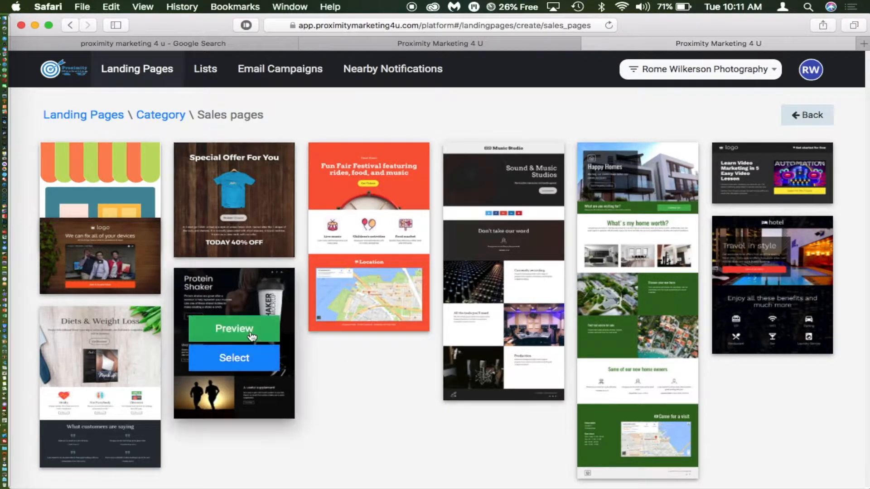
left_click(253, 333)
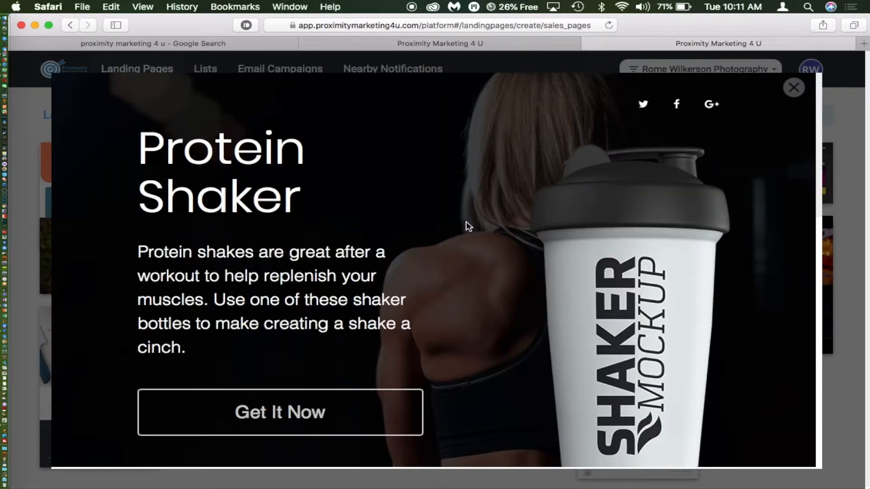
scroll(468, 227, "down", 3)
scroll(469, 226, "down", 10)
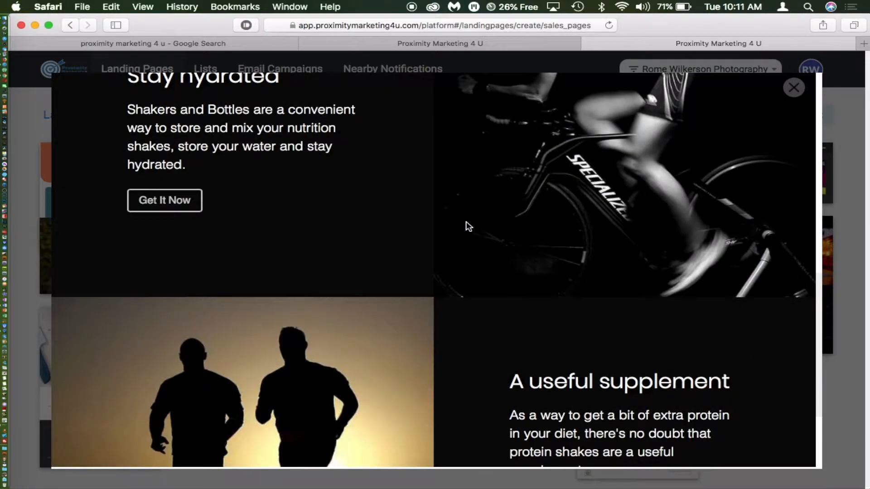
scroll(468, 226, "down", 3)
scroll(468, 226, "up", 15)
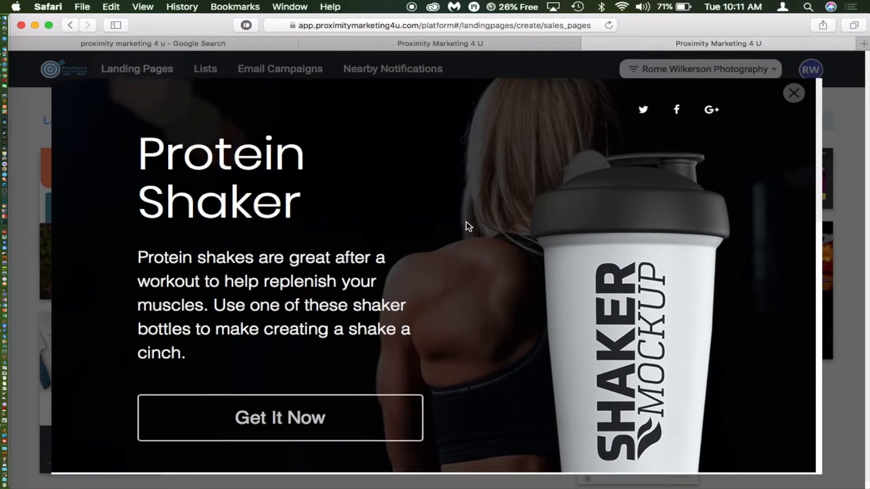
left_click(794, 88)
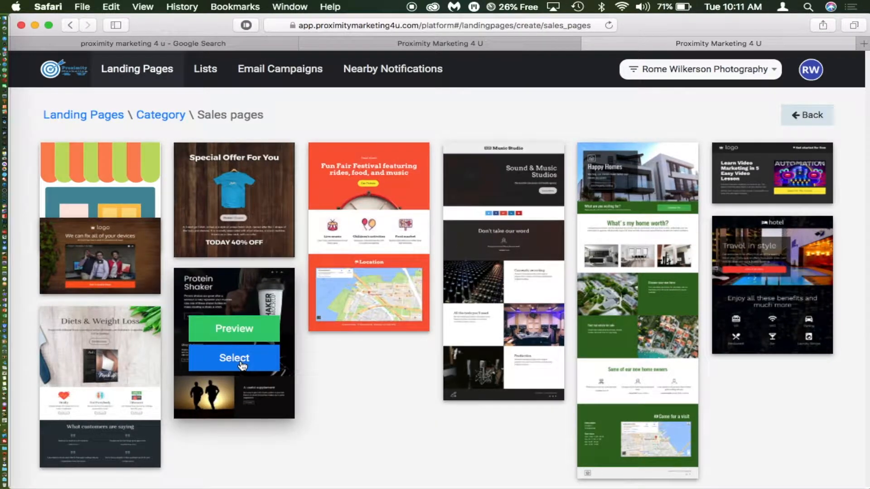
- Create a Protein Shaker landing page named after the photography studio
left_click(243, 365)
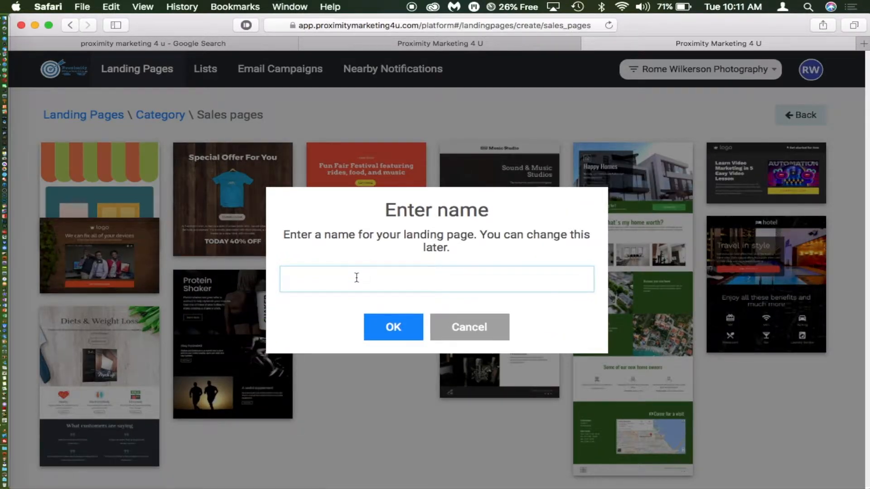
type("Rome Wil")
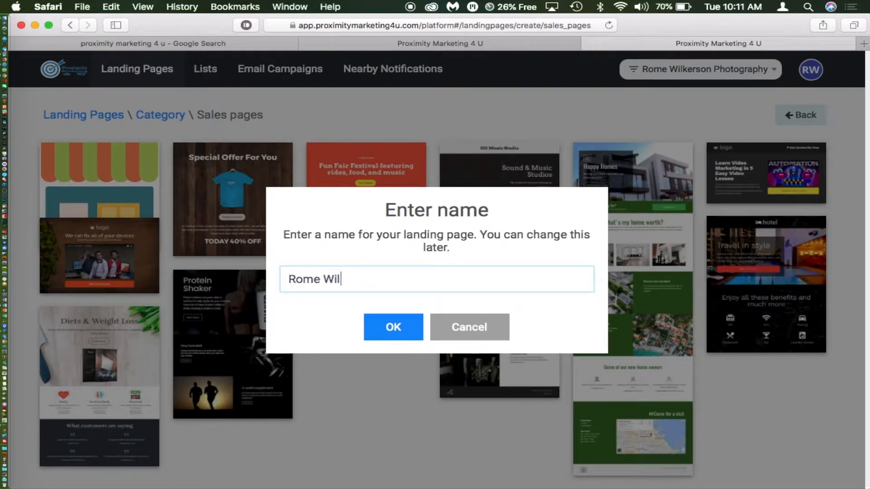
type("kerson Photog")
type("raph")
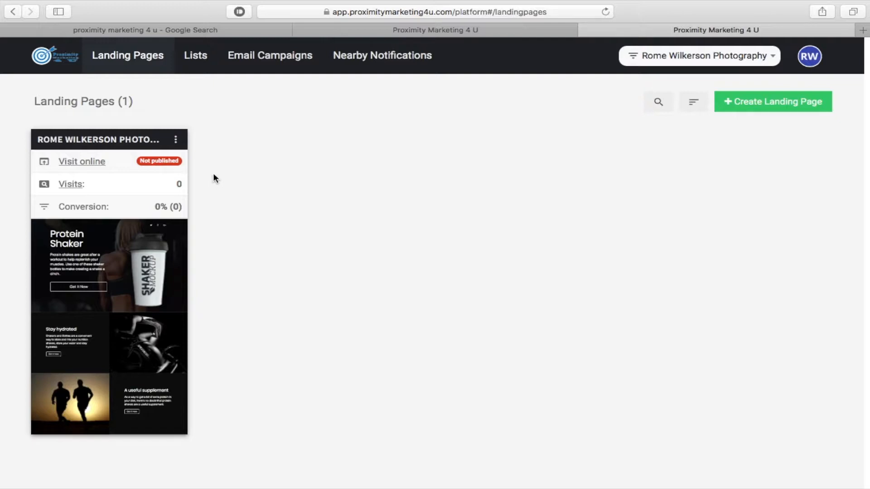
- Open the studio's Protein Shaker page in the editor and scroll through its hero and supplement sections
left_click(176, 138)
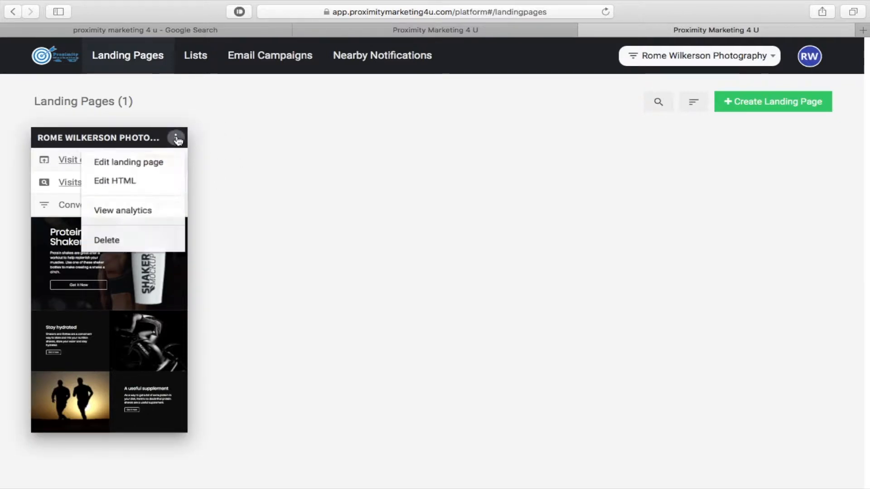
left_click(154, 164)
scroll(371, 170, "down", 4)
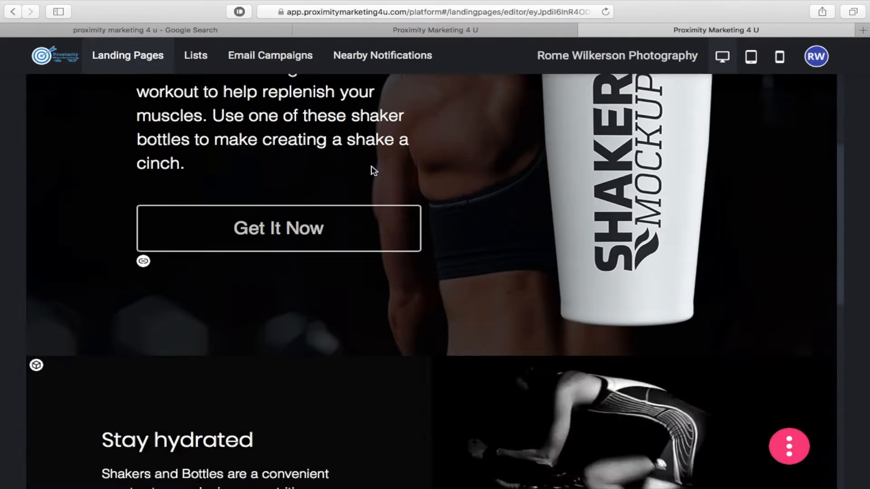
scroll(371, 170, "down", 10)
scroll(370, 171, "down", 1)
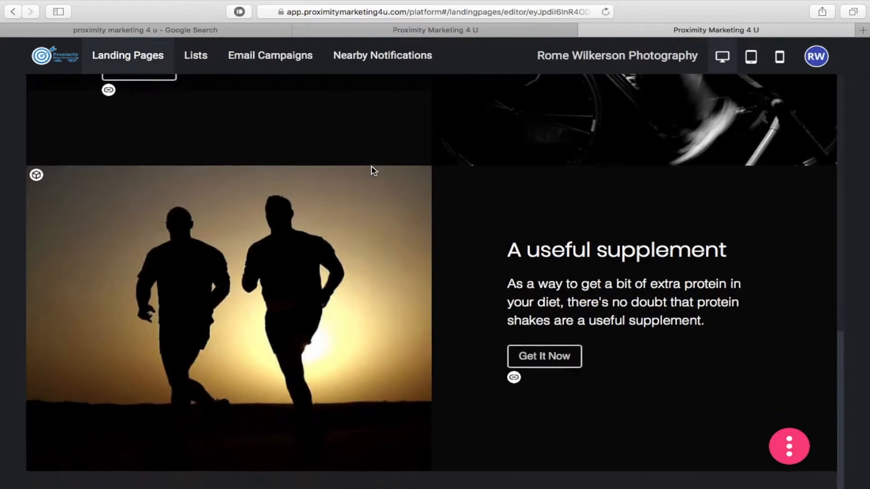
scroll(371, 170, "up", 15)
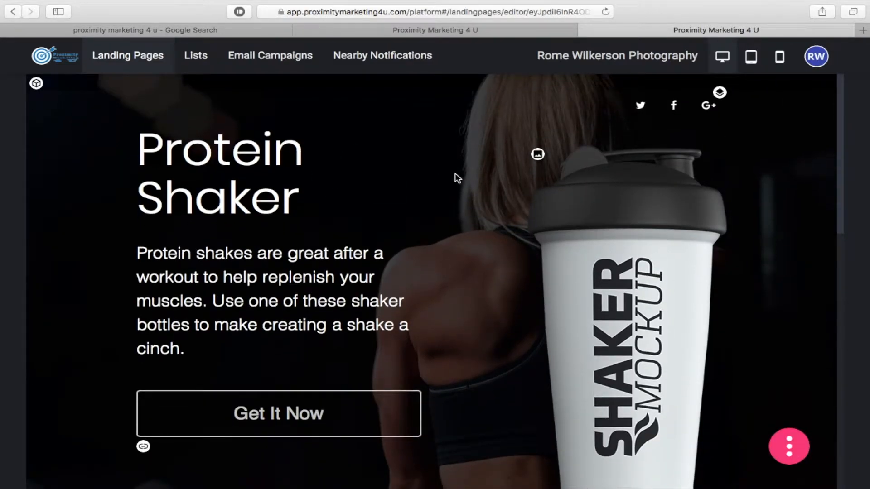
scroll(454, 173, "down", 7)
scroll(455, 173, "up", 7)
- Set the hero section's background colour to red rgba(235,16,16,0.97)
left_click(38, 85)
left_click(74, 98)
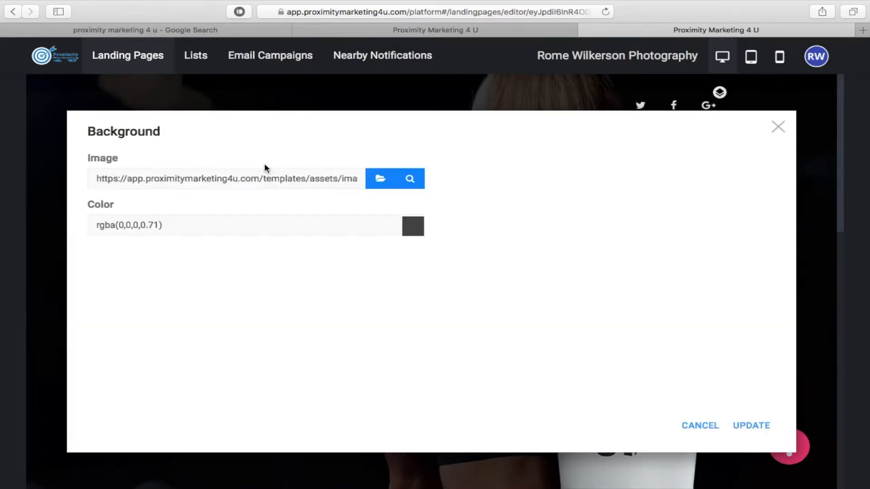
left_click(413, 226)
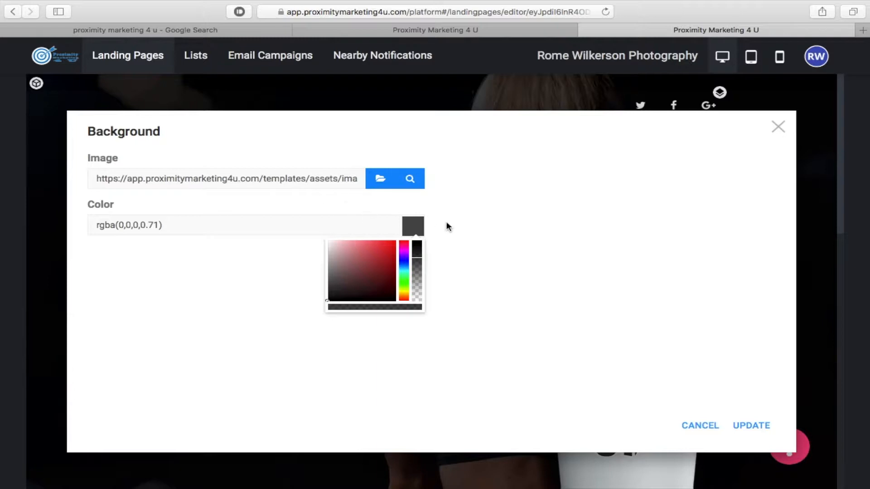
left_click(395, 243)
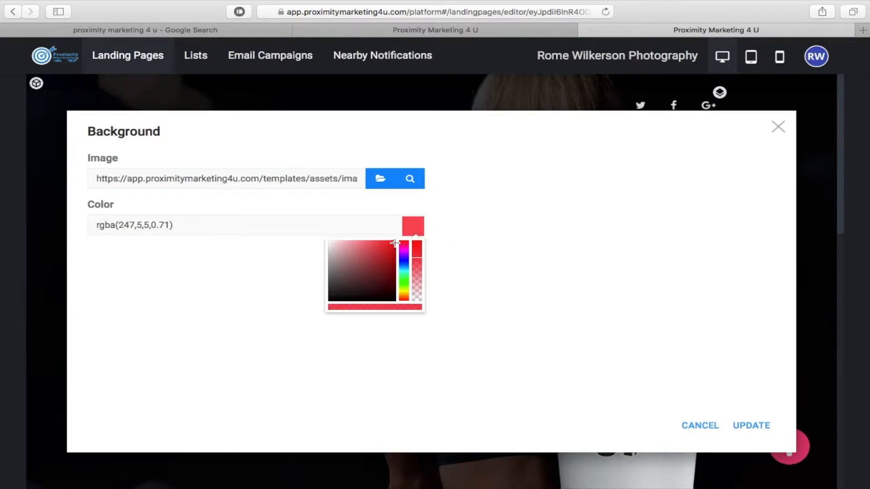
left_click(392, 246)
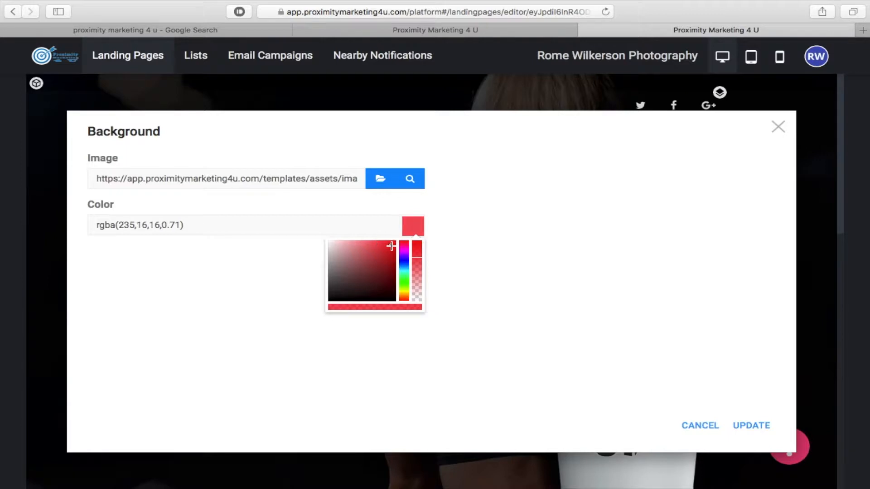
left_click(418, 251)
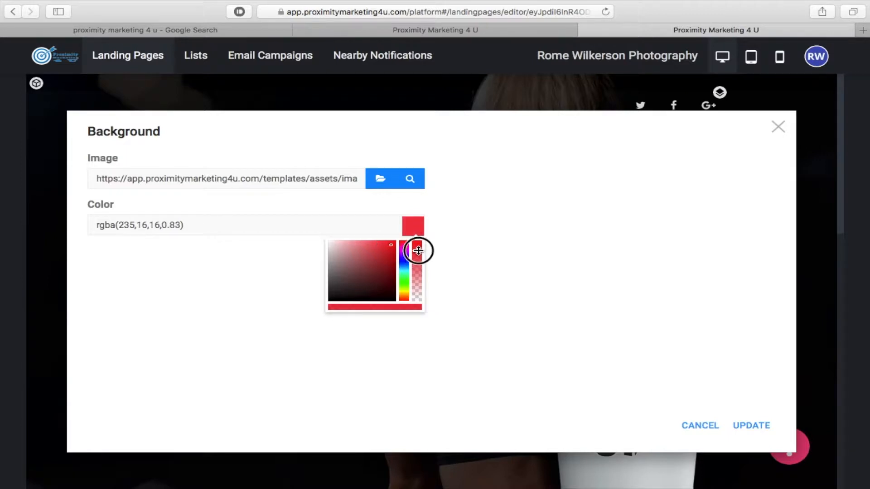
left_click_drag(418, 250, 418, 243)
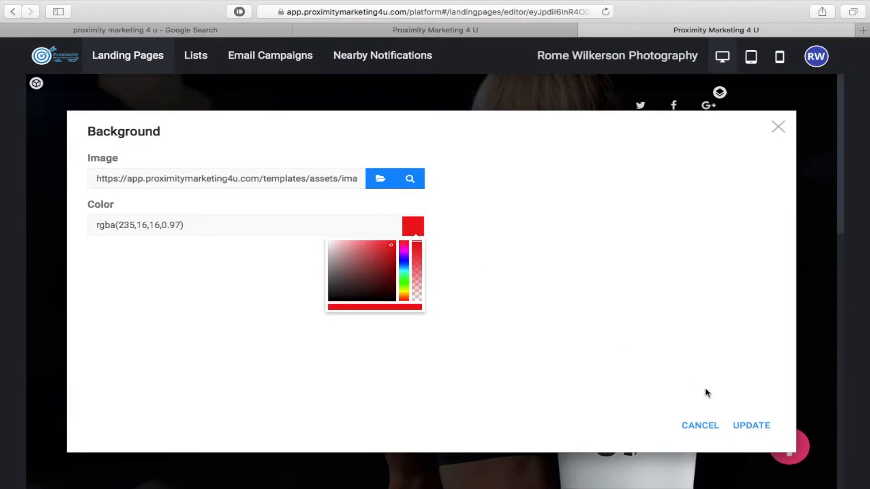
left_click(756, 426)
scroll(491, 226, "down", 2)
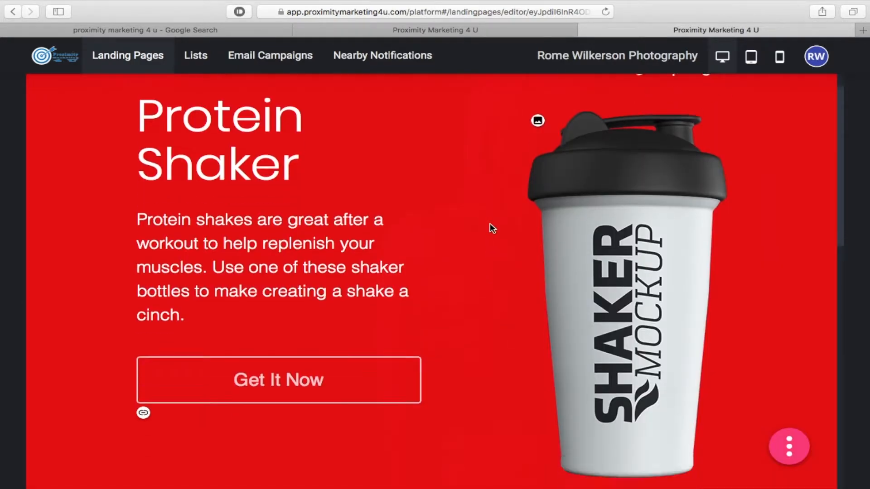
- Delete the protein shake paragraph under the hero heading, leaving its text box empty
scroll(491, 228, "down", 2)
scroll(491, 228, "up", 3)
scroll(492, 228, "down", 8)
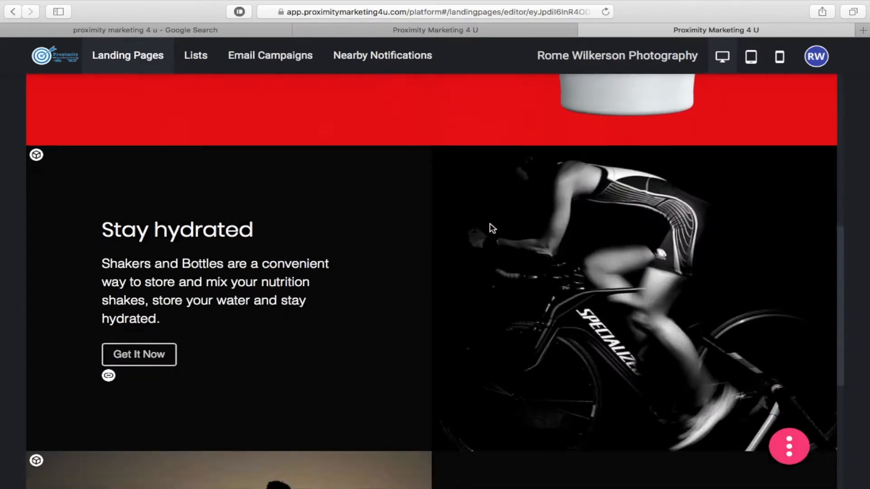
scroll(491, 228, "down", 4)
scroll(492, 228, "up", 8)
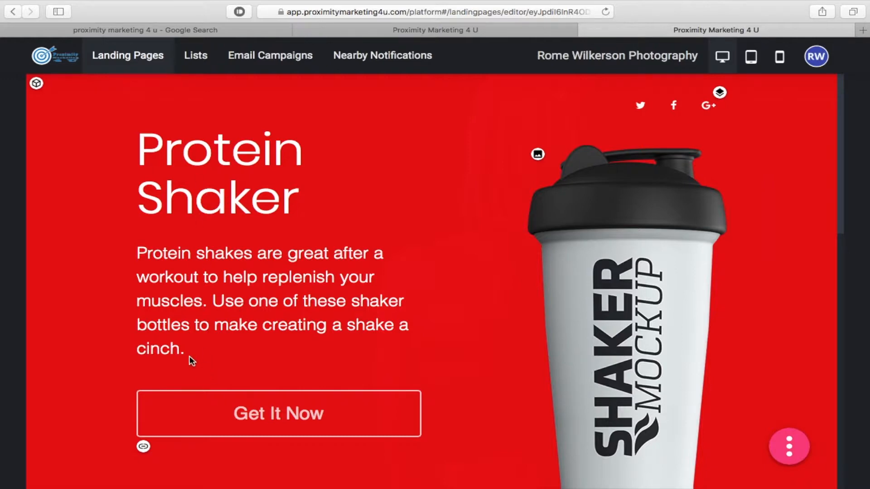
left_click(189, 325)
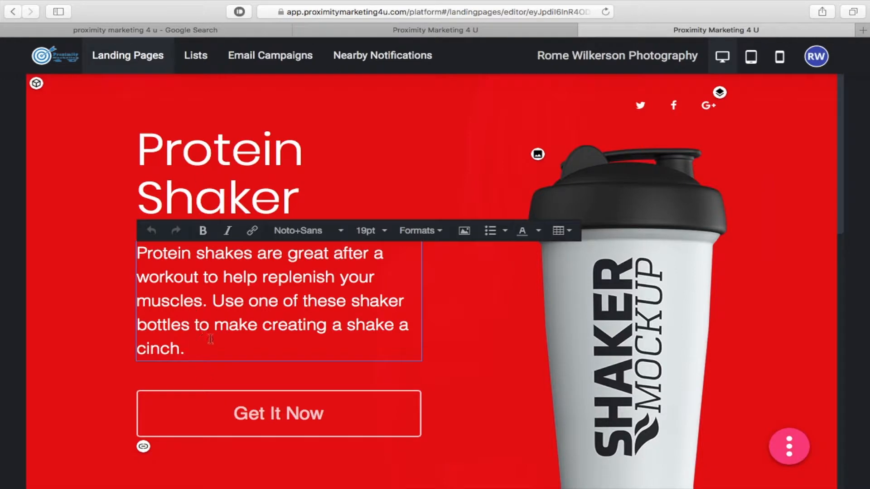
left_click_drag(186, 349, 130, 254)
key("BackSpace")
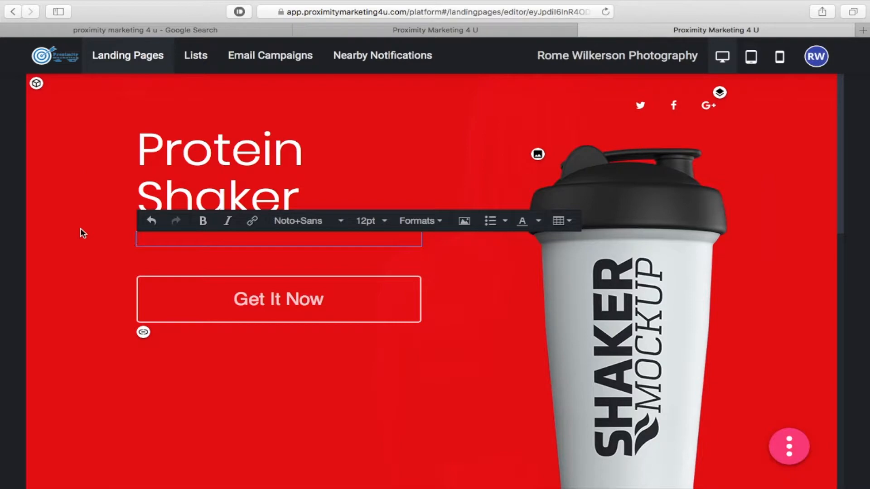
mouse_move(2, 252)
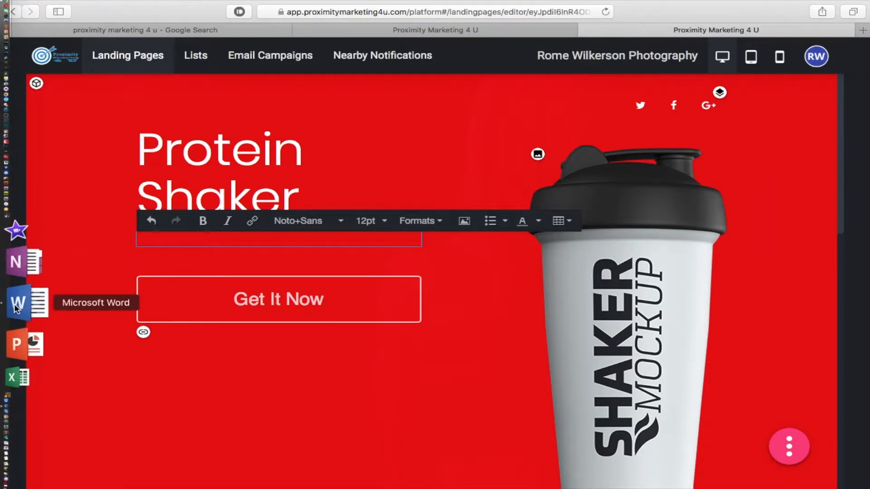
- Copy the Houston Photographers paragraph from the Word notes and return to the browser editor
left_click(16, 308)
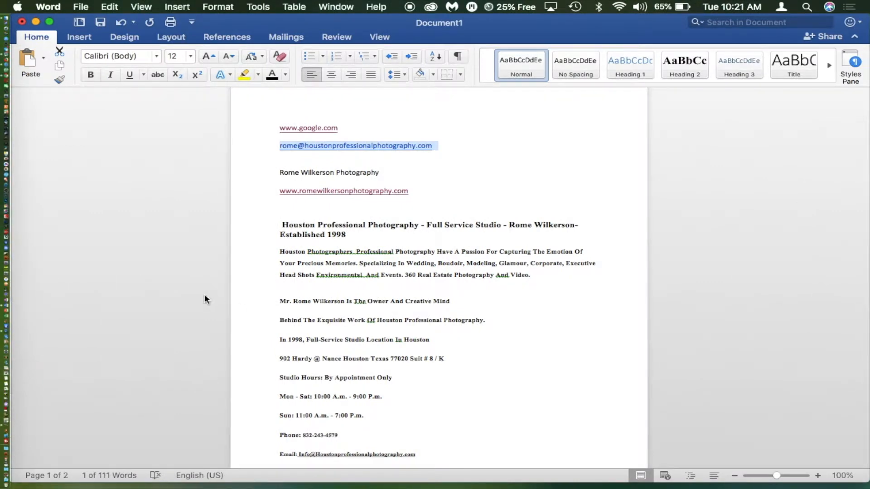
left_click_drag(534, 279, 277, 254)
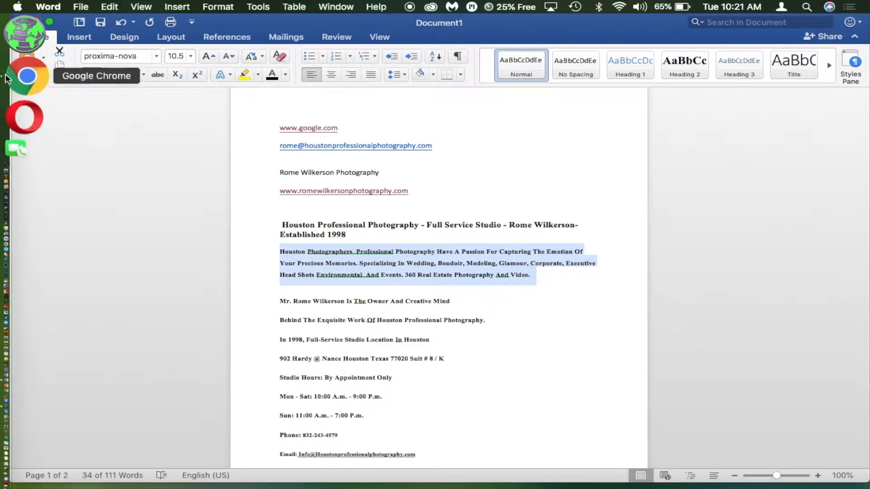
left_click(32, 68)
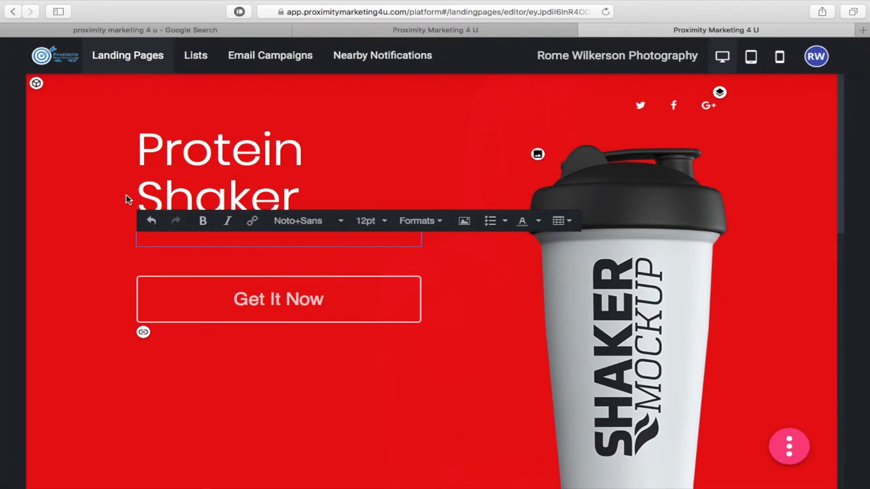
- Paste the Houston studio description into the empty hero text box
left_click(147, 238)
left_click(180, 236)
left_click(82, 172)
type("Houston Photographers  Professional Photography Have A Passion For Capturing The Emotion Of Your Precious Memories. Specializing In Wedding, Boudoir, Modeling, Glamour, Corporate, Executive Head Shots Environmental  And Events. 360 Real Estate Photography And Video.")
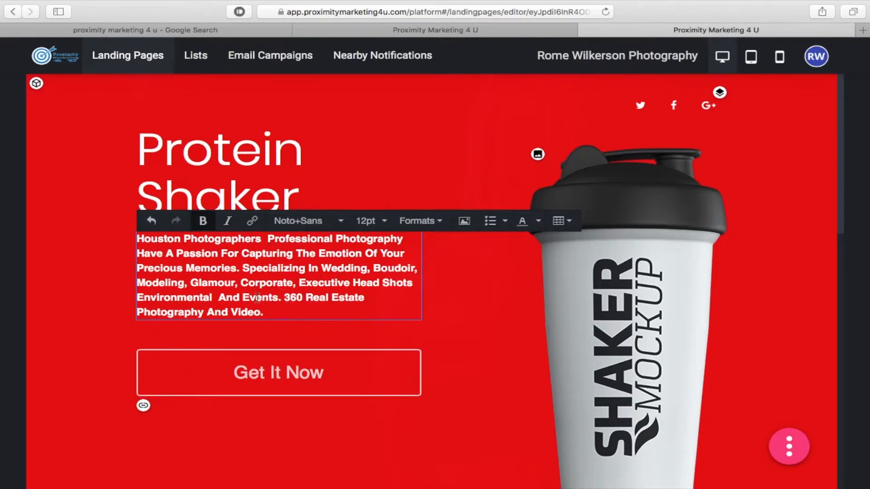
left_click(115, 301)
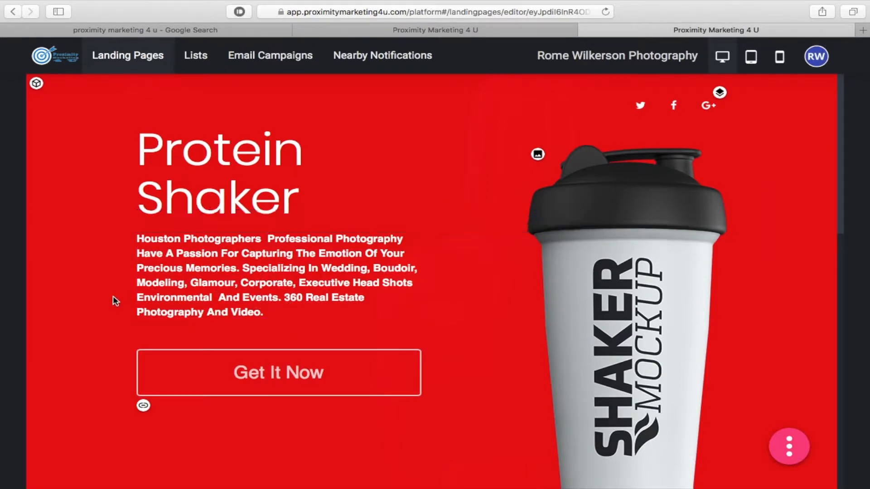
- Replace the Protein Shaker heading with the studio's business name and select it
left_click_drag(297, 201, 136, 140)
left_click(149, 147)
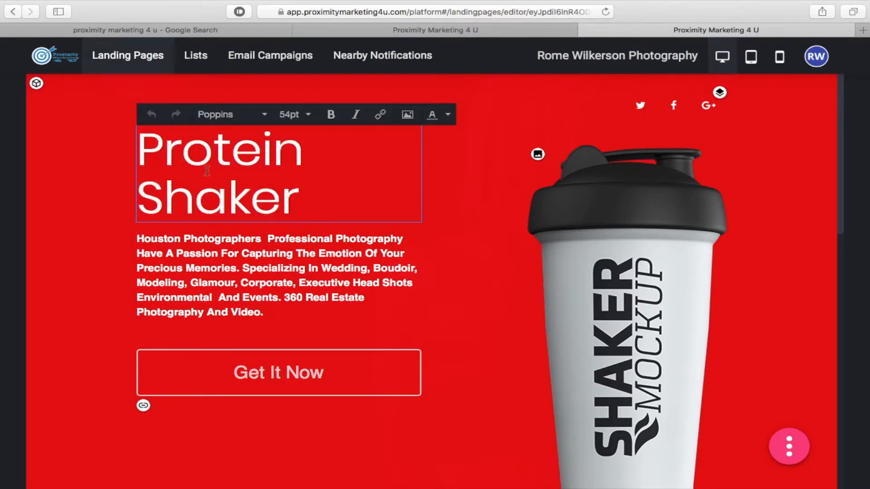
left_click_drag(299, 200, 172, 163)
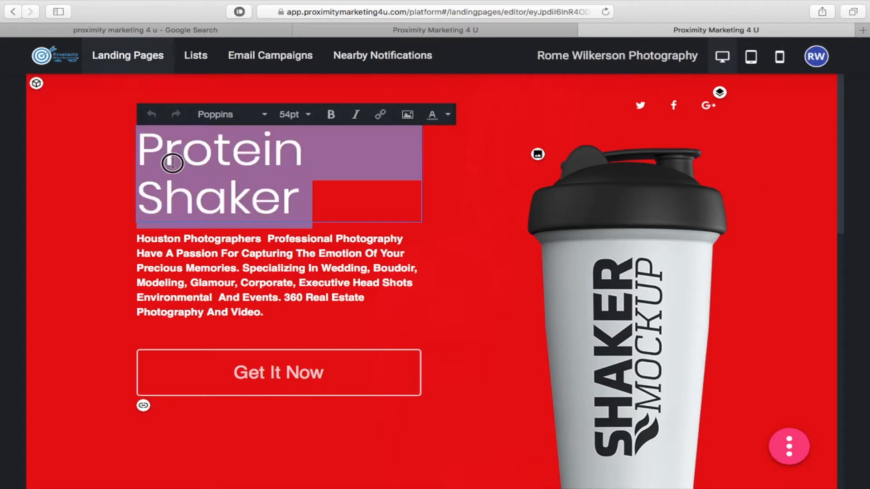
key("BackSpace")
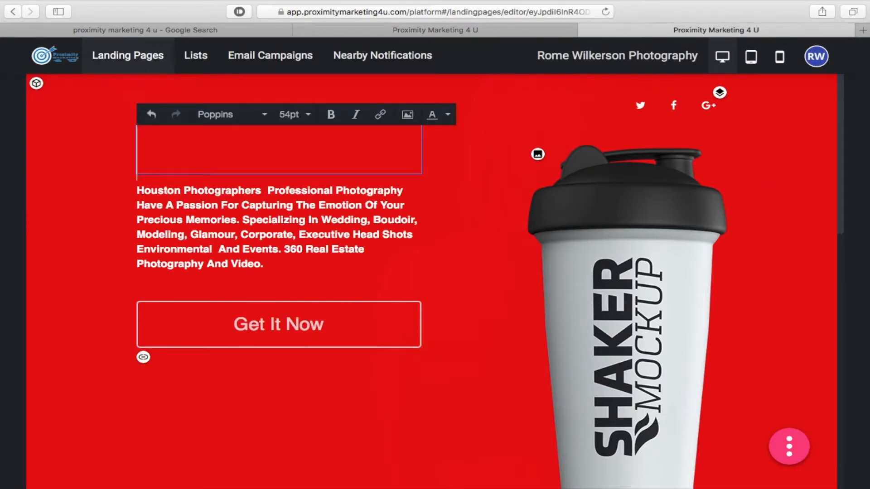
type("Rome ")
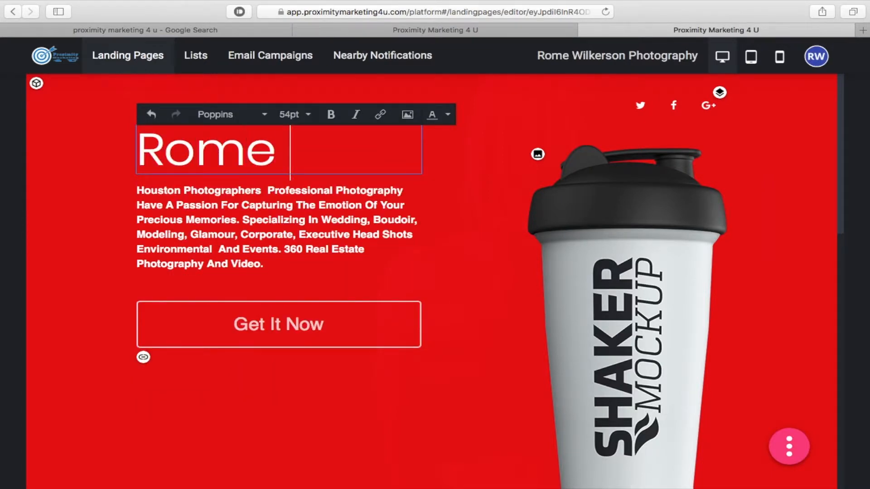
type("Wilkerson")
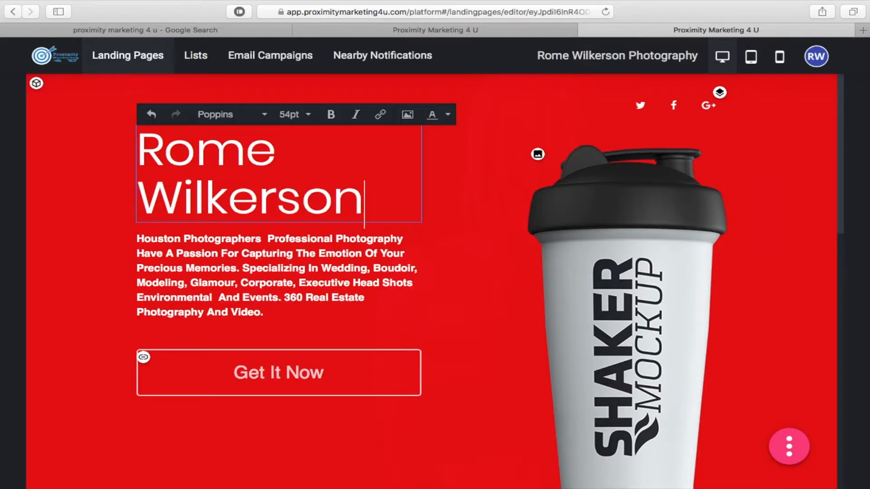
type(" Photo")
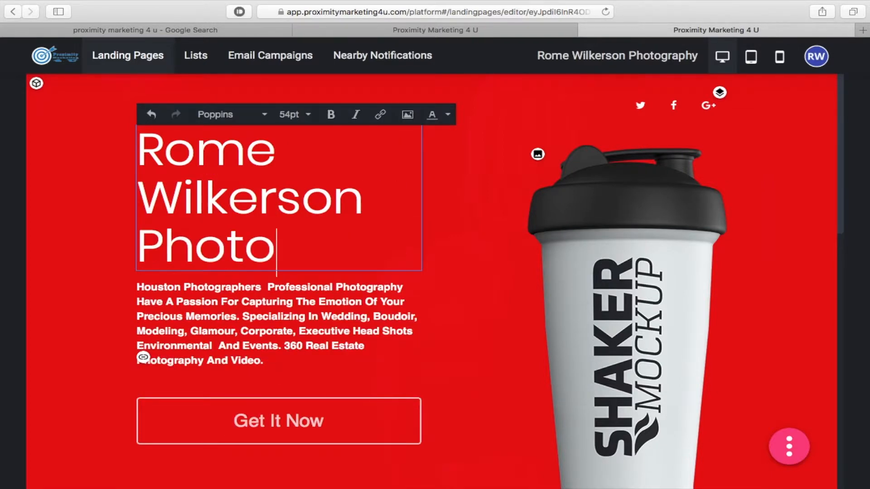
type("graphy")
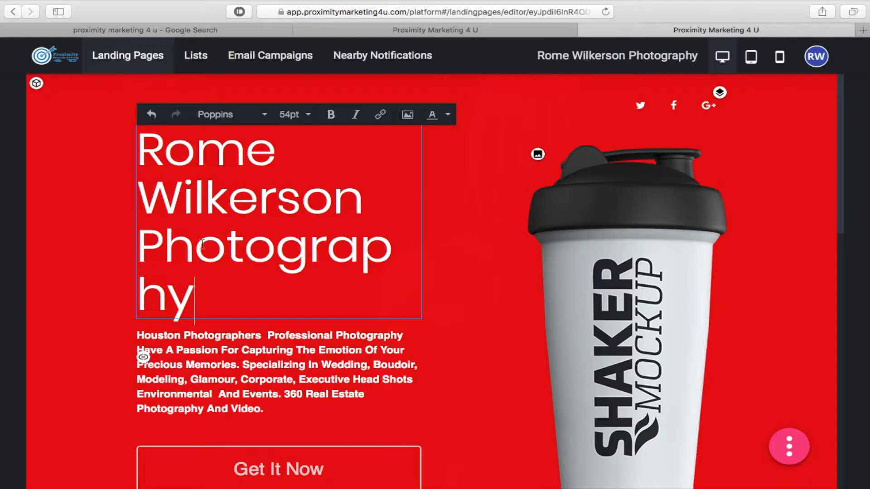
left_click_drag(200, 297, 141, 147)
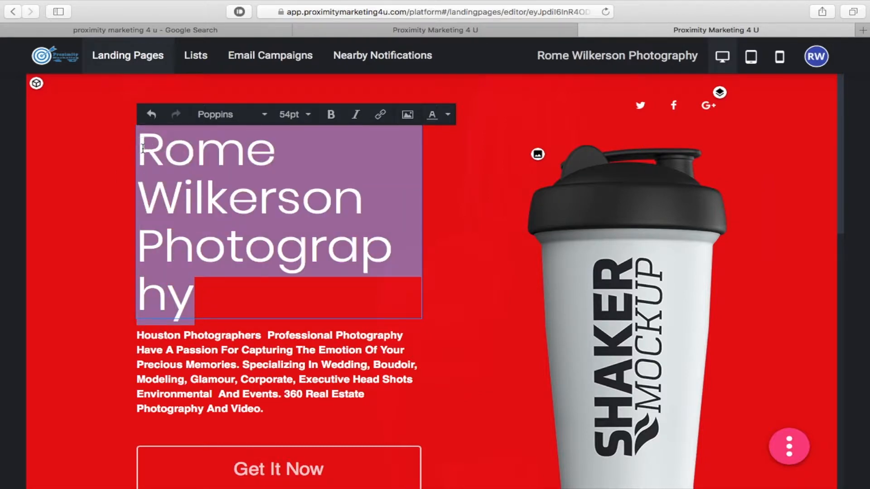
- Reduce the studio-name heading's font size from 54pt to 26pt
left_click(312, 121)
scroll(323, 242, "down", 3)
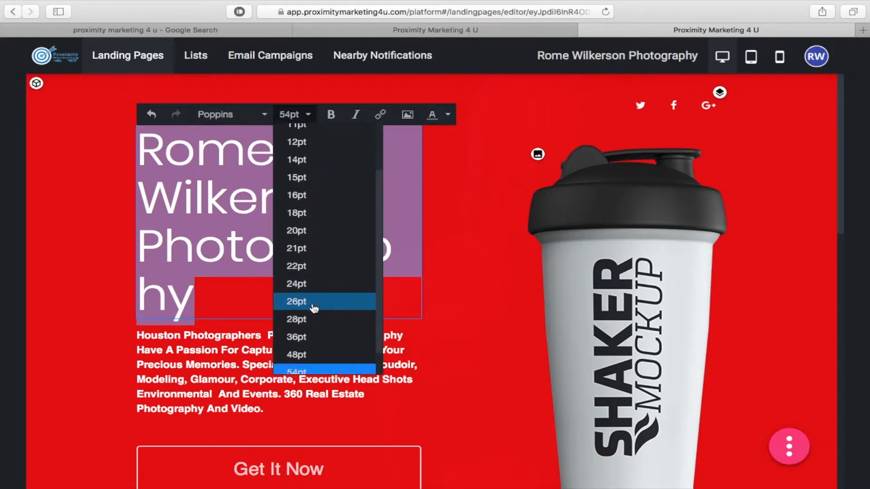
left_click(314, 307)
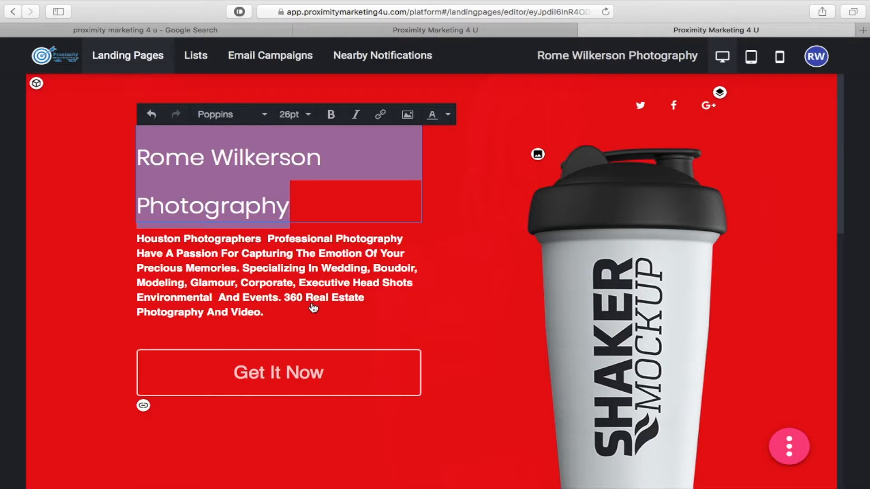
left_click(319, 207)
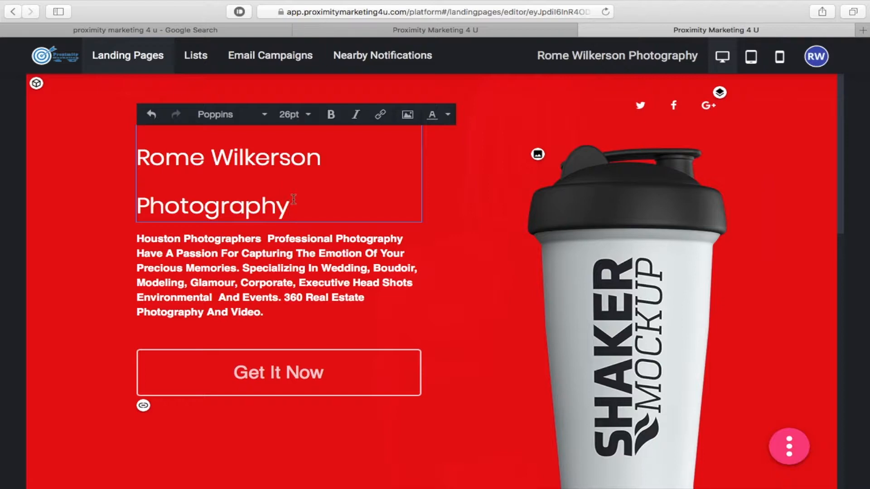
scroll(129, 292, "down", 3)
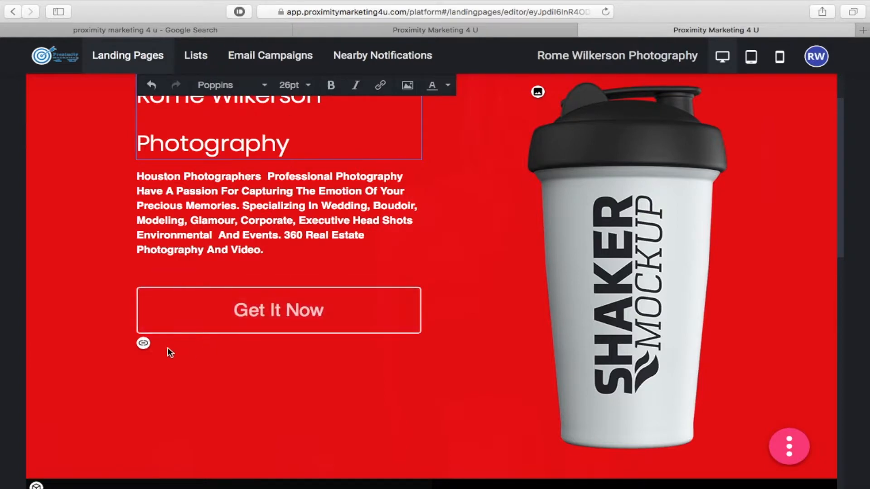
- Change the hero button's label to 'Get more info'
left_click(143, 343)
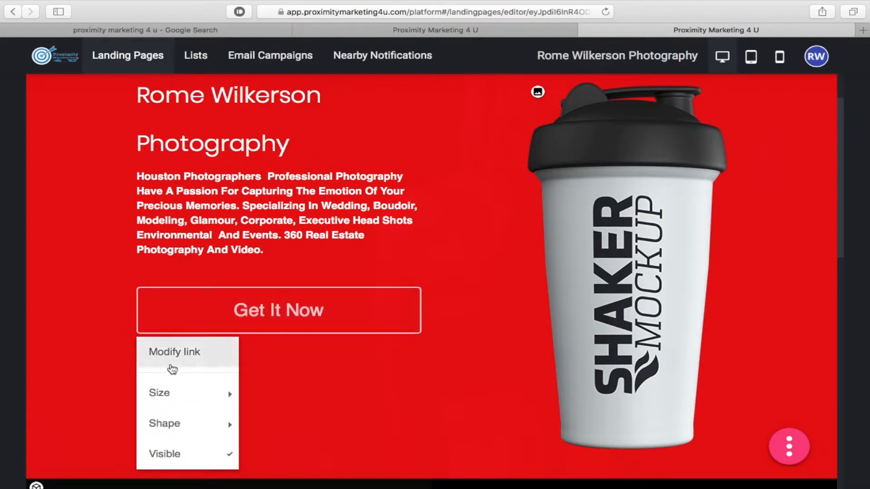
left_click(174, 356)
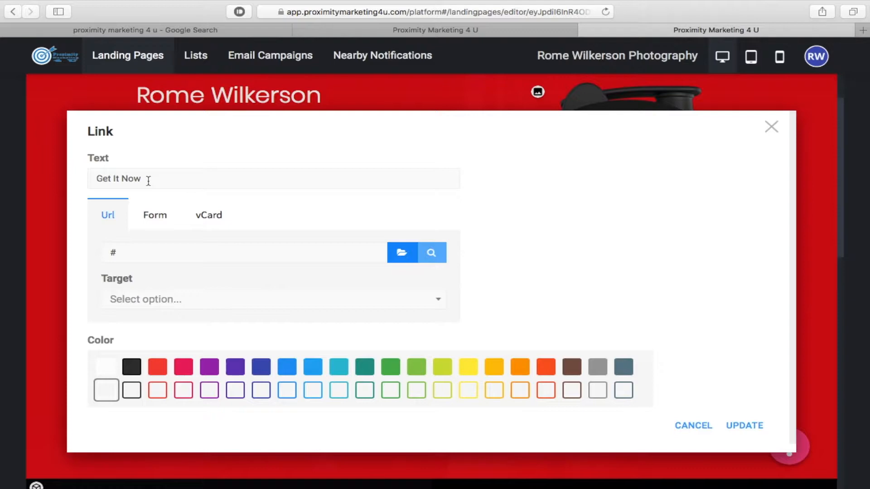
left_click_drag(148, 181, 113, 181)
type("more")
left_click(154, 216)
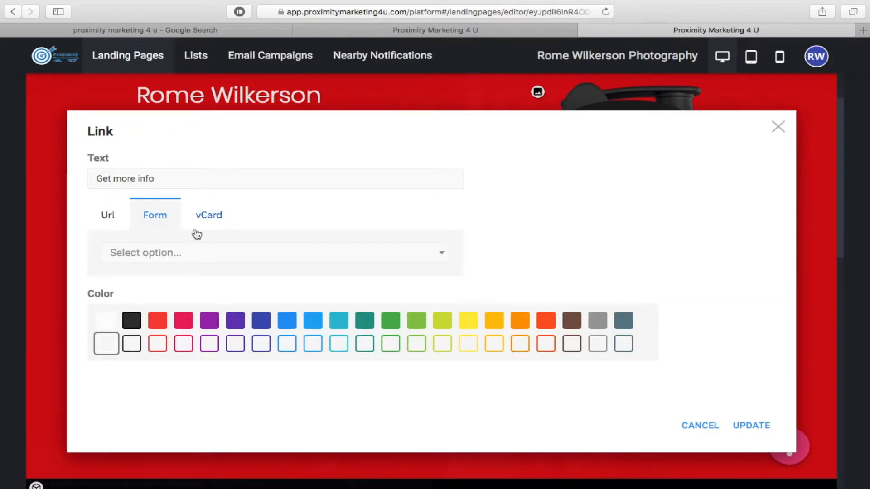
left_click(219, 258)
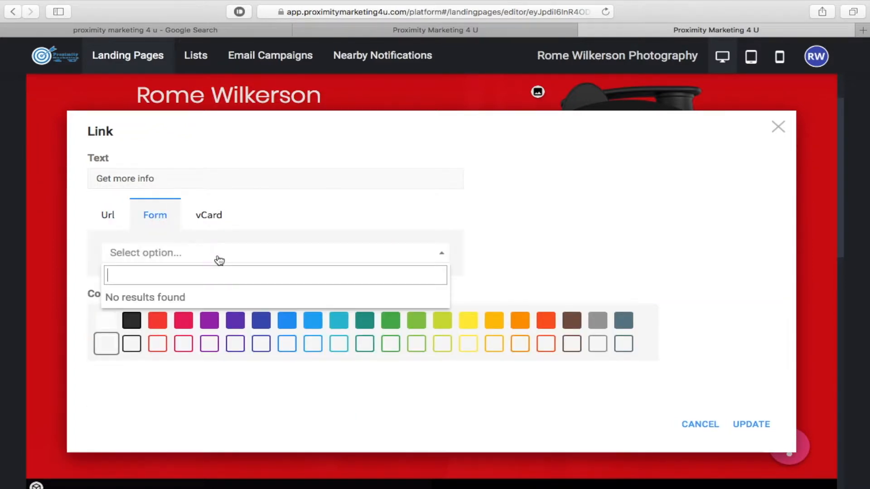
left_click(215, 216)
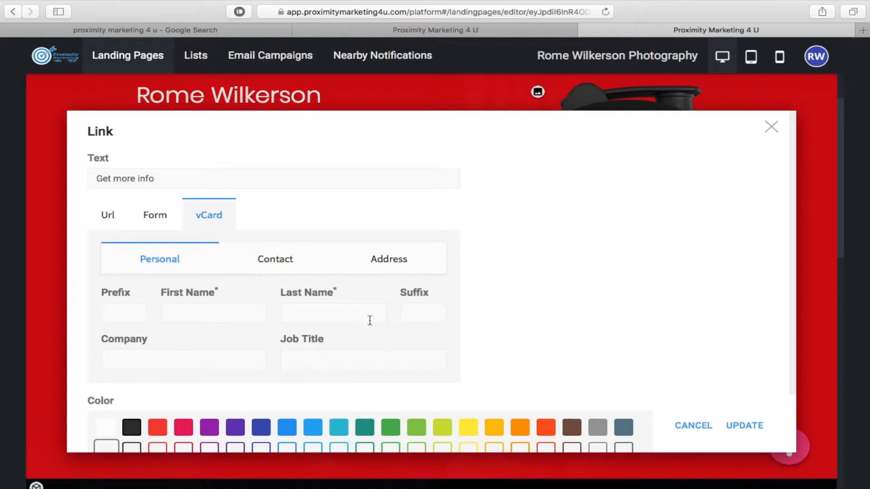
left_click(108, 216)
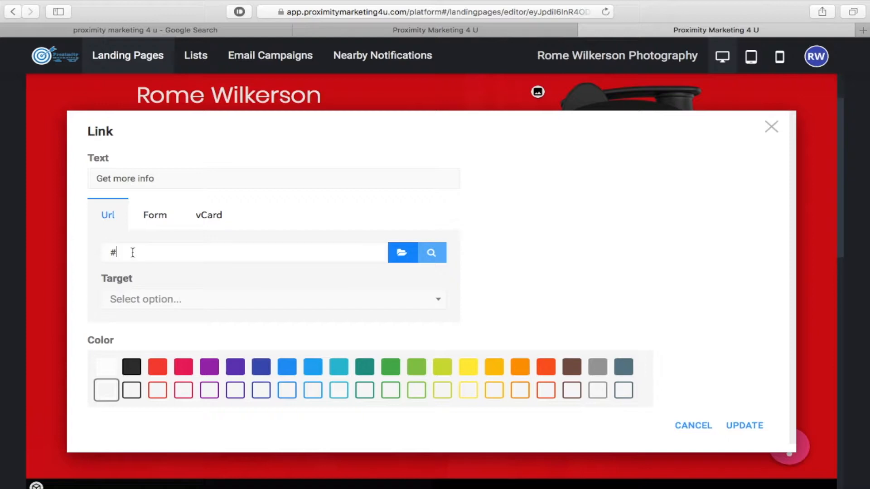
left_click_drag(131, 253, 77, 251)
type("http://")
type("www.houstonpro")
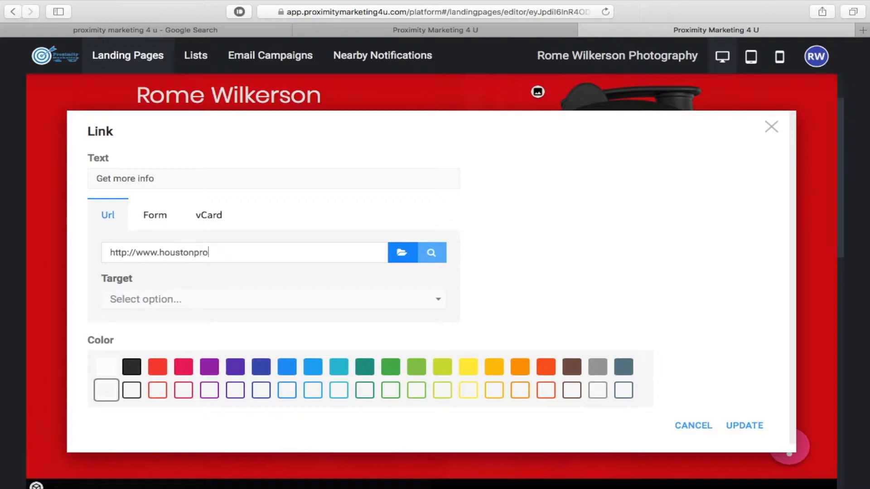
type("fessionalphotograp")
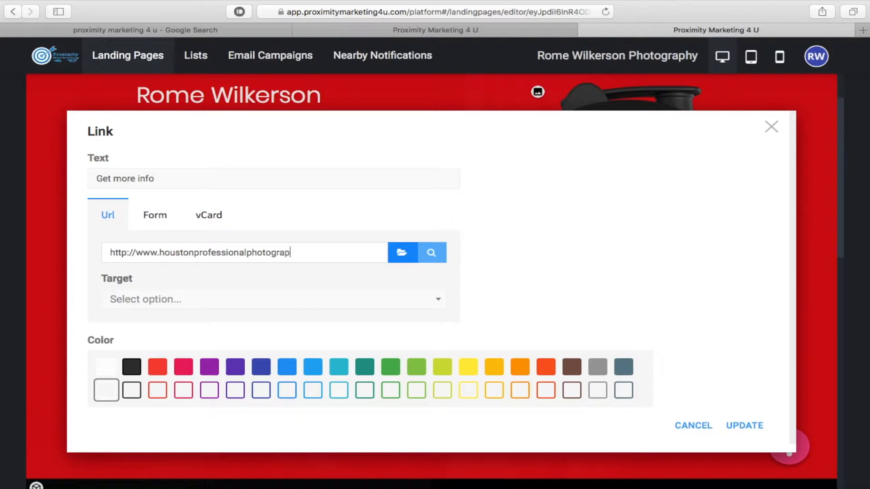
type("hy.com")
- Make the button link black and apply the label, URL and colour changes
left_click(308, 373)
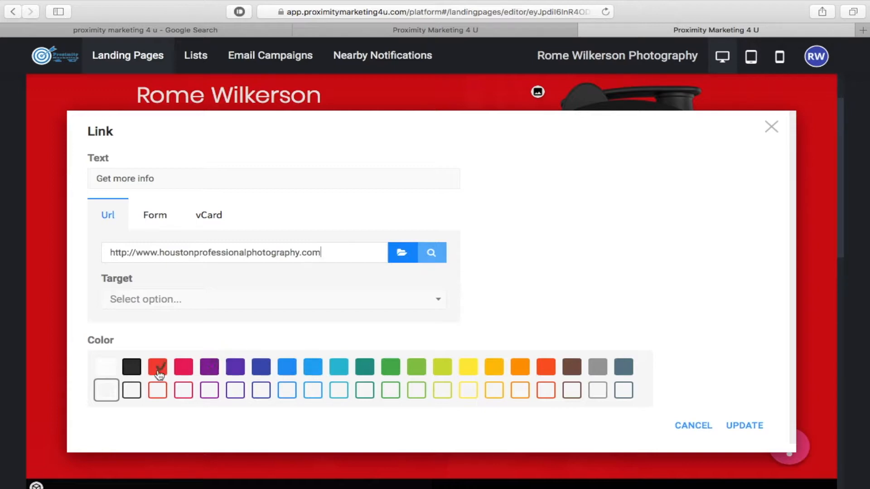
left_click(131, 366)
left_click(234, 374)
left_click(130, 365)
left_click(753, 428)
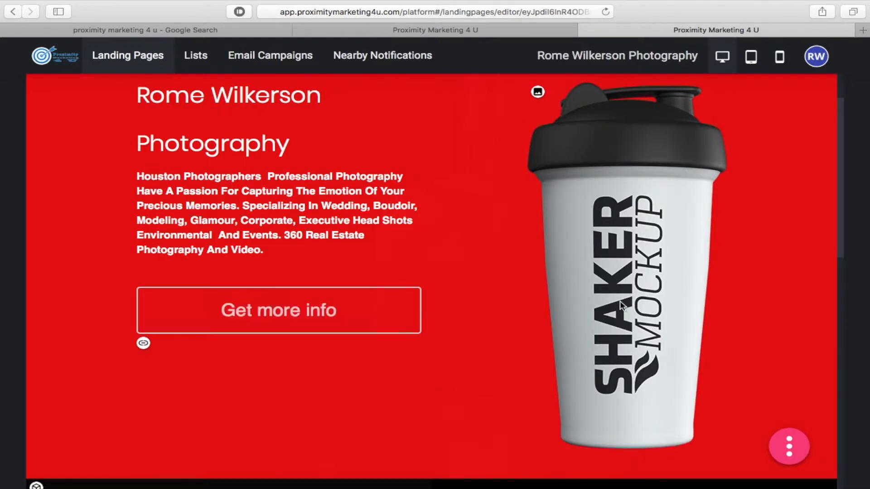
- Swap the hero's shaker bottle image for the black-and-white photo of a woman in a wide hat
scroll(615, 250, "up", 3)
scroll(615, 256, "down", 3)
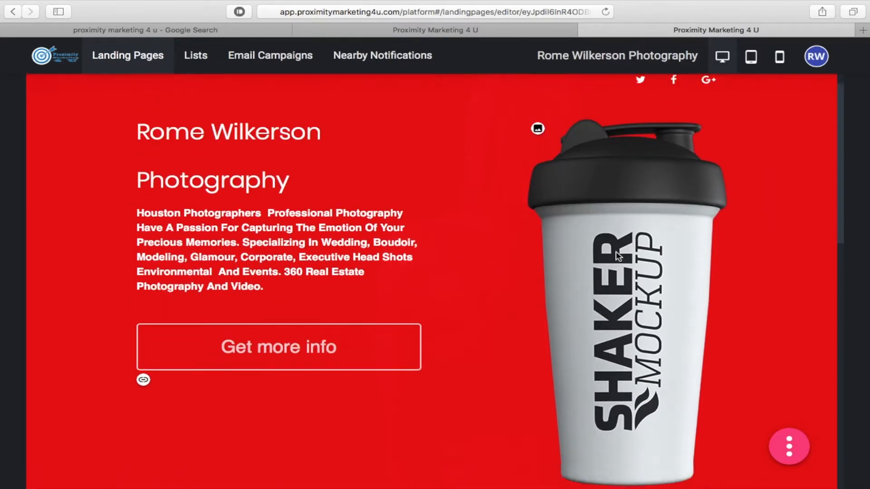
scroll(616, 256, "up", 3)
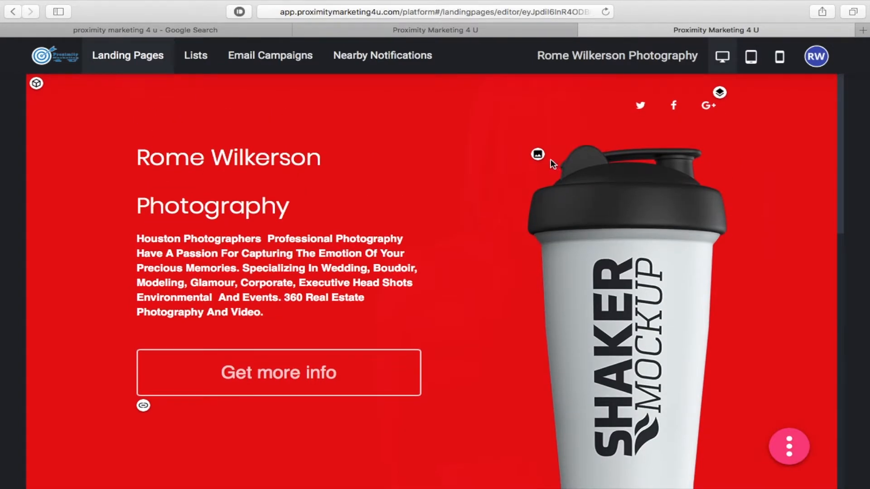
left_click(539, 156)
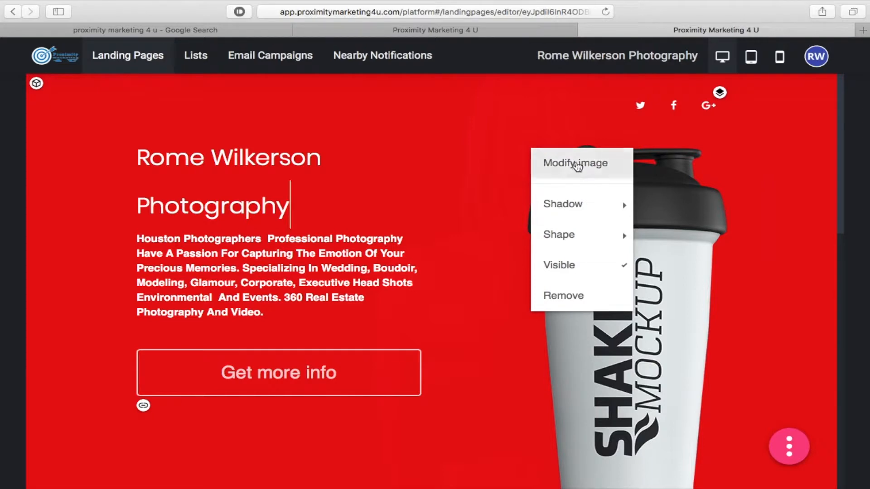
left_click(575, 166)
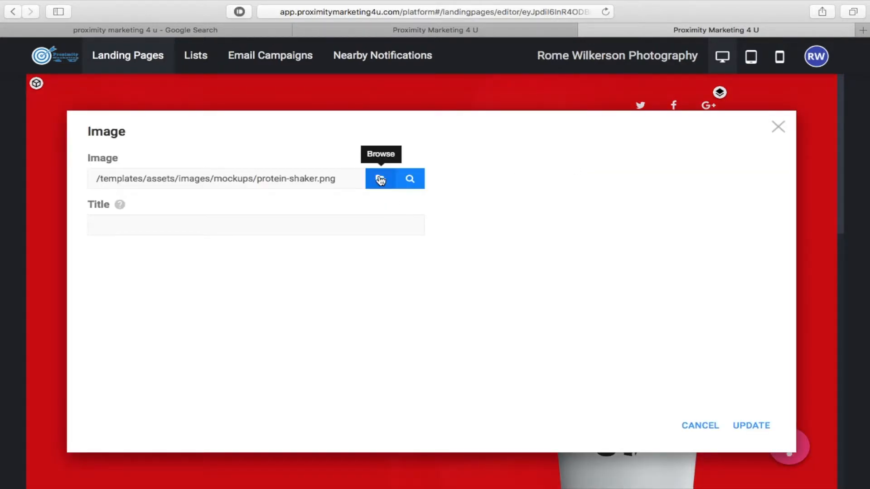
mouse_move(411, 179)
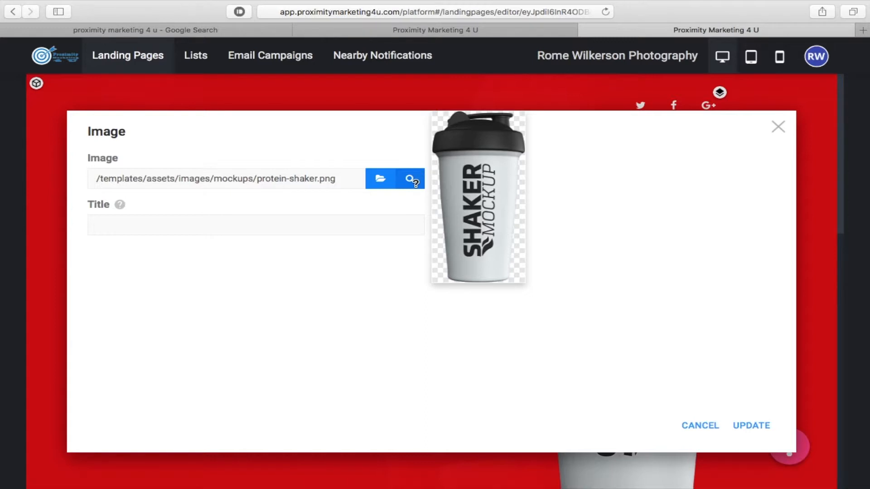
left_click(380, 181)
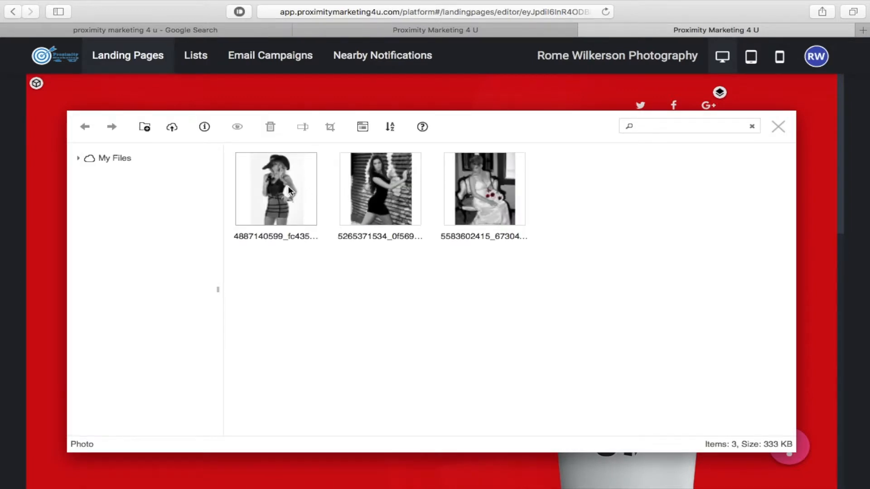
left_click(285, 189)
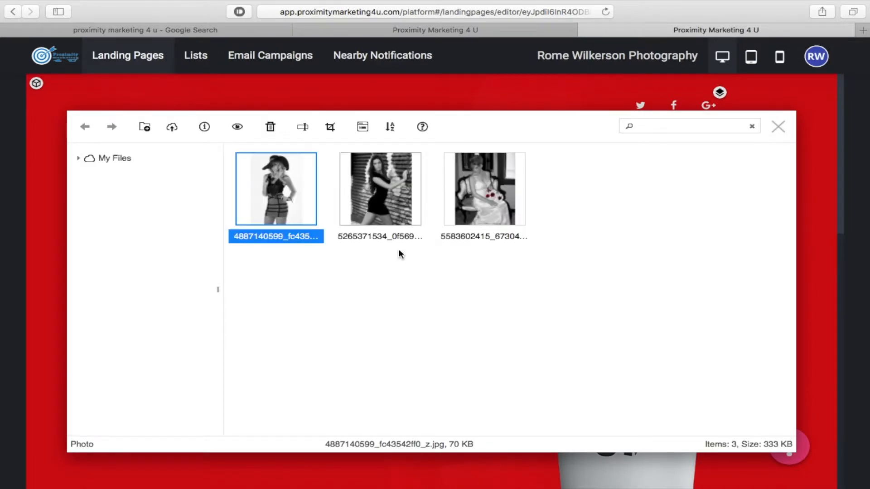
double_click(275, 176)
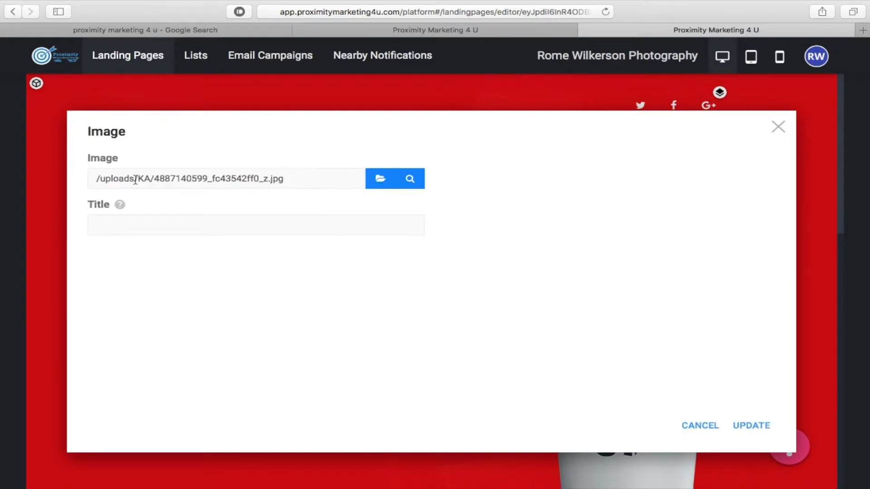
left_click(760, 428)
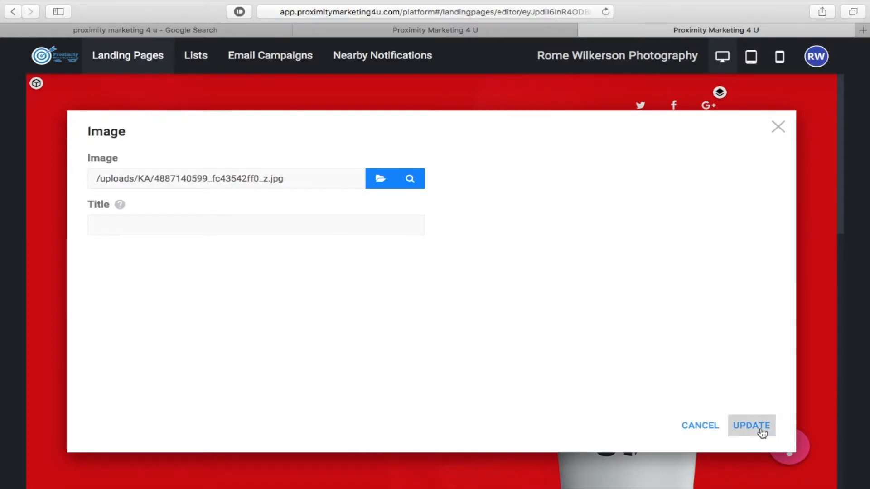
scroll(764, 302, "down", 5)
scroll(765, 303, "up", 5)
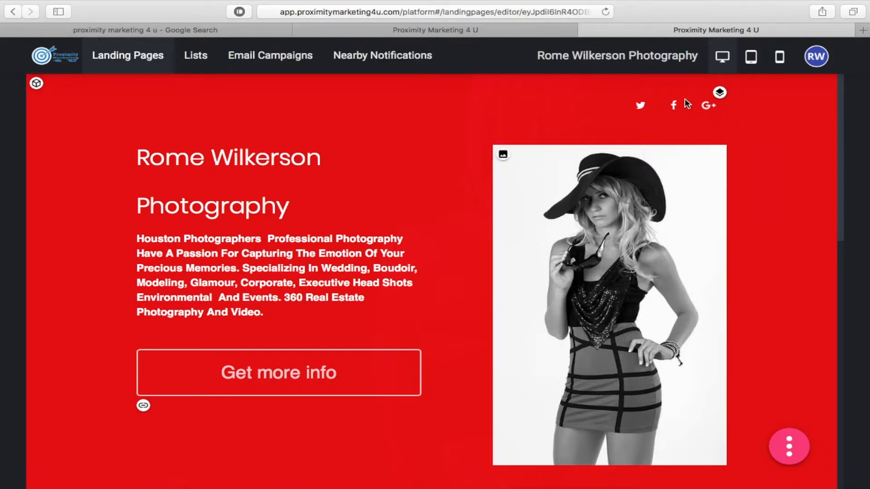
left_click(720, 92)
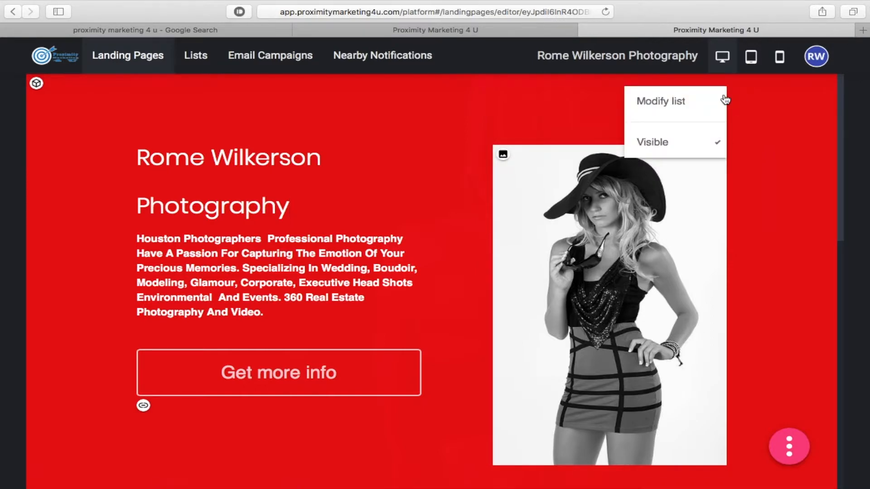
left_click(695, 143)
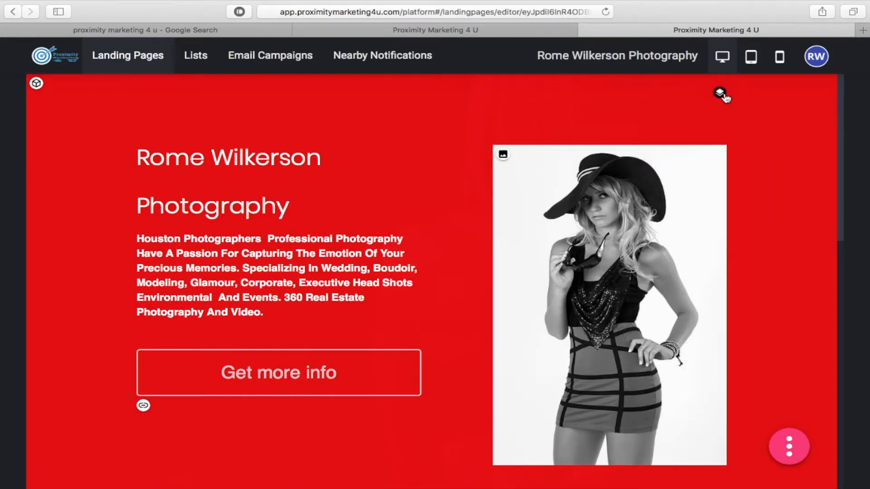
scroll(784, 164, "down", 3)
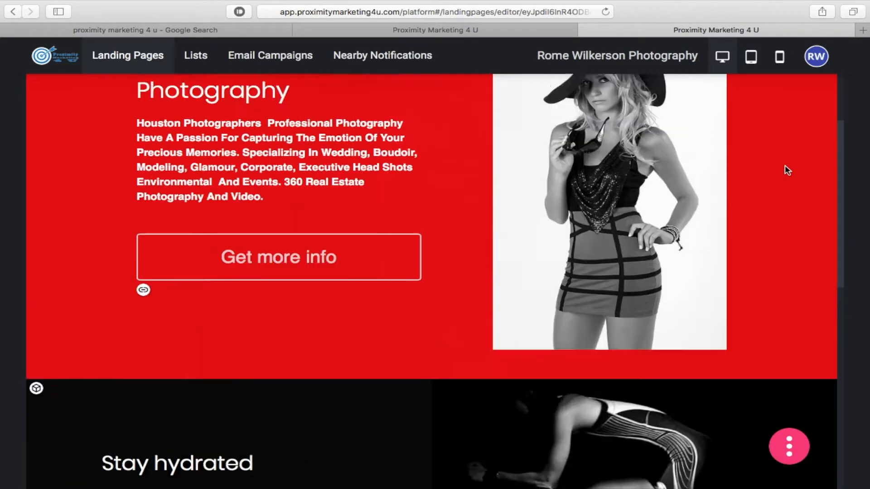
scroll(785, 165, "up", 3)
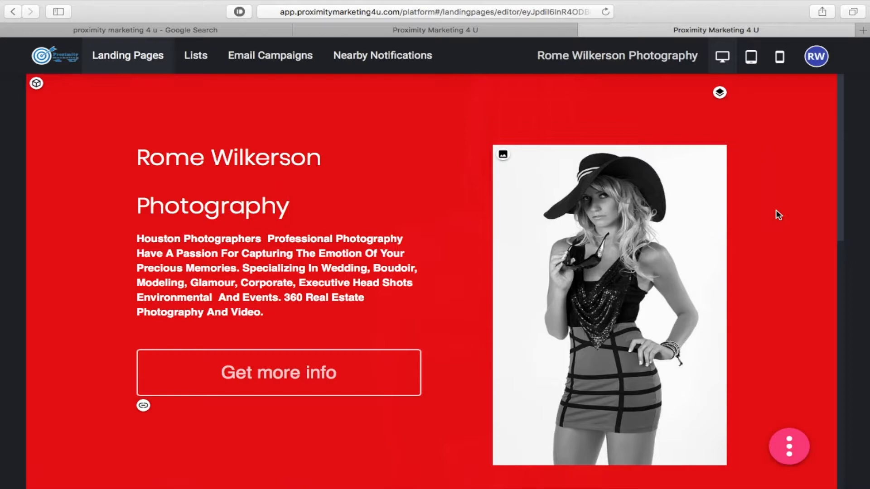
scroll(778, 214, "down", 10)
scroll(778, 215, "up", 2)
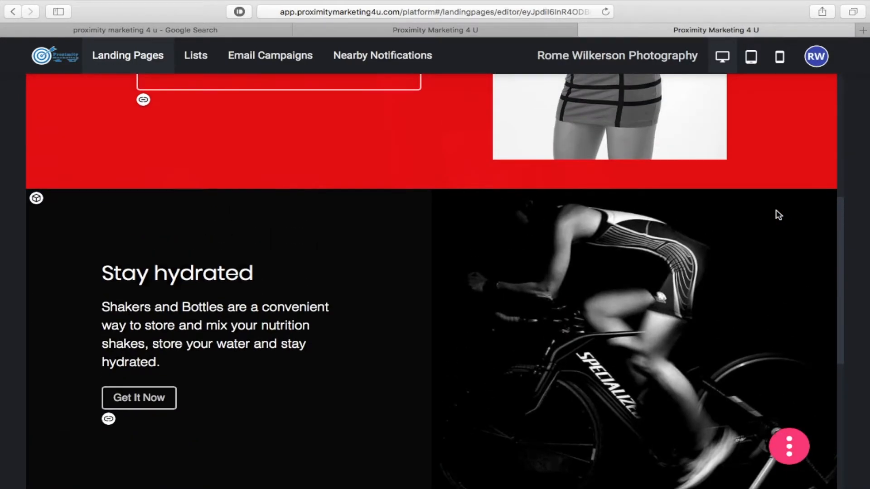
scroll(778, 215, "down", 7)
scroll(779, 214, "up", 15)
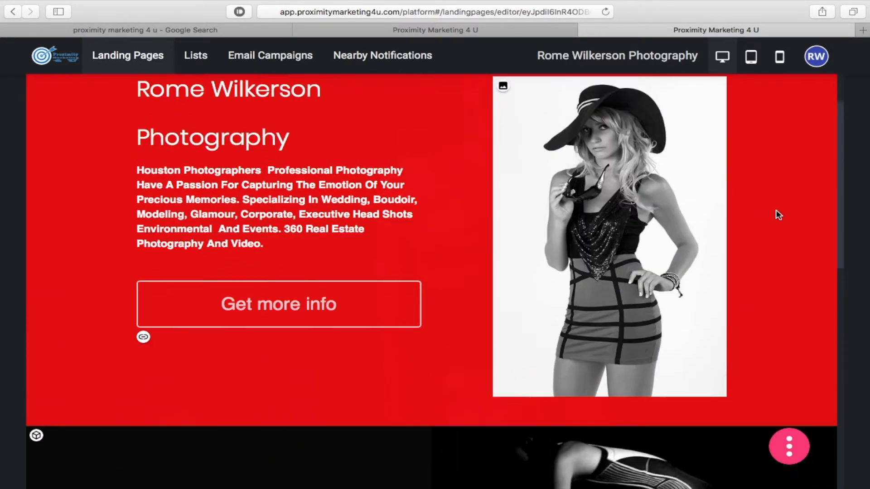
scroll(790, 387, "down", 3)
scroll(790, 258, "up", 3)
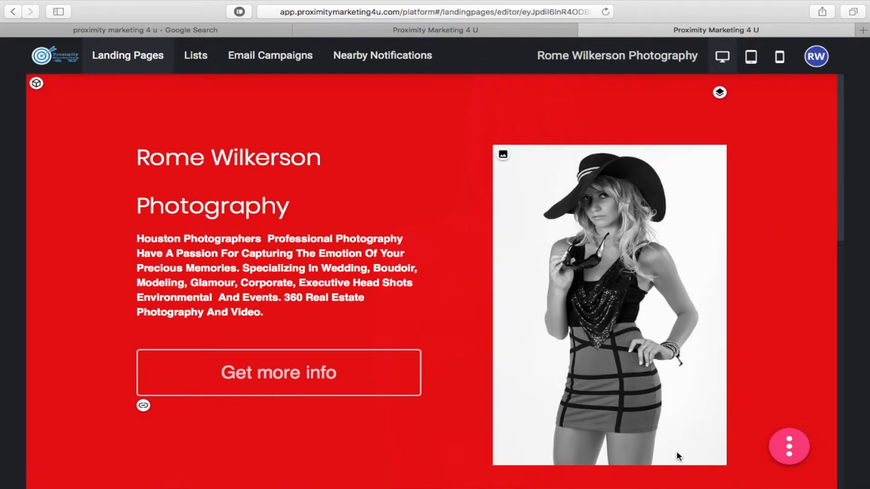
scroll(410, 466, "down", 3)
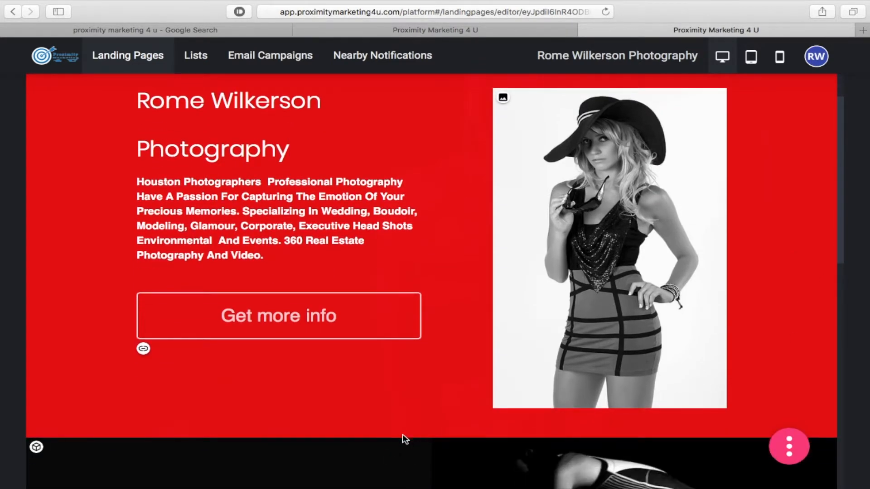
left_click(790, 449)
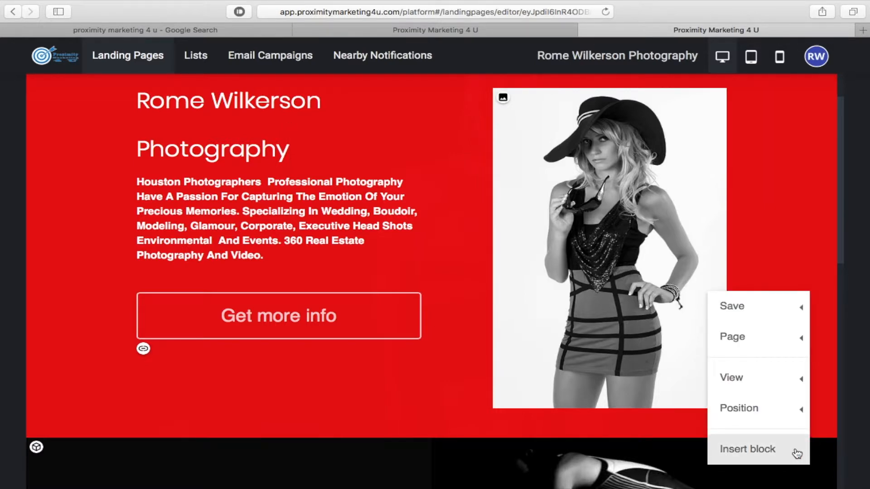
mouse_move(769, 307)
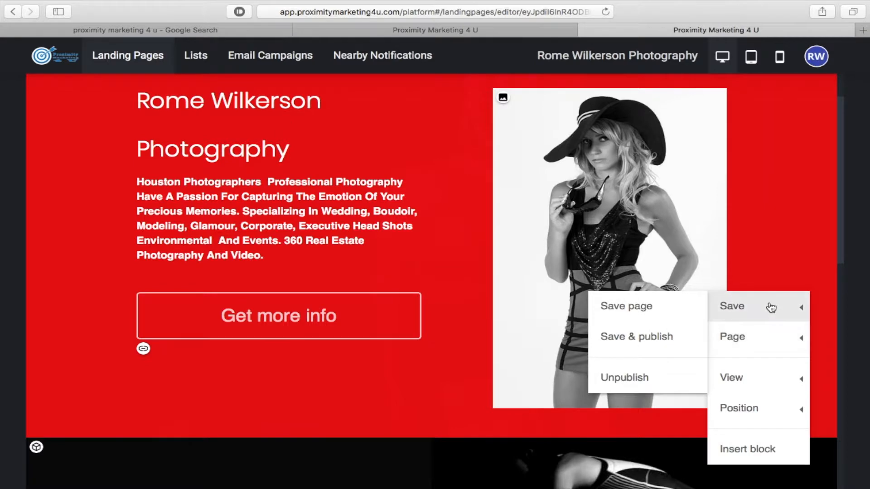
mouse_move(768, 346)
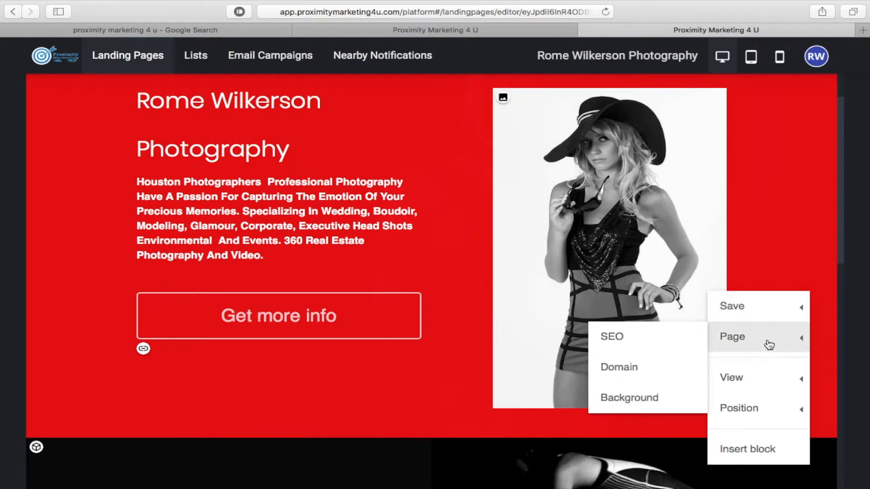
mouse_move(767, 384)
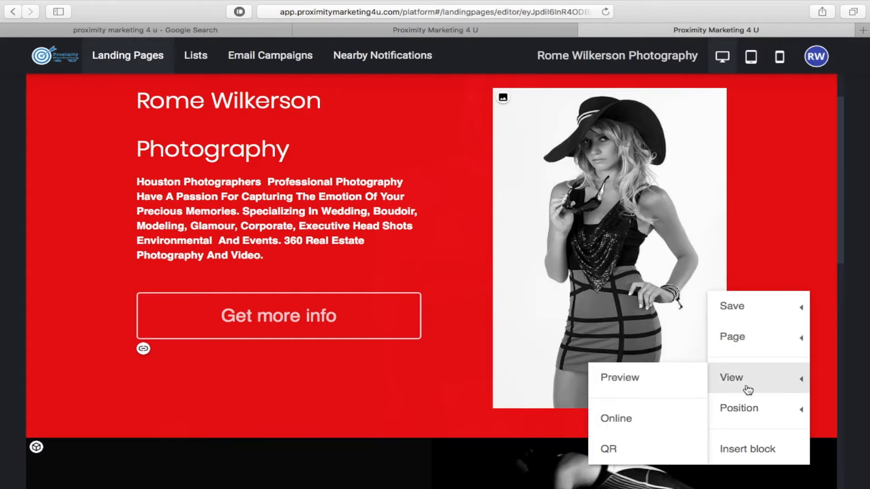
left_click(643, 454)
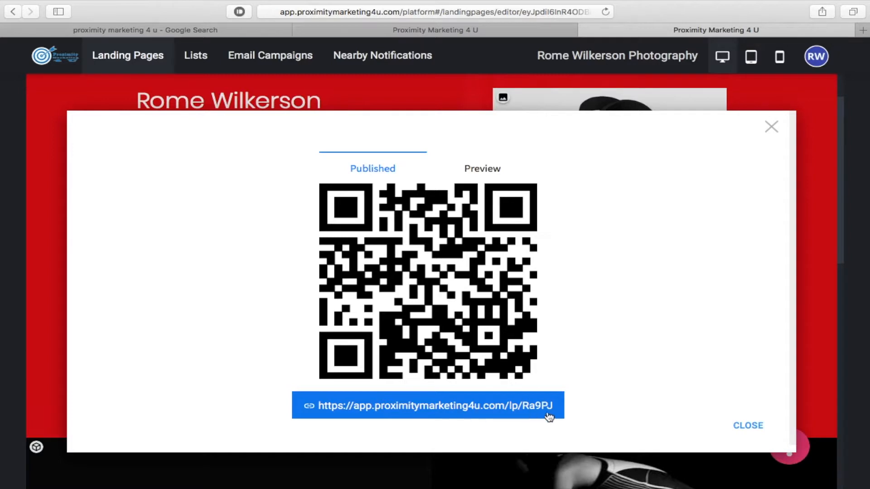
left_click(748, 426)
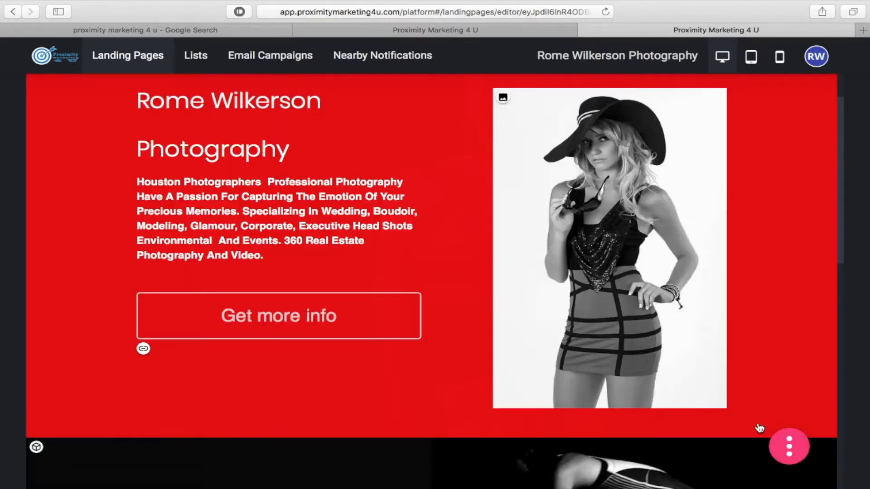
- Insert the black social bar block with Twitter, Facebook, Google+, LinkedIn and Pinterest buttons
left_click(789, 446)
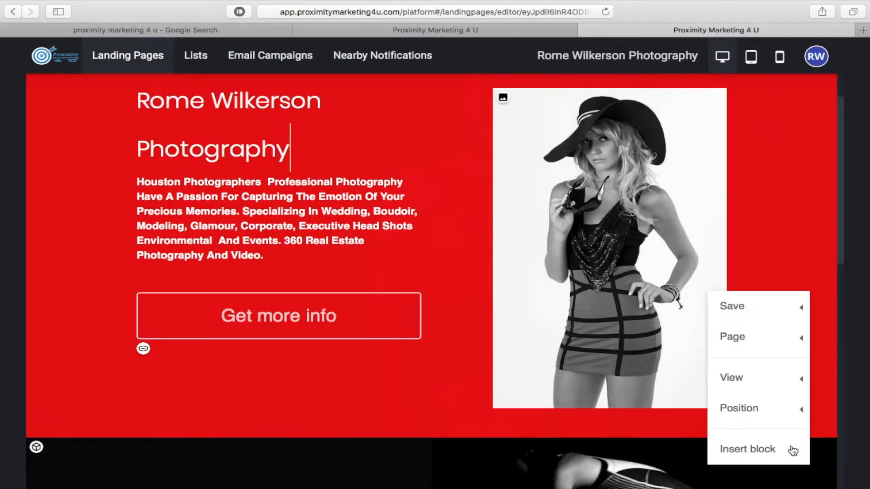
left_click(756, 451)
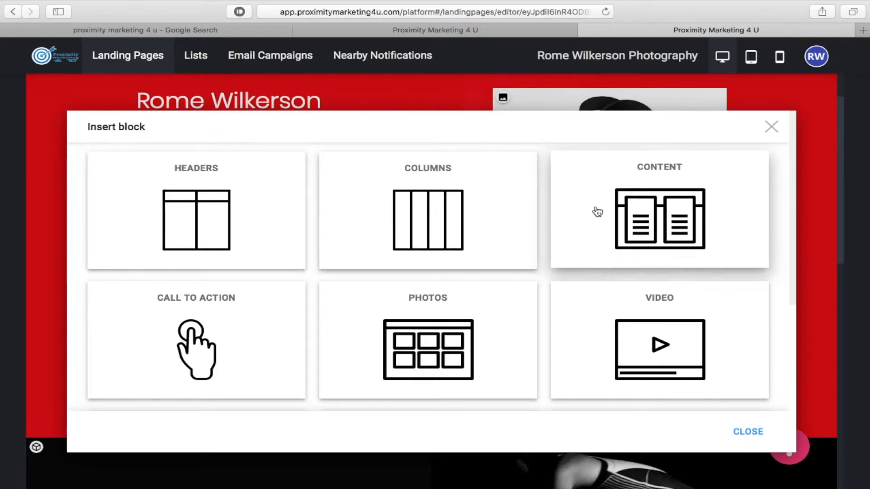
scroll(590, 214, "down", 3)
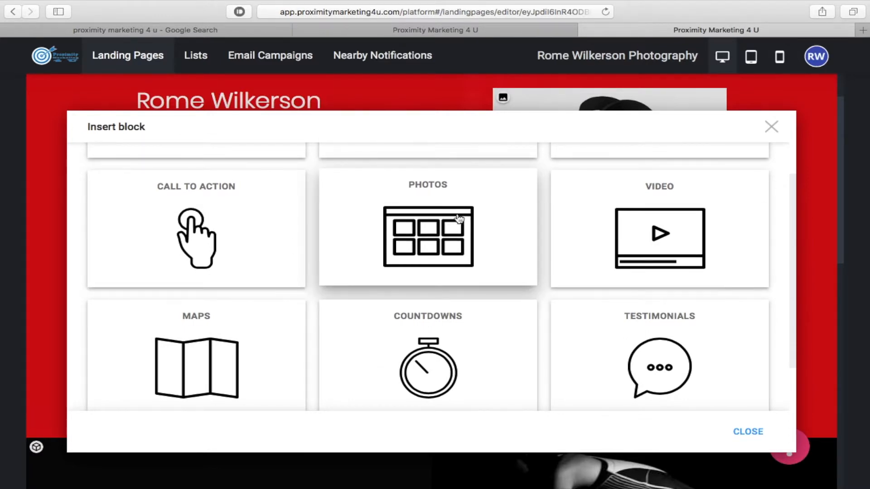
scroll(627, 223, "down", 3)
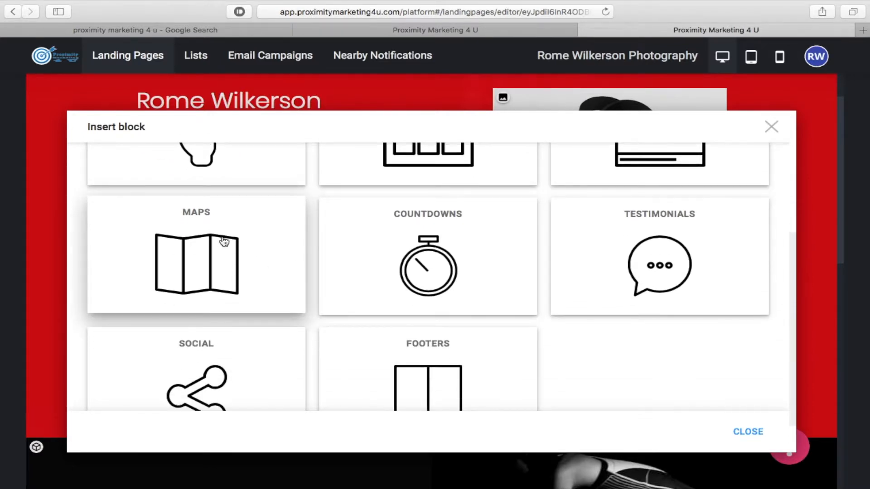
scroll(455, 241, "down", 1)
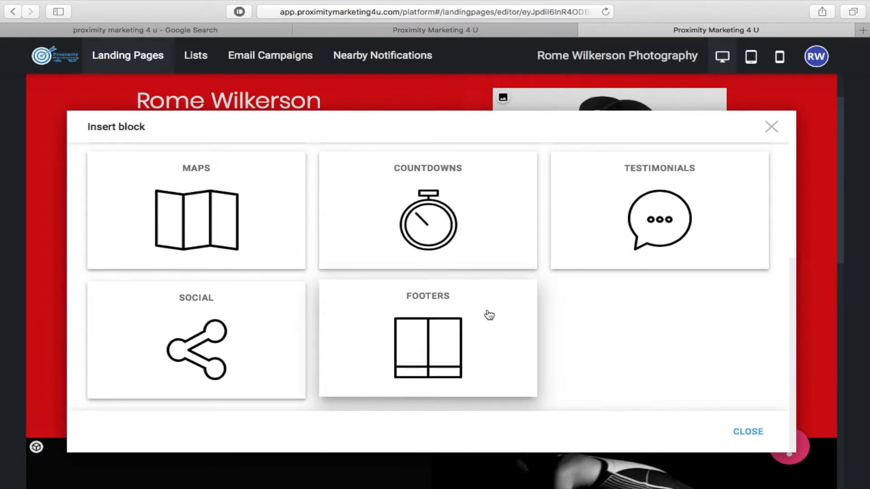
left_click(243, 319)
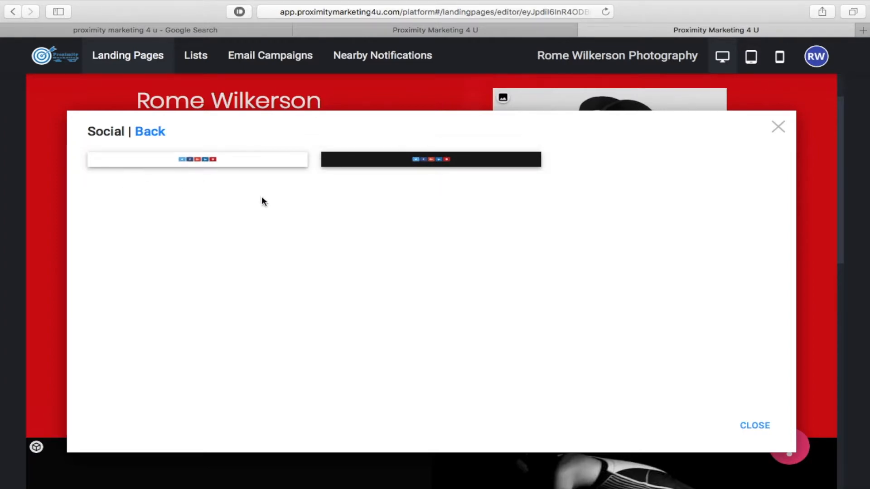
left_click(378, 162)
scroll(471, 281, "up", 10)
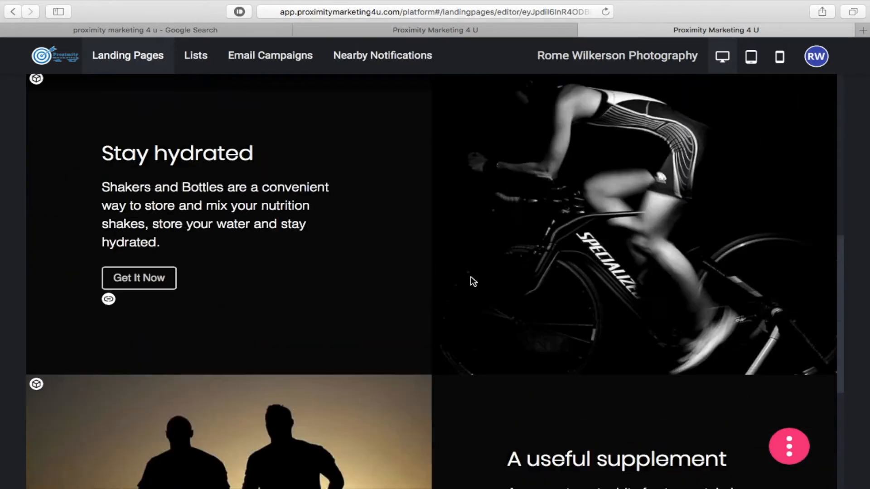
scroll(471, 281, "down", 10)
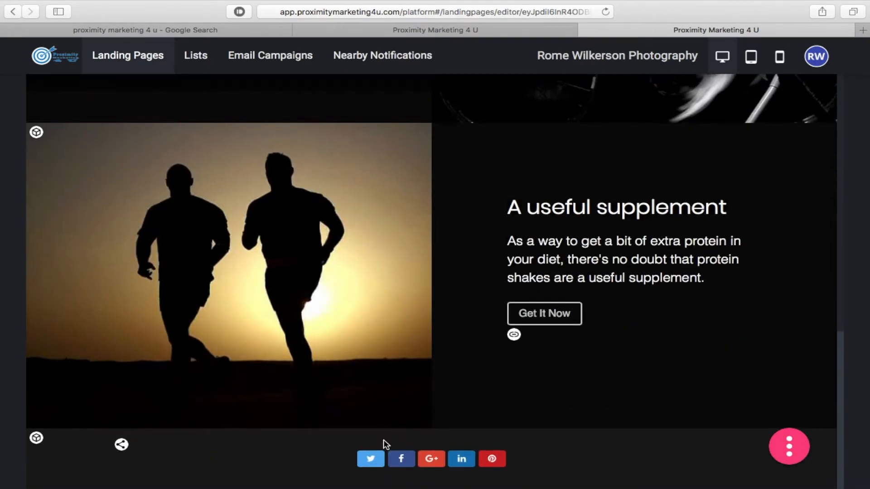
left_click(36, 438)
- Move the social-sharing bar up one position, above the runners section
scroll(41, 442, "down", 3)
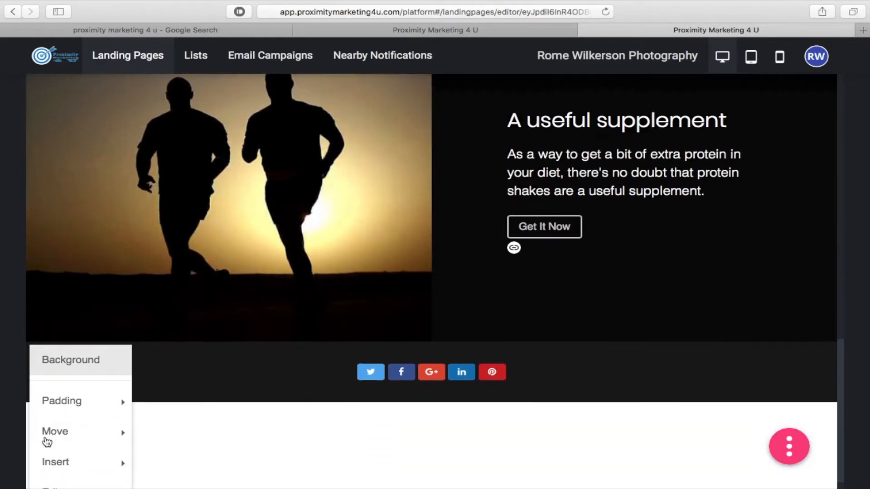
mouse_move(71, 413)
mouse_move(72, 441)
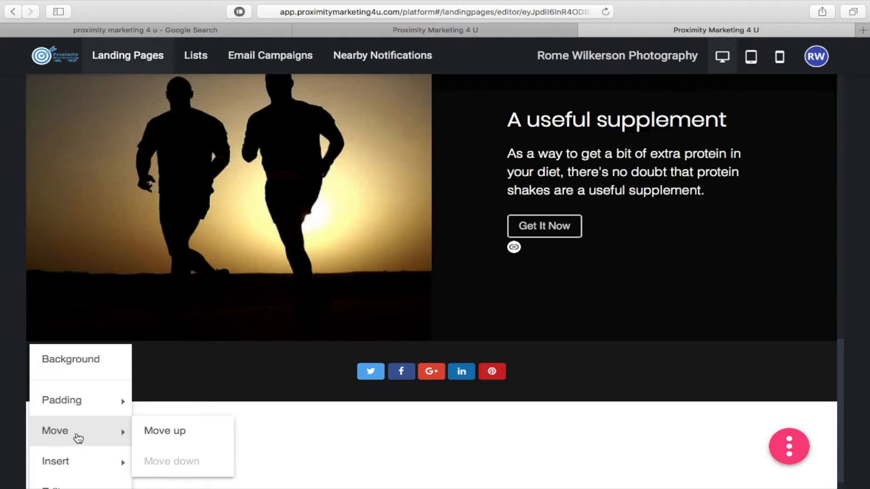
left_click(175, 431)
scroll(168, 403, "up", 9)
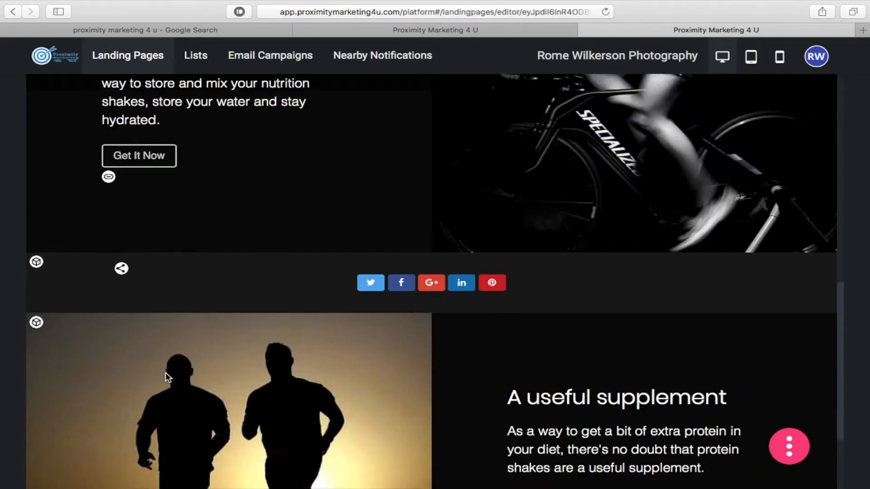
- Move the social bar up again so it sits just under the red header, above Stay hydrated
left_click(37, 405)
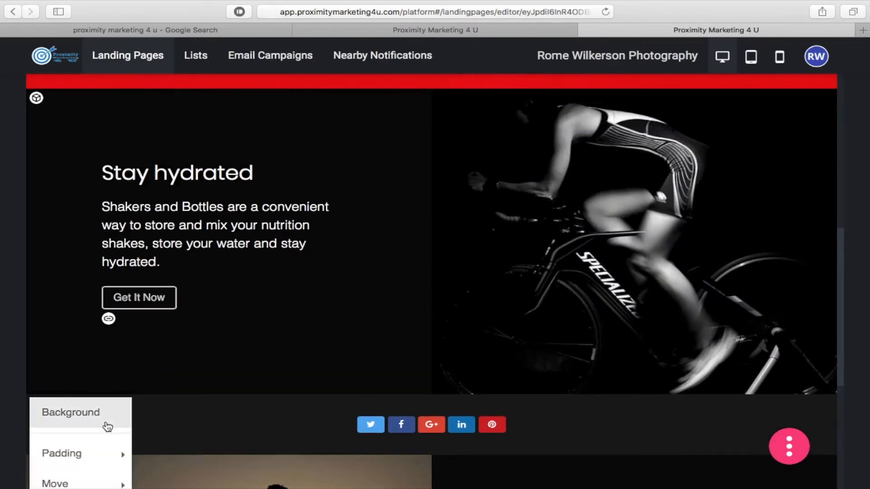
scroll(107, 425, "down", 1)
mouse_move(109, 433)
left_click(174, 435)
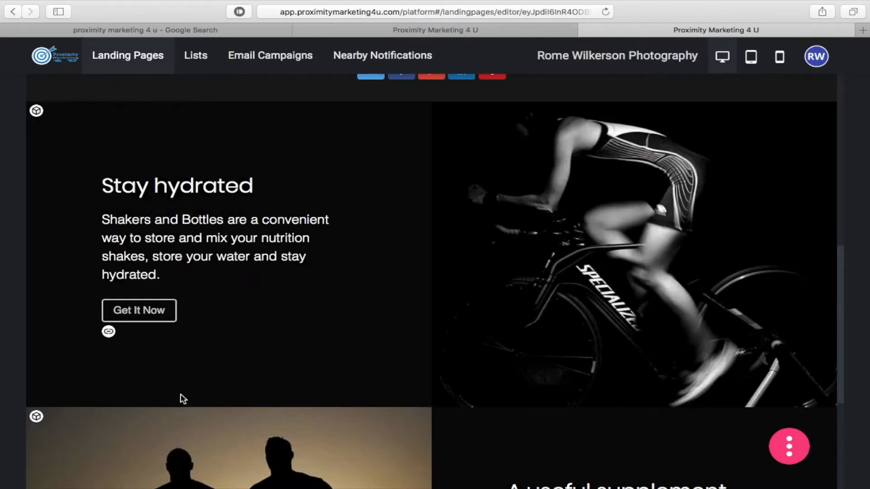
scroll(200, 314, "up", 7)
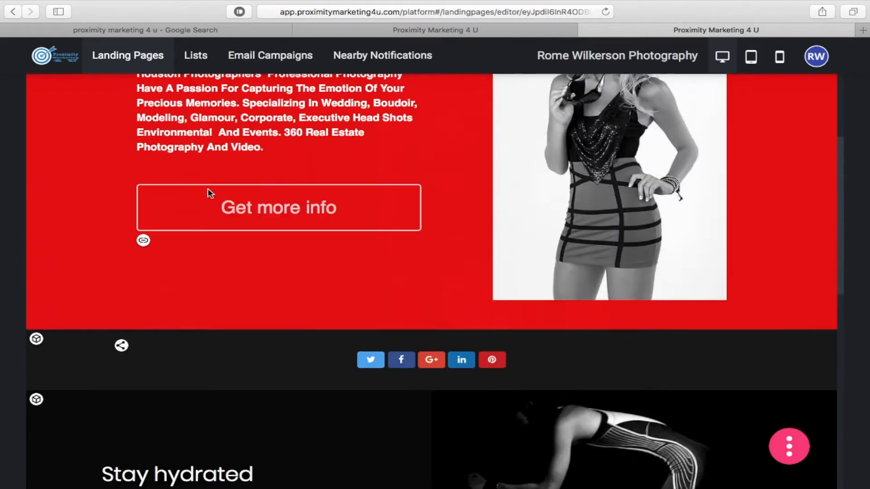
scroll(209, 192, "up", 5)
left_click(207, 188)
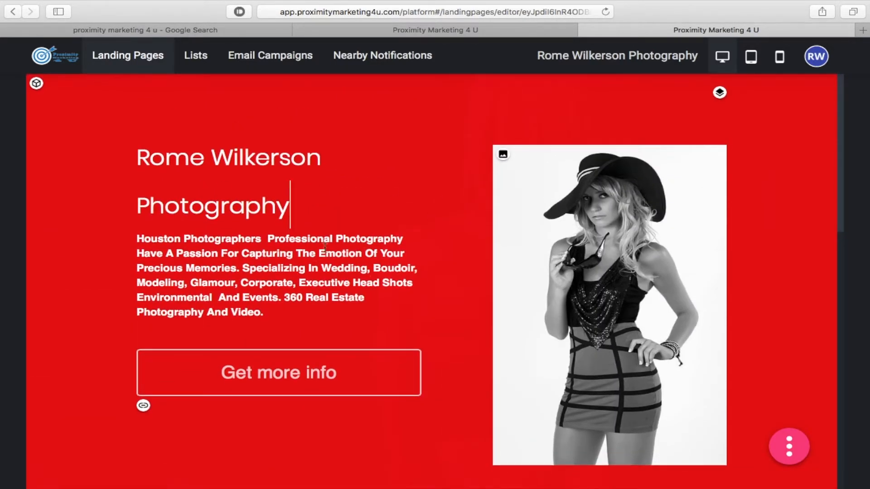
scroll(374, 262, "down", 8)
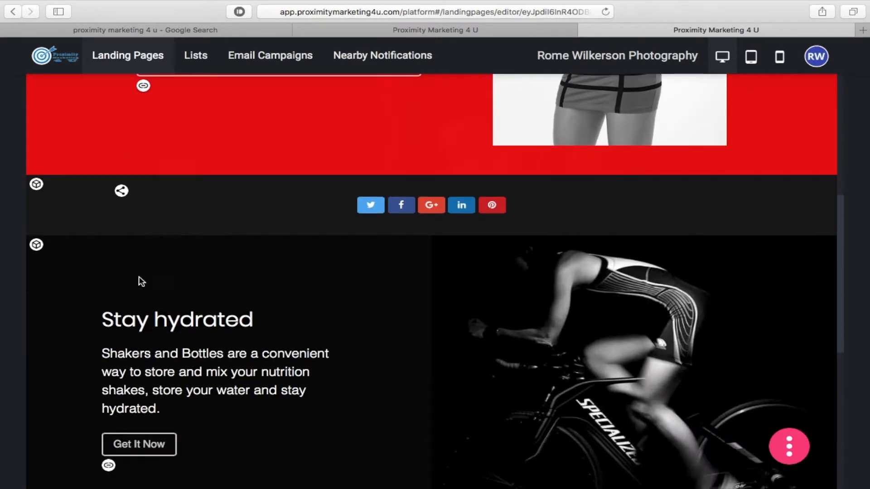
scroll(101, 278, "down", 3)
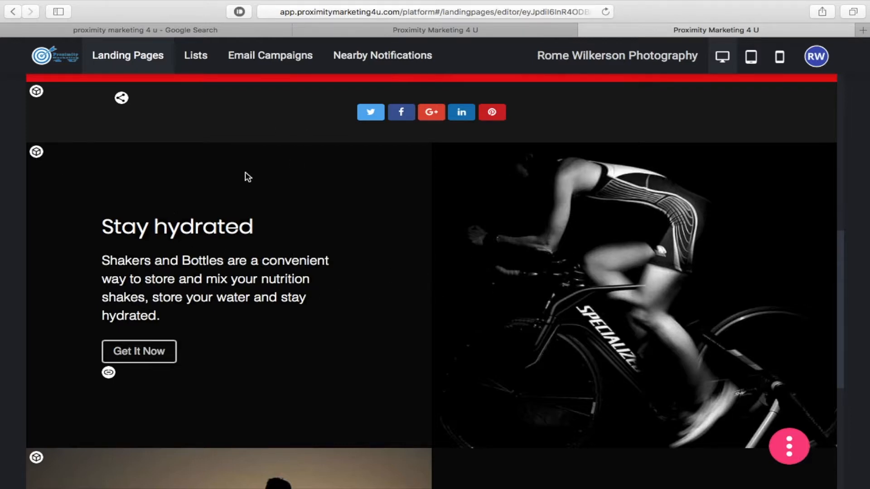
- Insert a white three-image Photos gallery block below the runners section
left_click(795, 452)
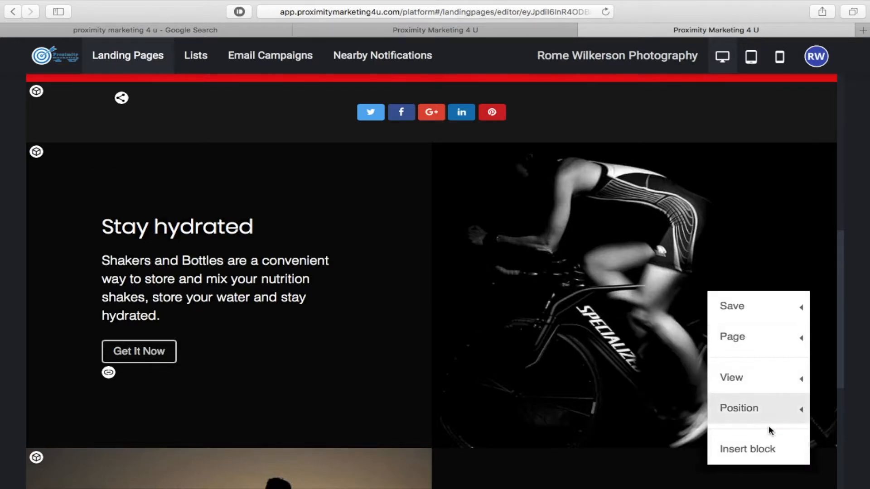
left_click(764, 449)
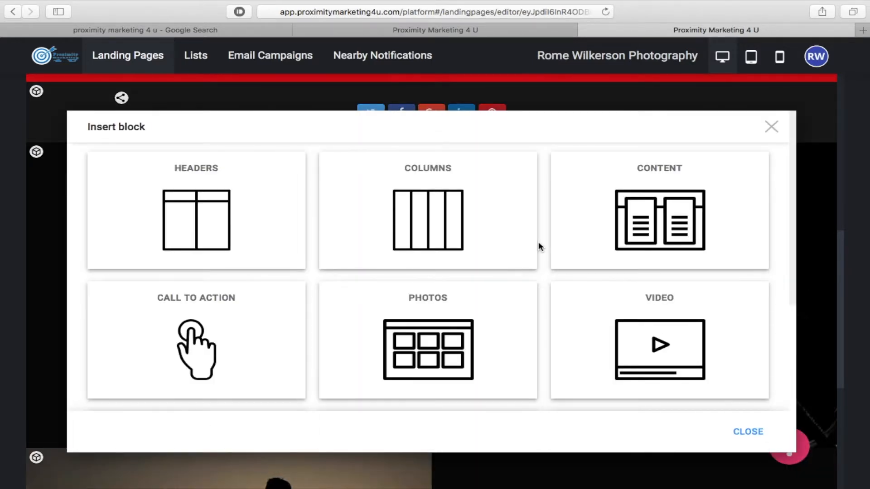
scroll(538, 241, "down", 3)
left_click(430, 262)
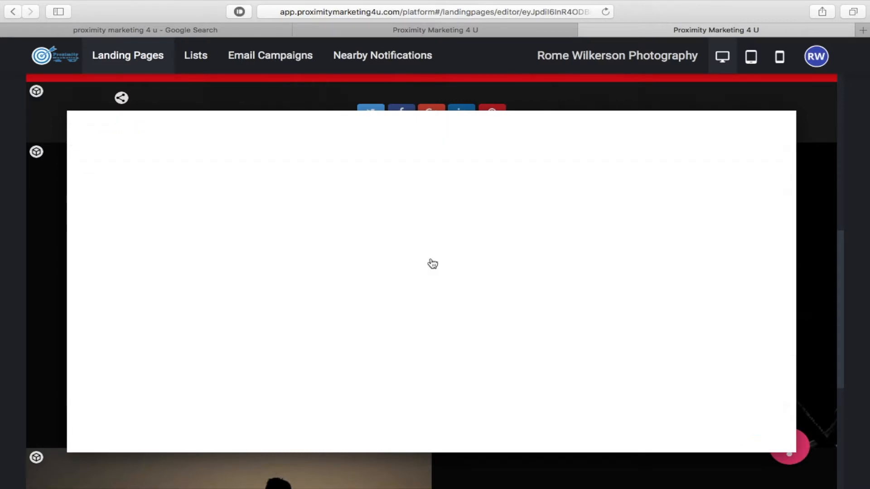
scroll(492, 223, "down", 5)
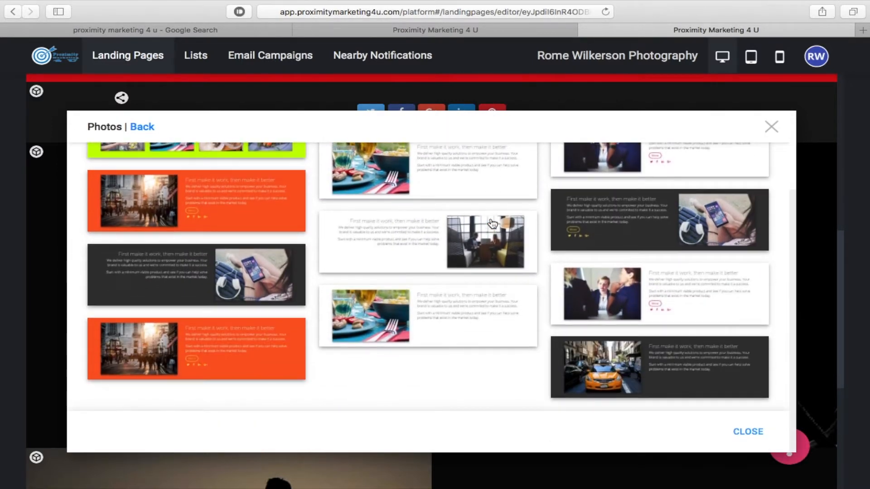
scroll(493, 224, "up", 5)
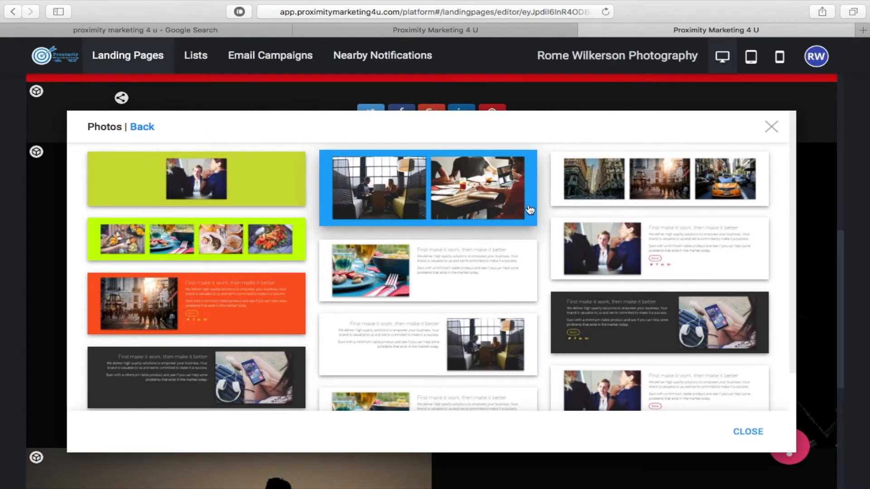
left_click(620, 179)
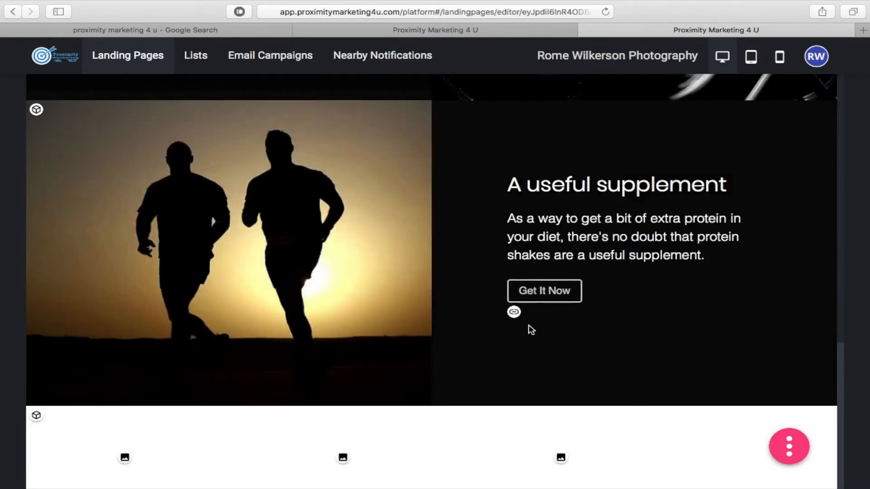
scroll(412, 344, "up", 10)
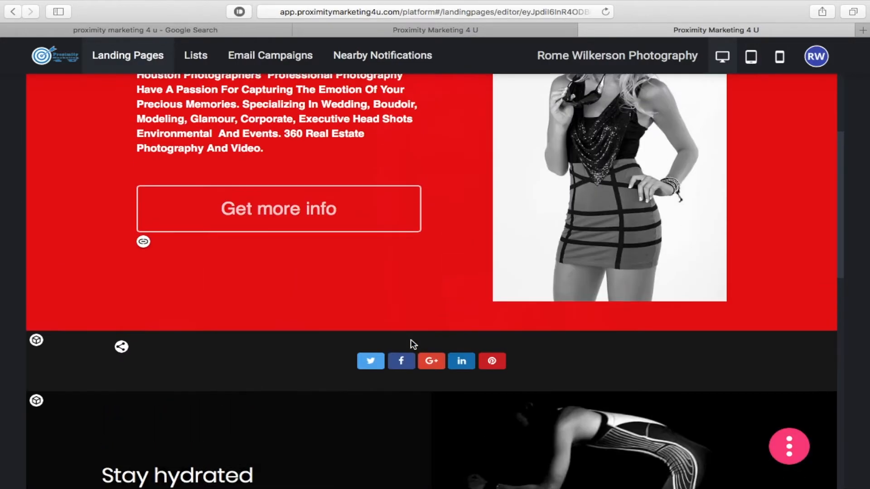
scroll(412, 344, "down", 10)
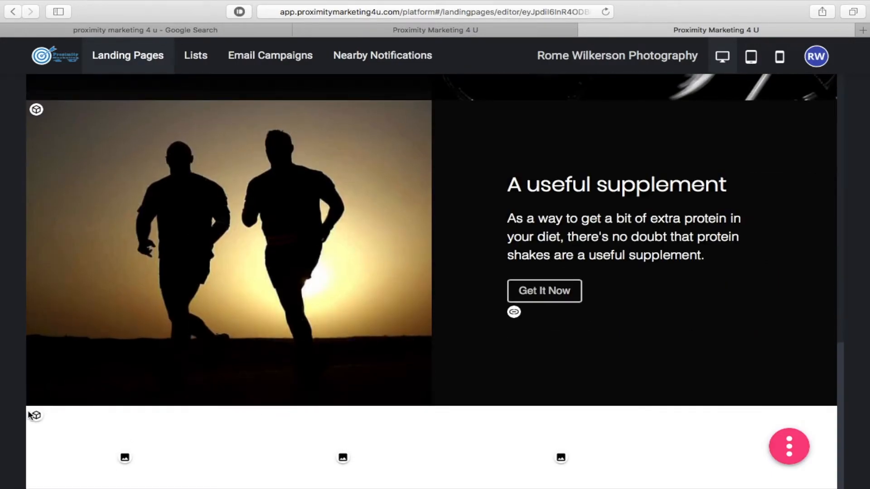
- Move the gallery up twice so it sits beneath the social bar, above Stay hydrated
left_click(37, 416)
scroll(68, 446, "down", 2)
mouse_move(80, 439)
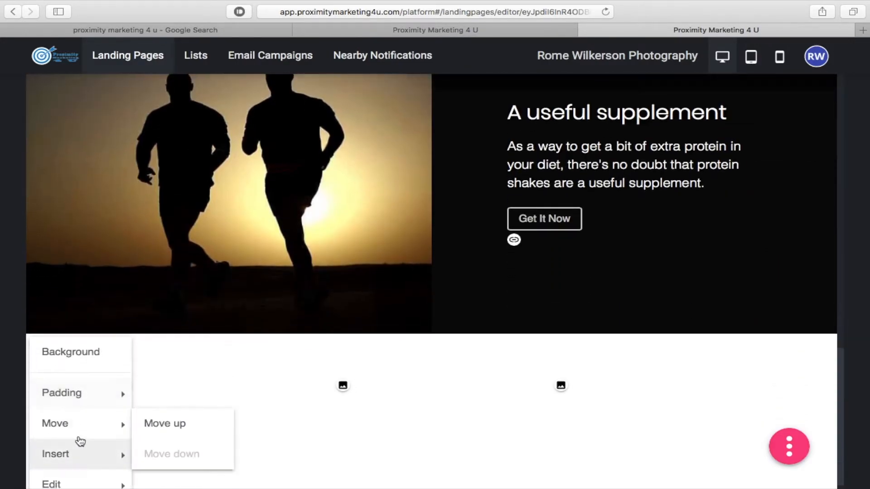
left_click(156, 423)
scroll(116, 343, "up", 5)
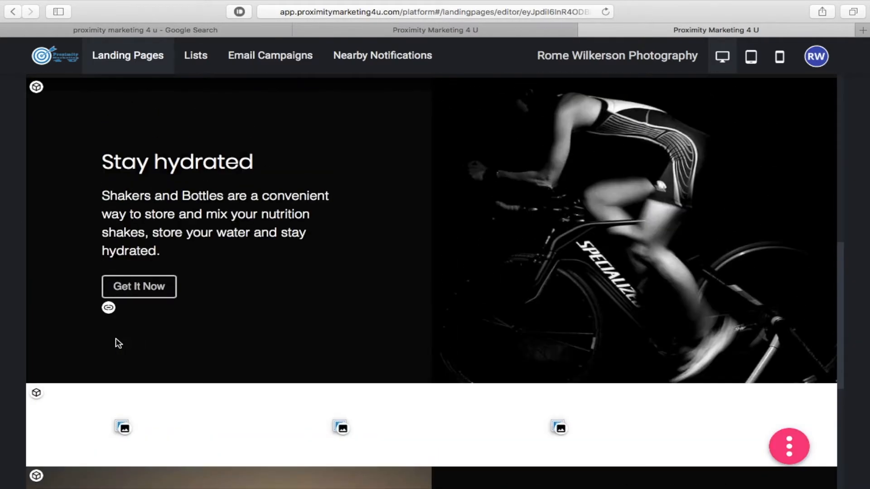
left_click(37, 394)
mouse_move(95, 475)
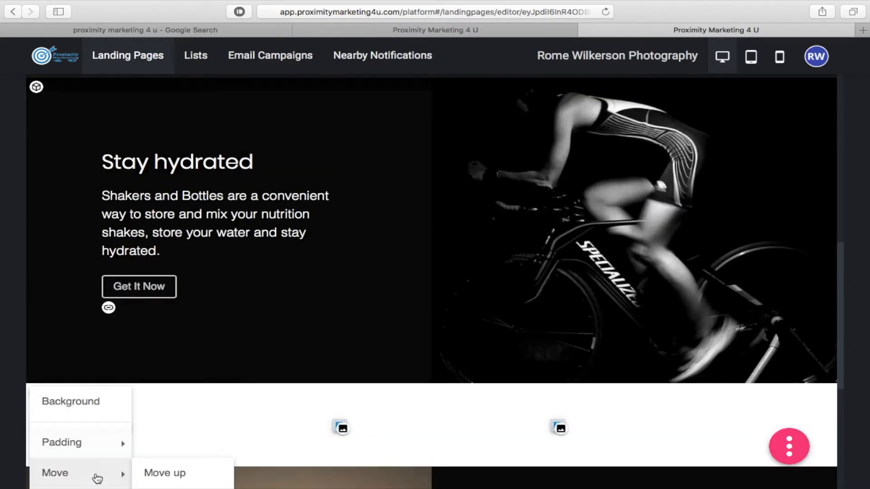
left_click(182, 475)
scroll(234, 362, "up", 5)
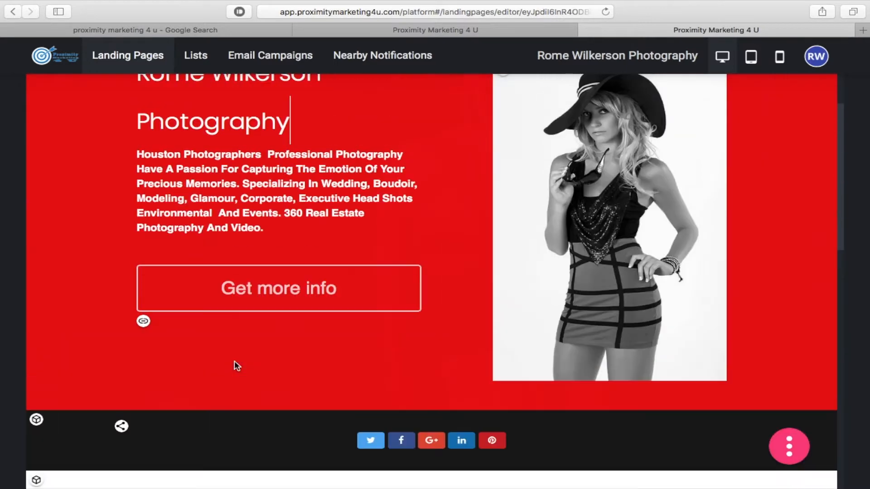
scroll(235, 361, "down", 1)
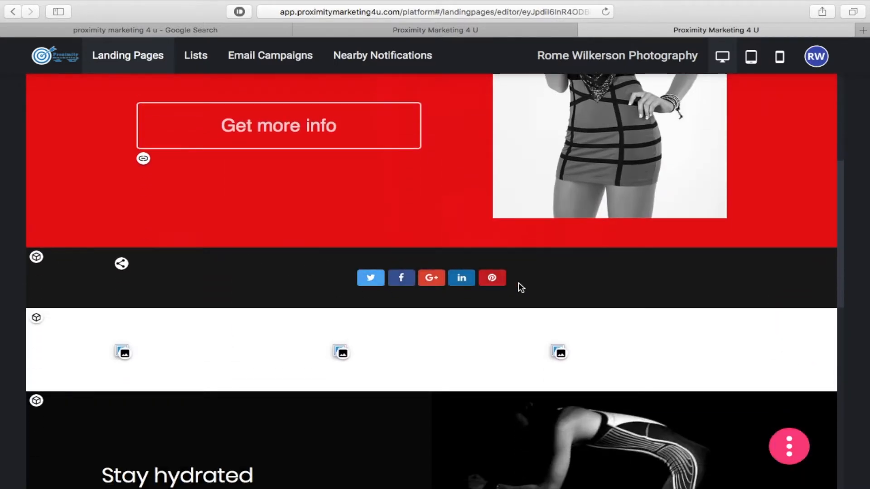
- Replace the first gallery image with the woman-in-hat portrait
left_click(124, 356)
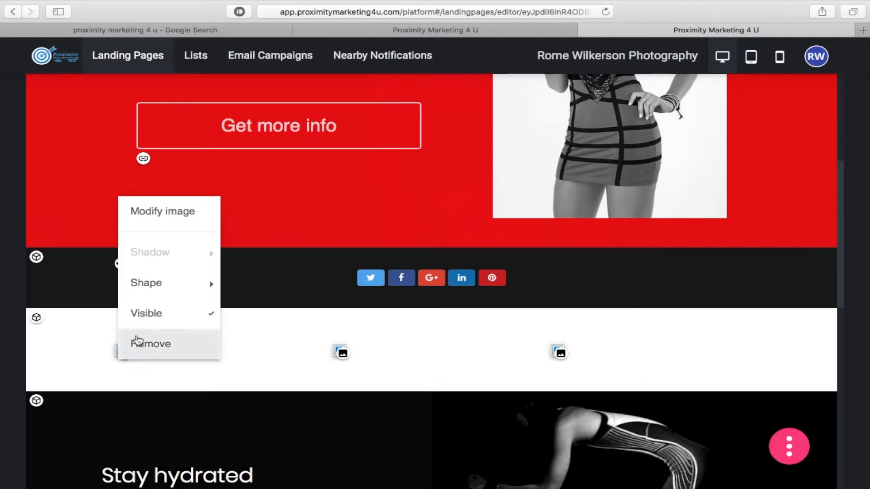
left_click(184, 215)
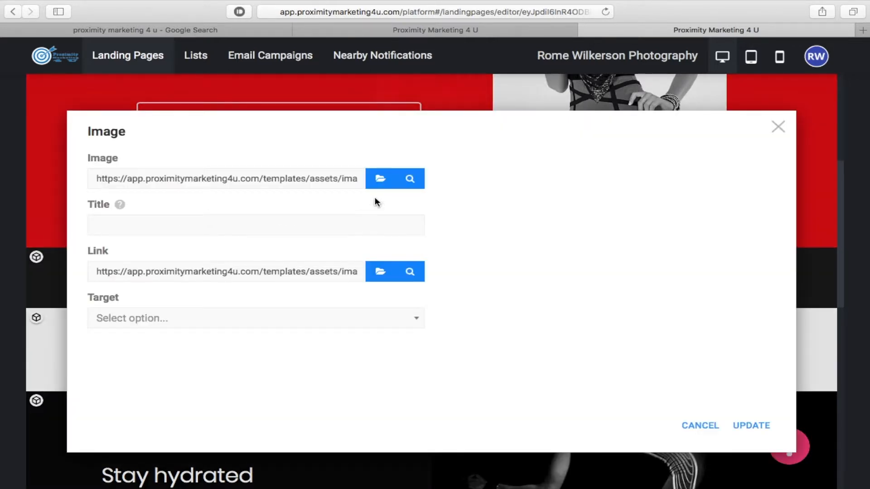
left_click(380, 178)
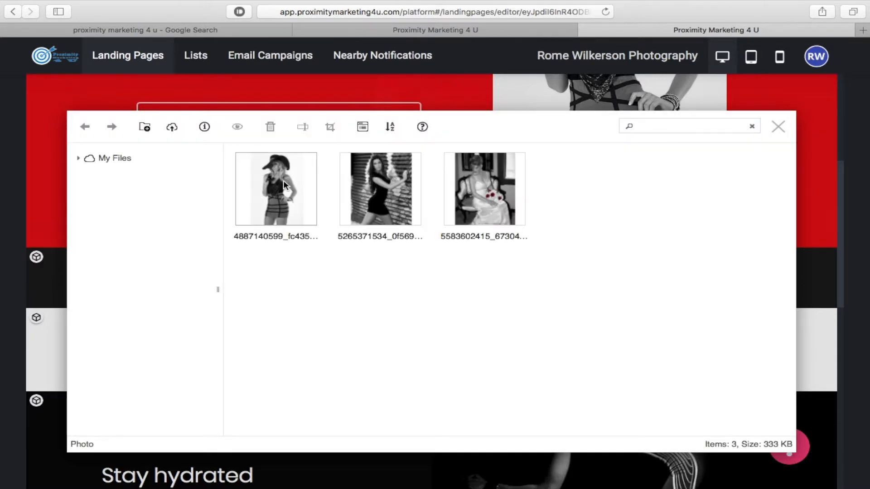
left_click(283, 183)
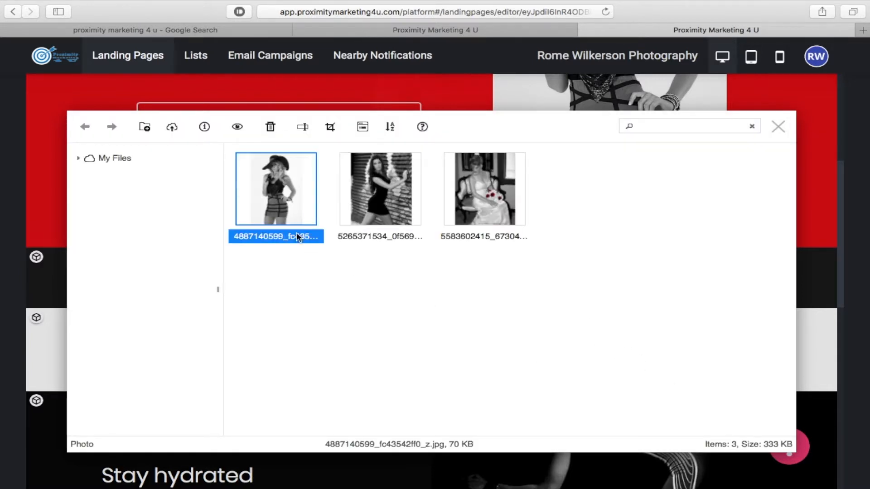
double_click(281, 190)
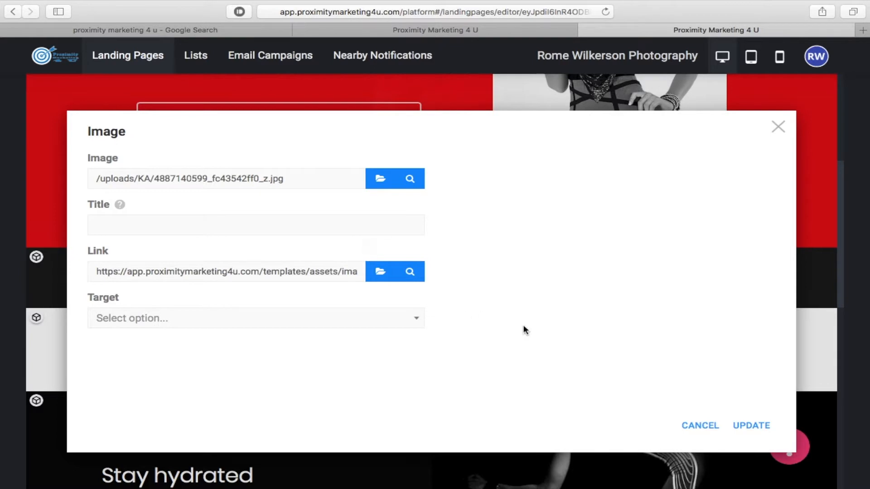
left_click(754, 426)
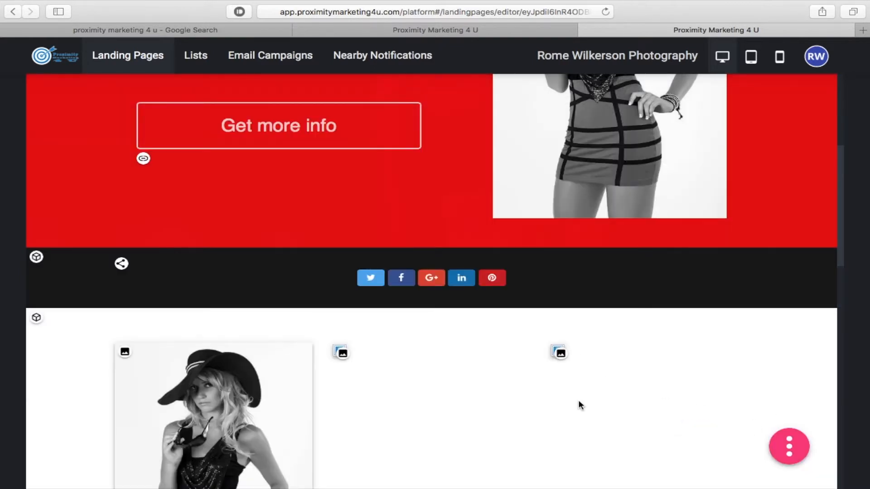
scroll(498, 371, "down", 5)
- Replace the second gallery image with the corrugated-wall portrait
left_click(347, 257)
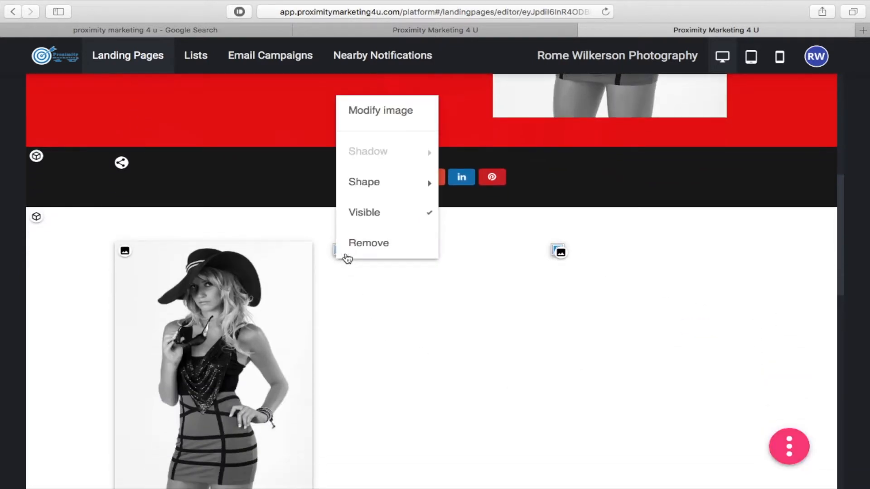
left_click(374, 110)
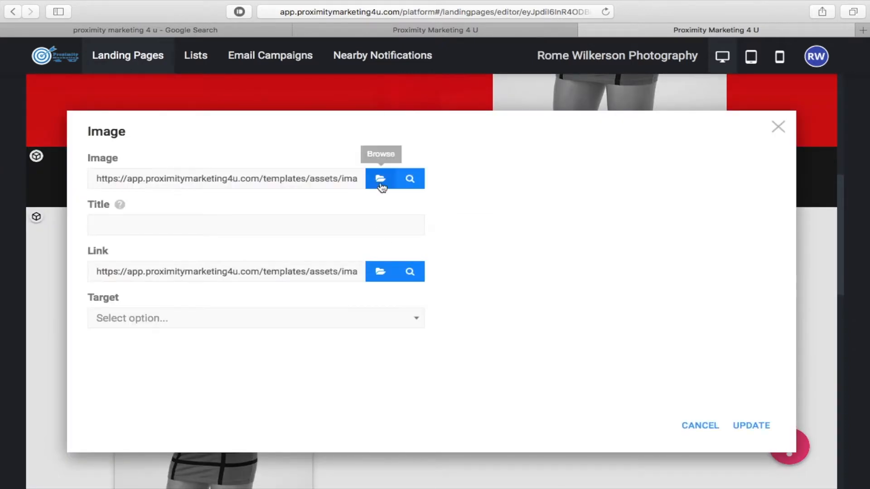
left_click(381, 179)
double_click(380, 182)
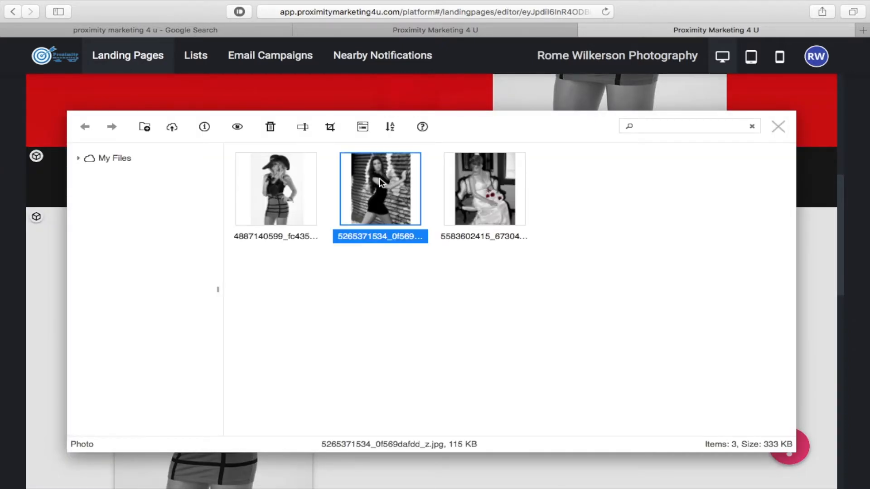
left_click(752, 425)
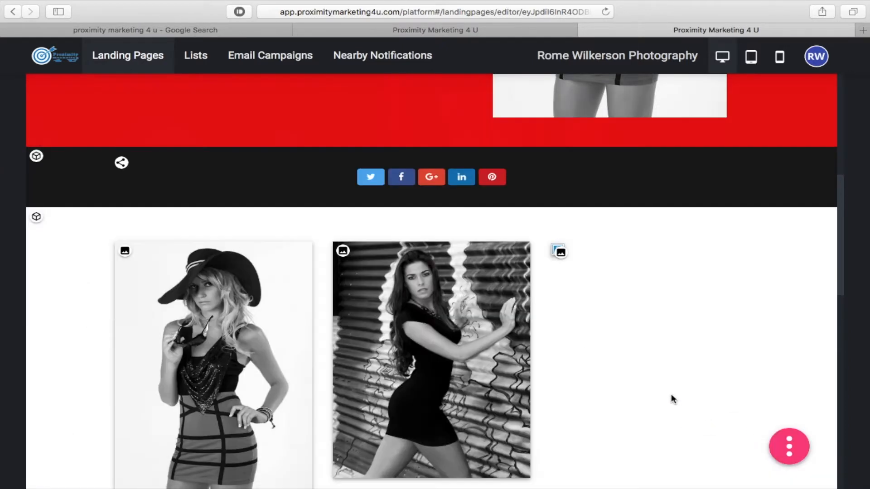
- Replace the third gallery image with the bride-in-chair photo
left_click(560, 252)
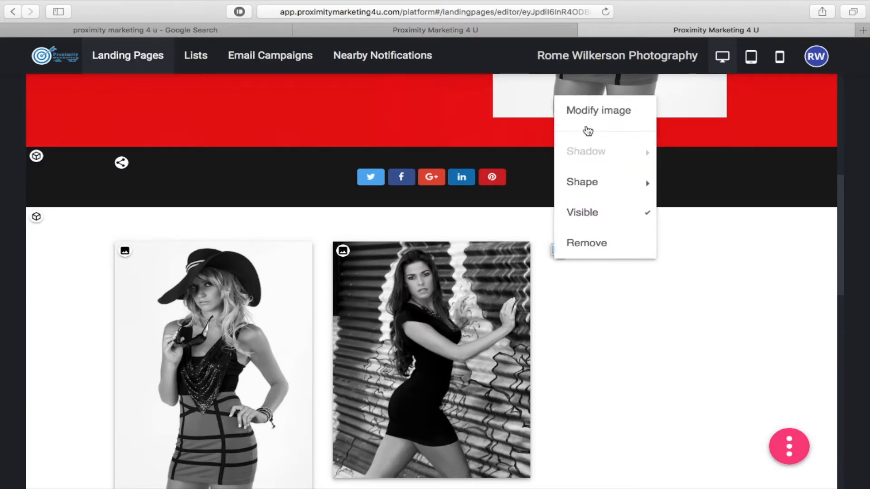
left_click(590, 112)
left_click(382, 178)
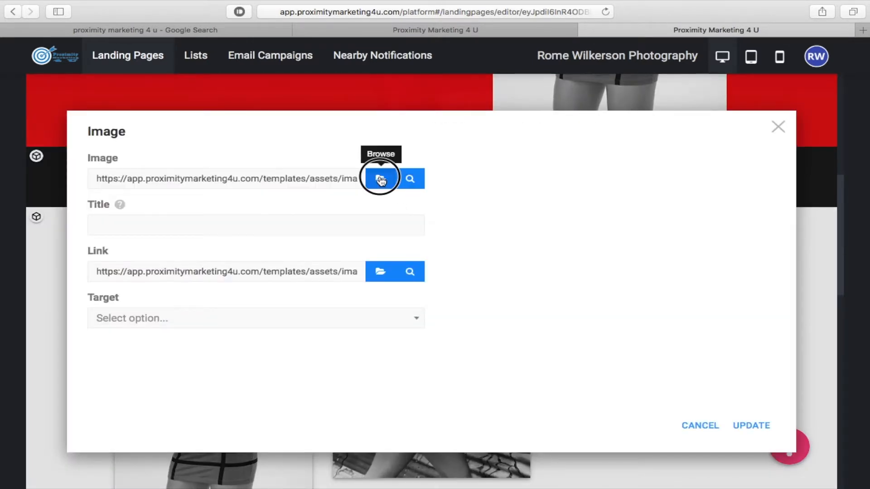
double_click(463, 174)
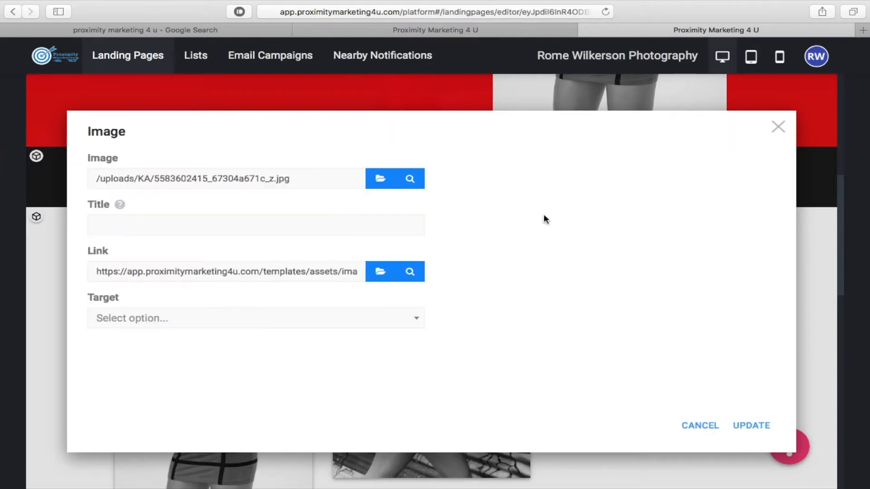
left_click(758, 426)
scroll(720, 389, "down", 5)
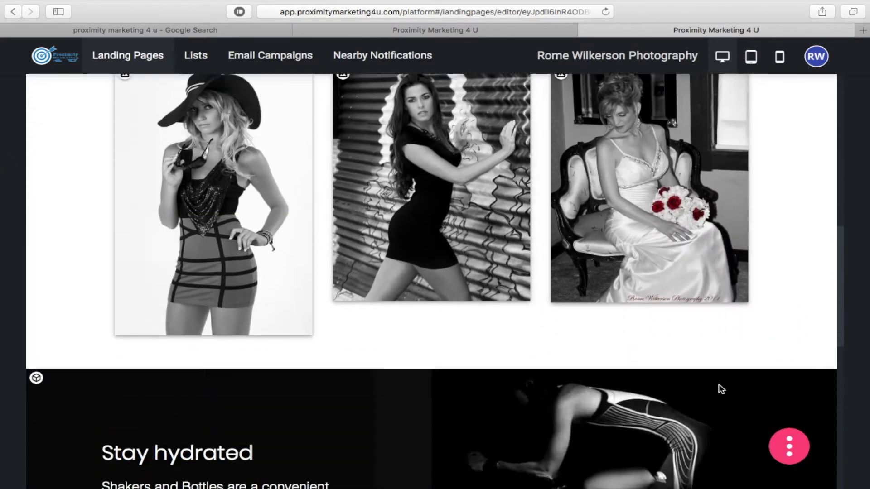
scroll(720, 389, "up", 1)
scroll(719, 387, "down", 1)
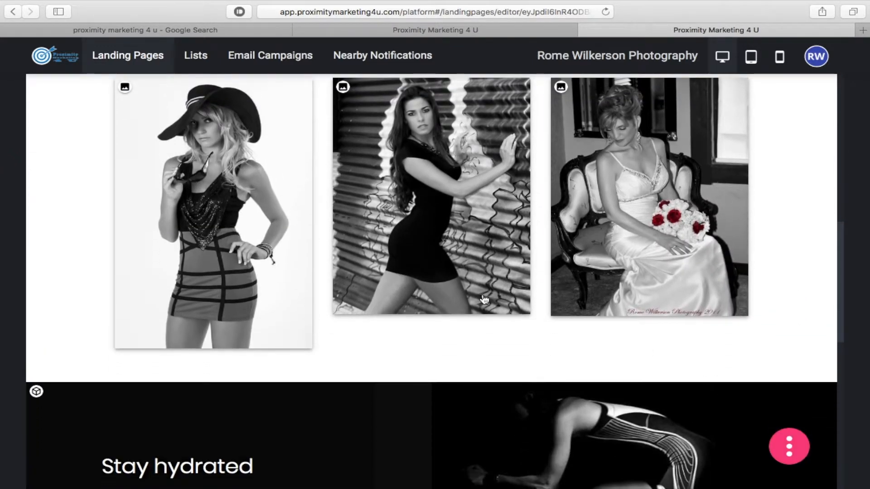
scroll(482, 301, "up", 5)
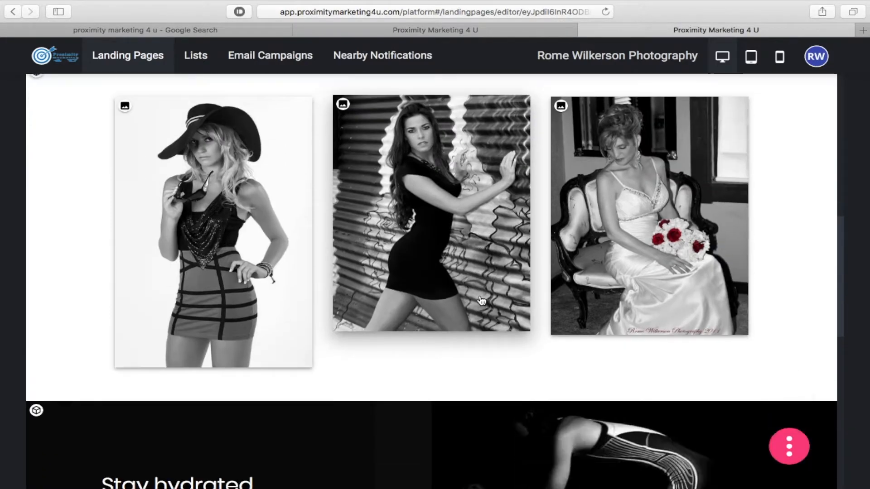
scroll(482, 301, "up", 2)
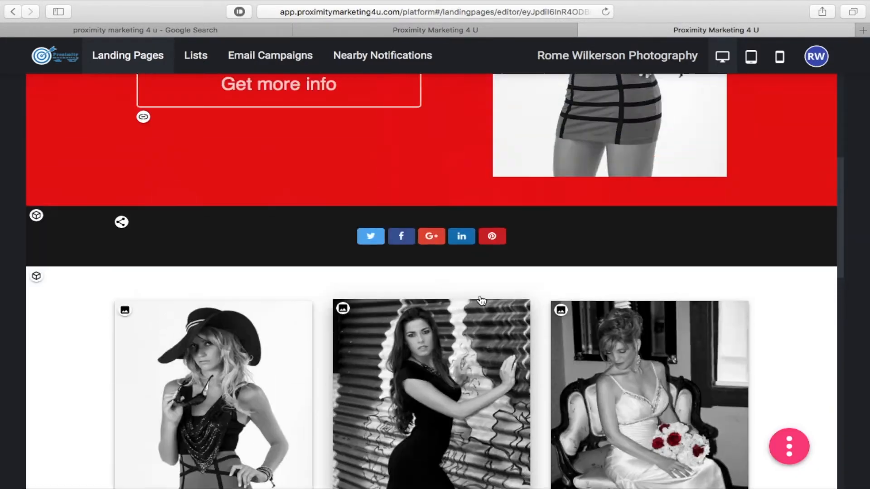
scroll(482, 300, "down", 5)
scroll(481, 300, "up", 3)
scroll(481, 300, "up", 8)
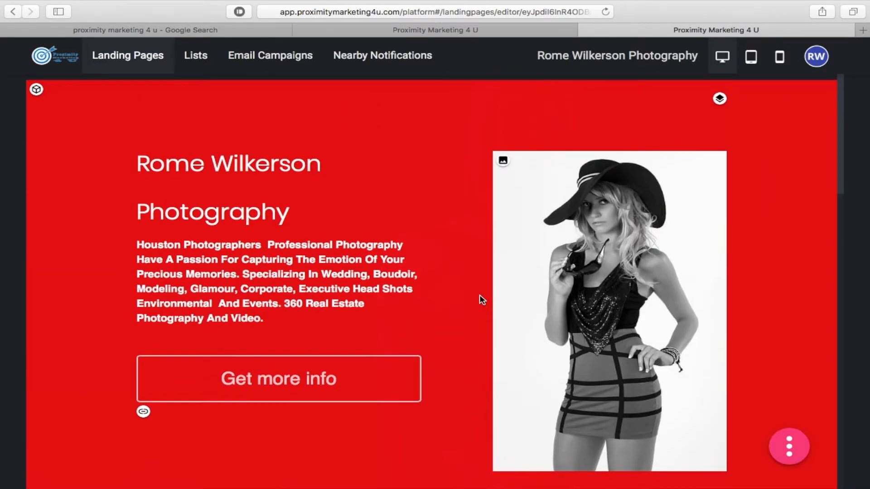
scroll(479, 295, "down", 1)
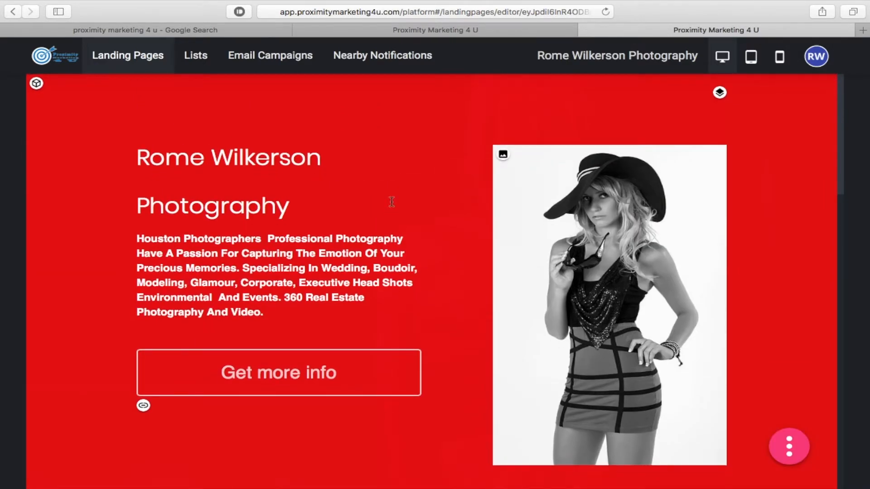
scroll(431, 183, "down", 20)
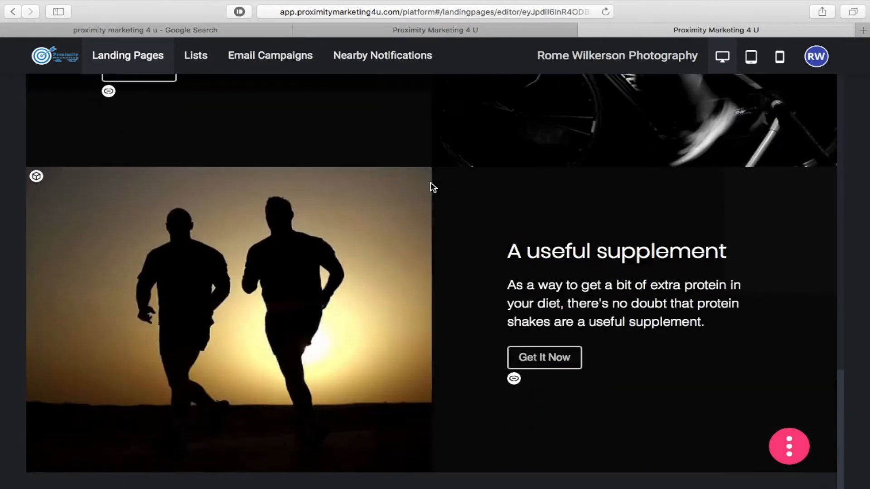
scroll(433, 186, "up", 7)
scroll(433, 187, "down", 1)
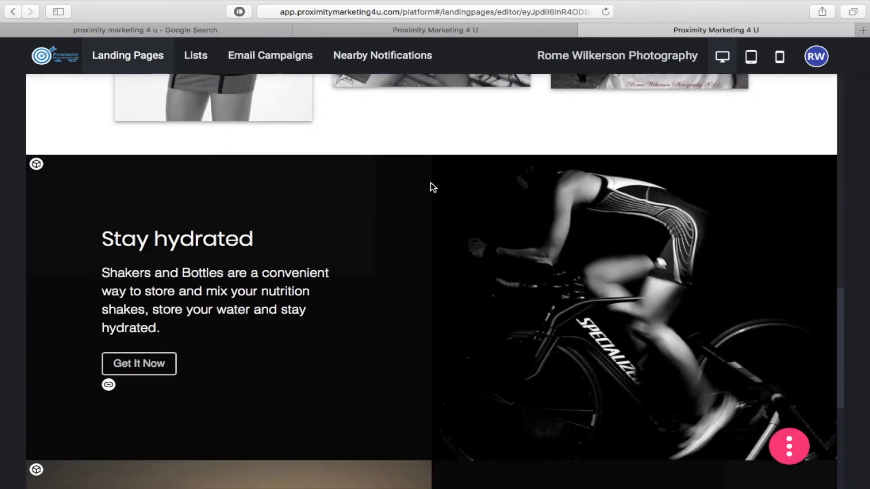
- Delete the Stay hydrated section and confirm the deletion
left_click(36, 165)
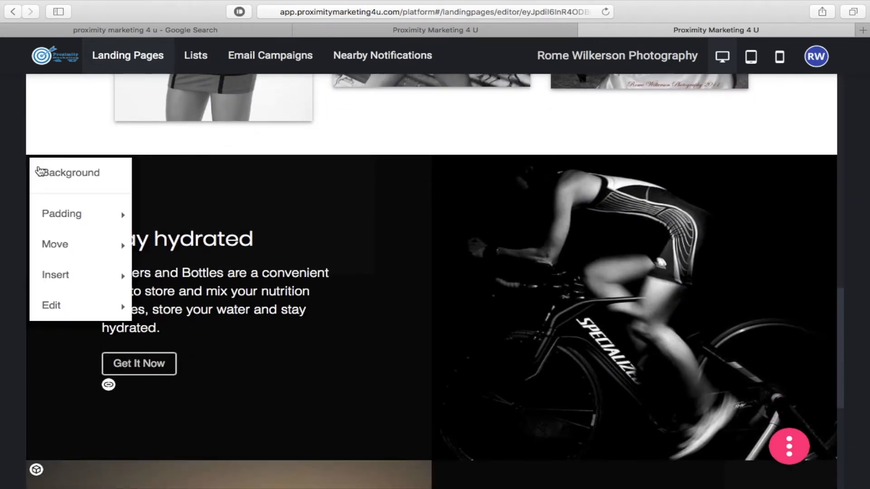
mouse_move(81, 310)
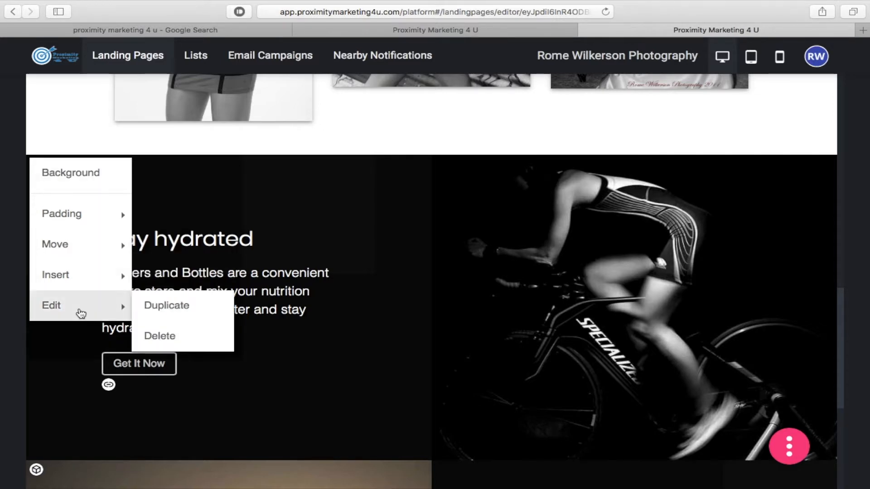
left_click(173, 337)
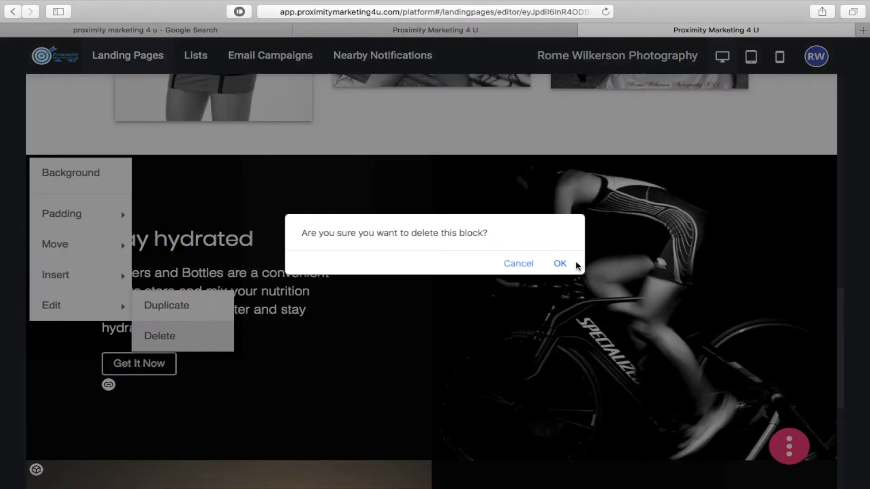
left_click(560, 265)
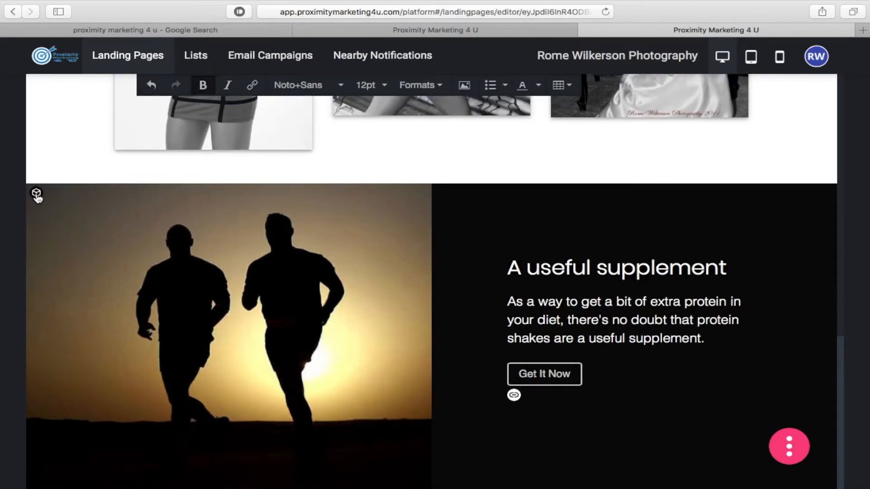
- Delete the 'A useful supplement' block and confirm with OK
left_click(36, 195)
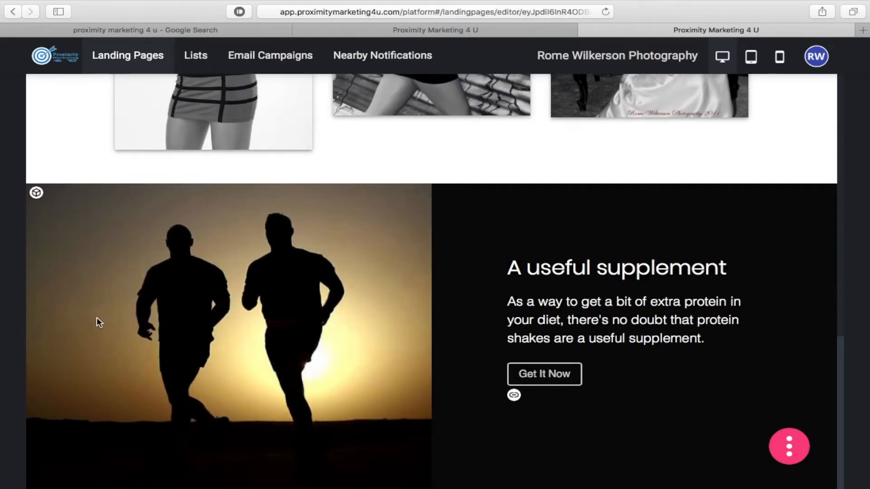
left_click(36, 194)
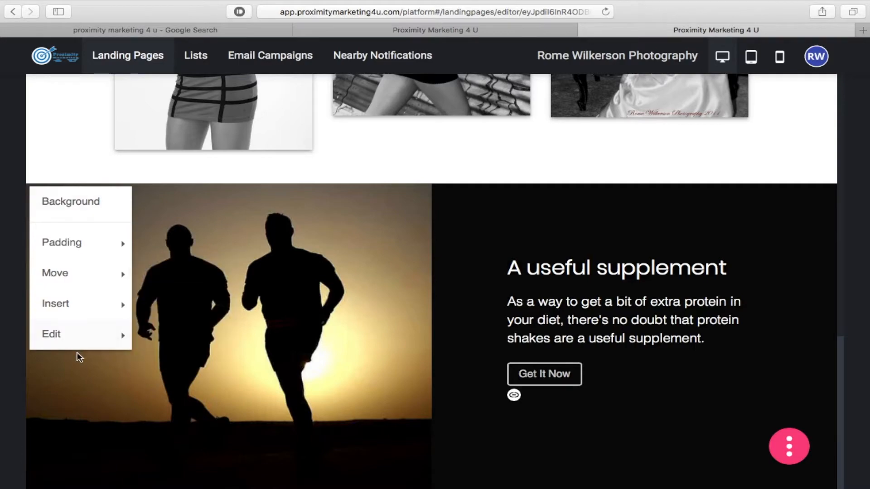
mouse_move(77, 338)
left_click(168, 373)
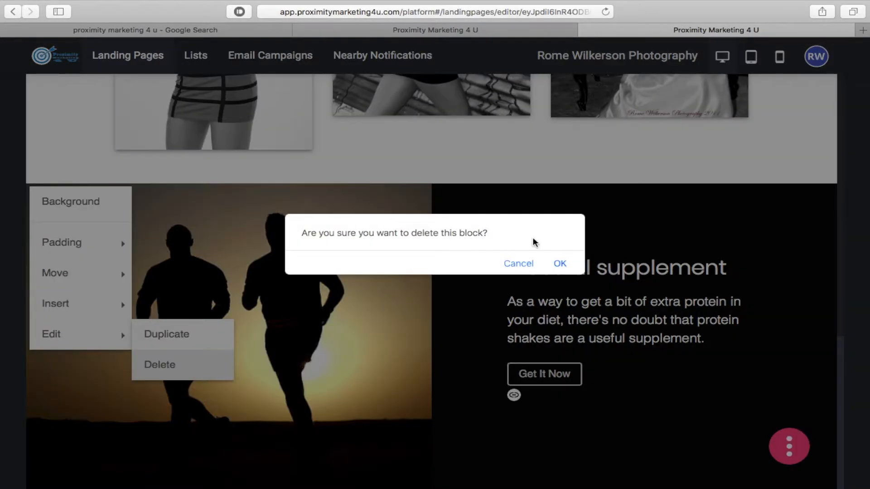
left_click(560, 265)
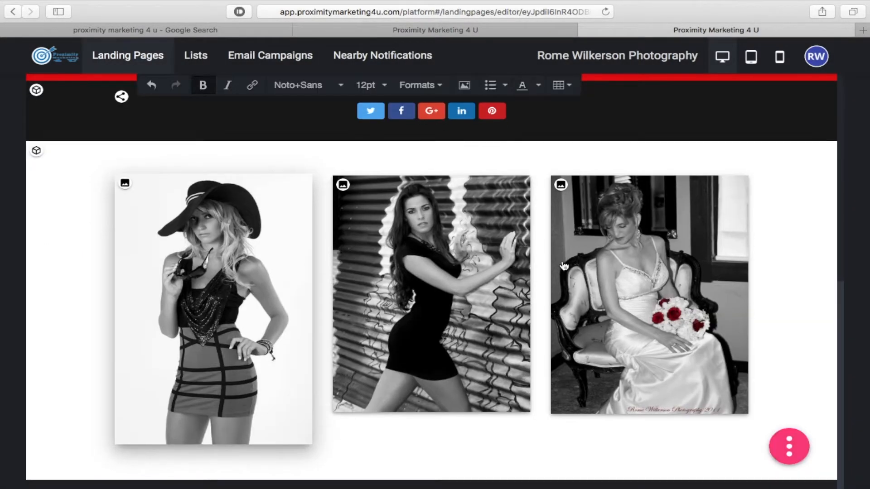
scroll(564, 266, "up", 5)
scroll(260, 175, "down", 5)
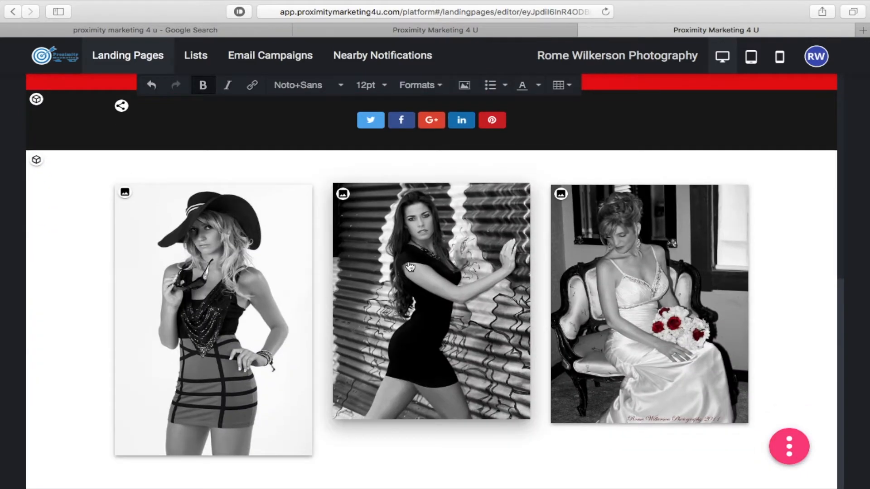
scroll(352, 243, "up", 3)
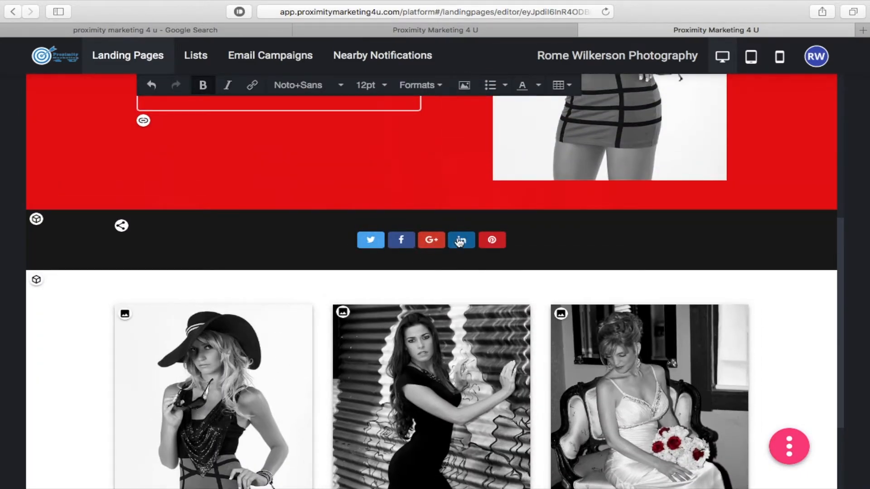
scroll(452, 244, "up", 7)
scroll(454, 242, "down", 1)
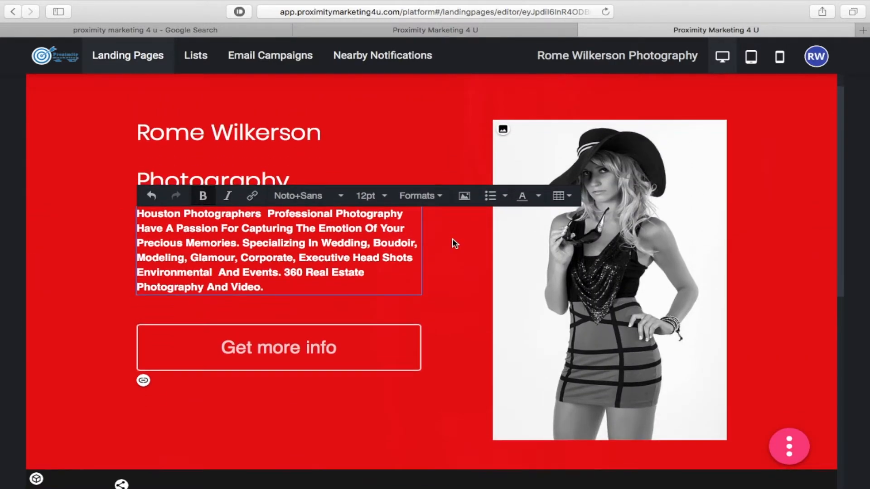
scroll(459, 257, "down", 9)
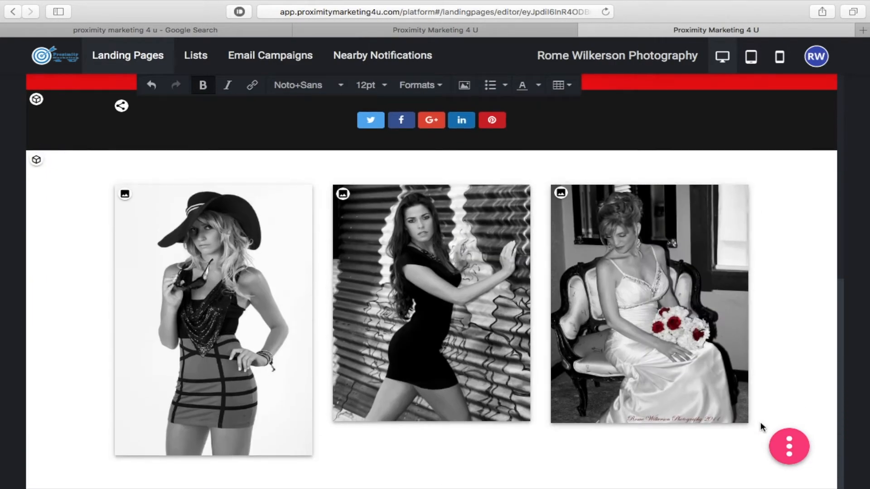
left_click(797, 455)
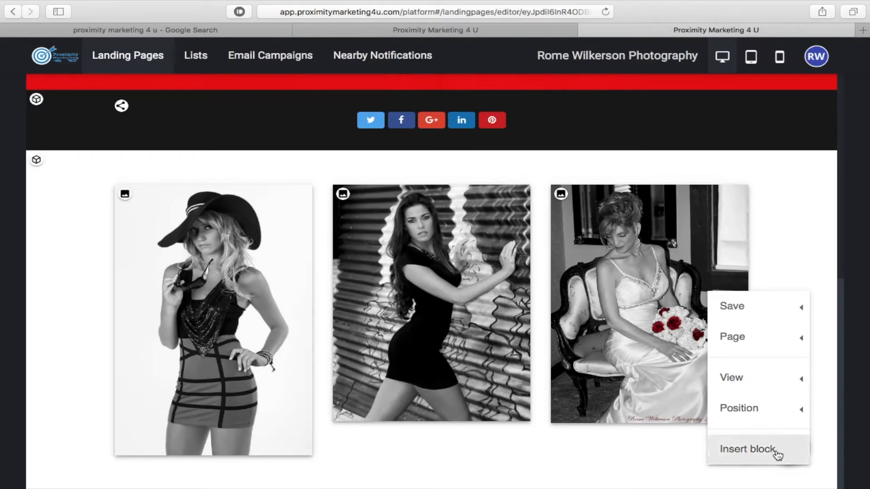
- Insert the dark Autodesk video-and-text template from the Video block category
left_click(778, 454)
scroll(610, 297, "down", 1)
scroll(610, 297, "down", 2)
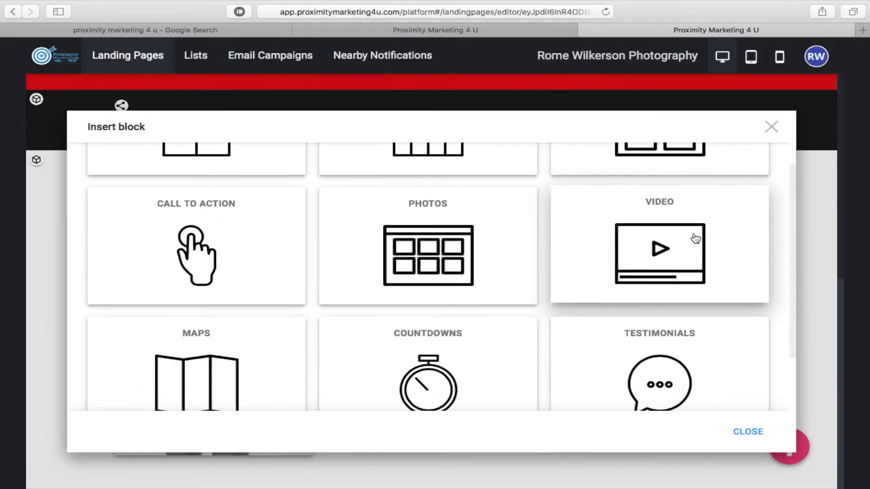
left_click(689, 238)
scroll(537, 283, "down", 10)
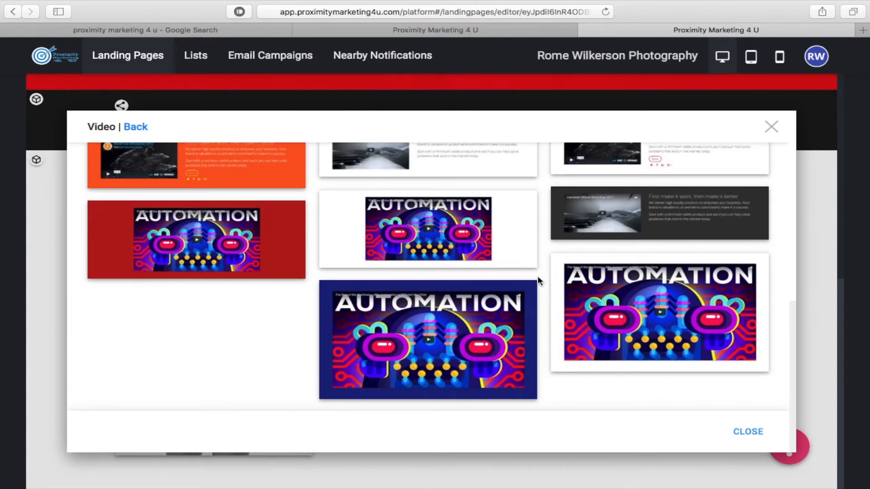
scroll(538, 277, "up", 10)
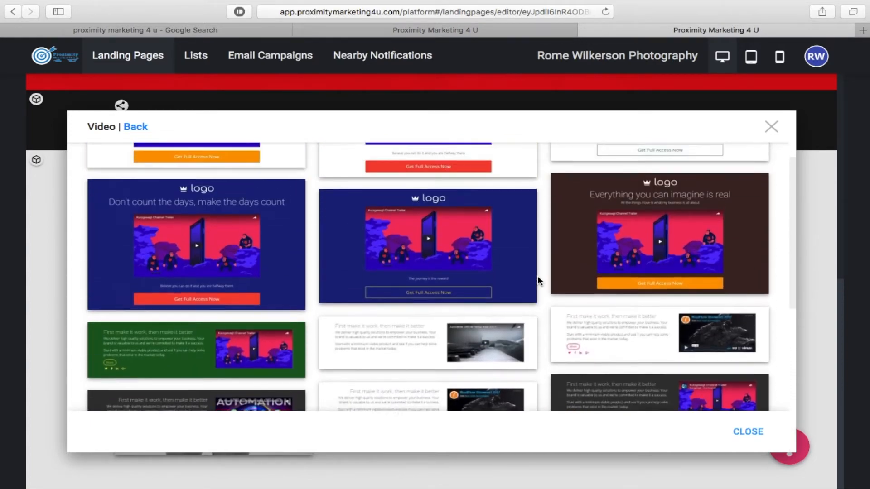
scroll(538, 281, "down", 5)
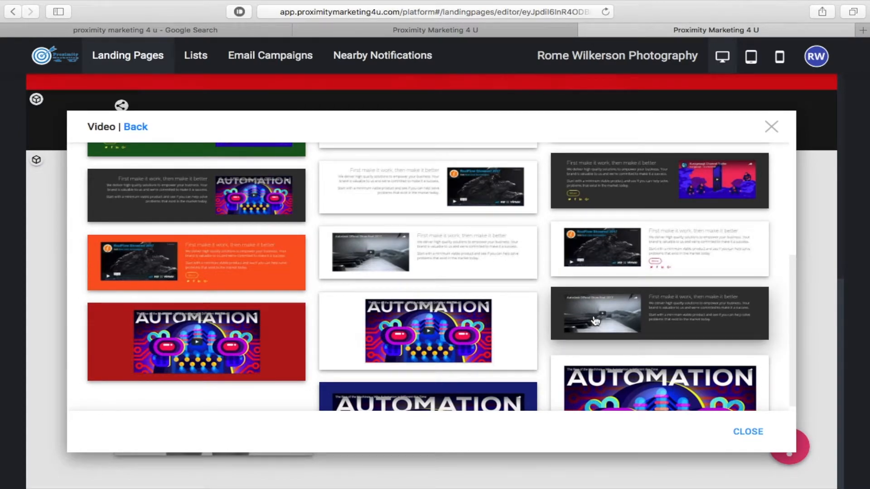
left_click(576, 317)
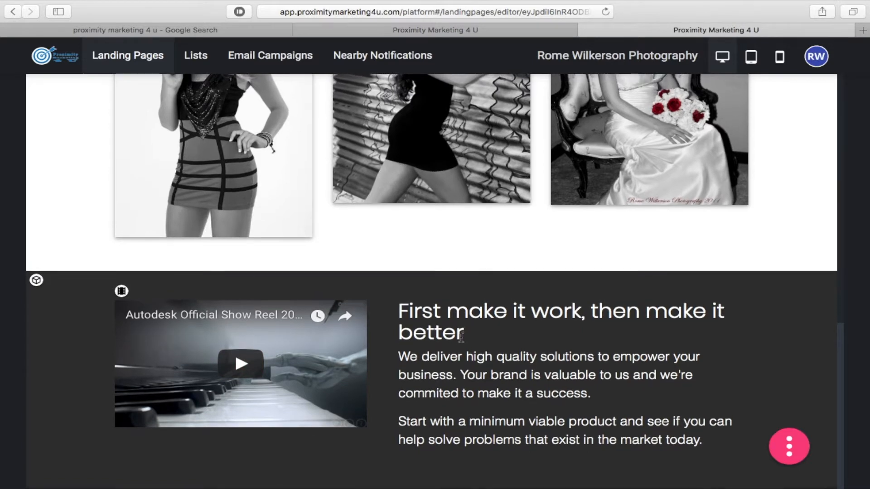
- Select and delete all the placeholder text beside the video
left_click(508, 334)
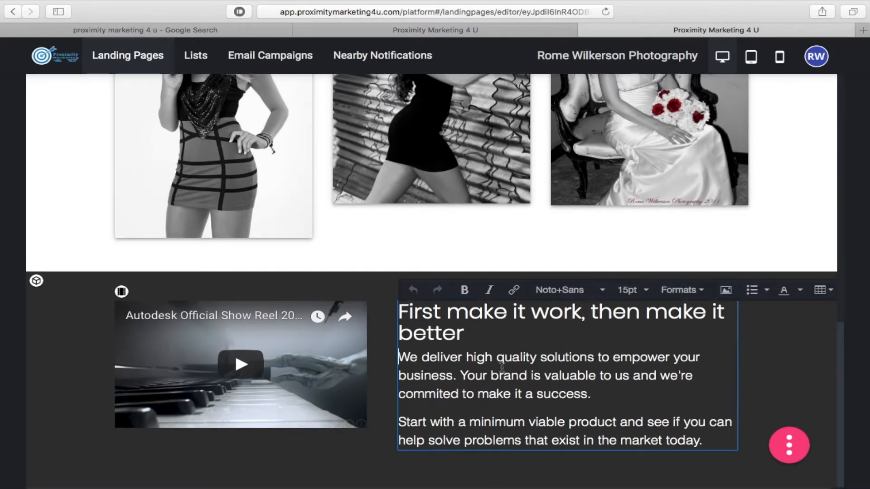
left_click_drag(711, 442, 393, 308)
key("BackSpace")
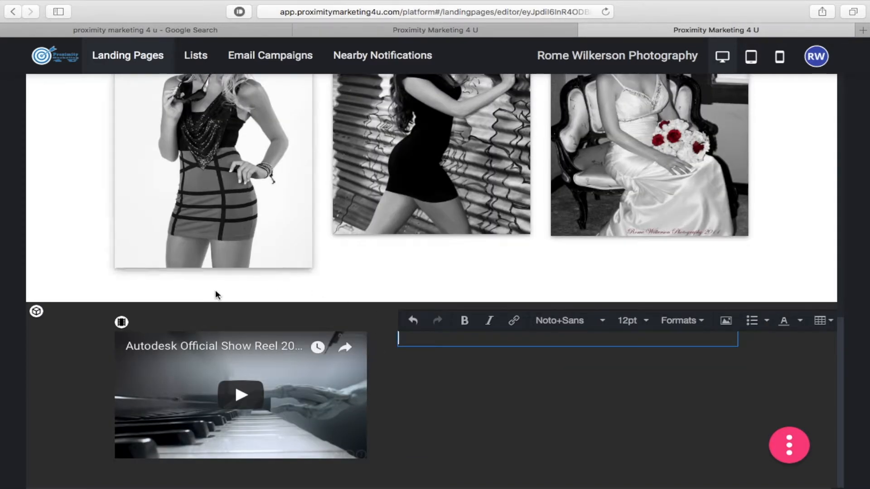
mouse_move(1, 272)
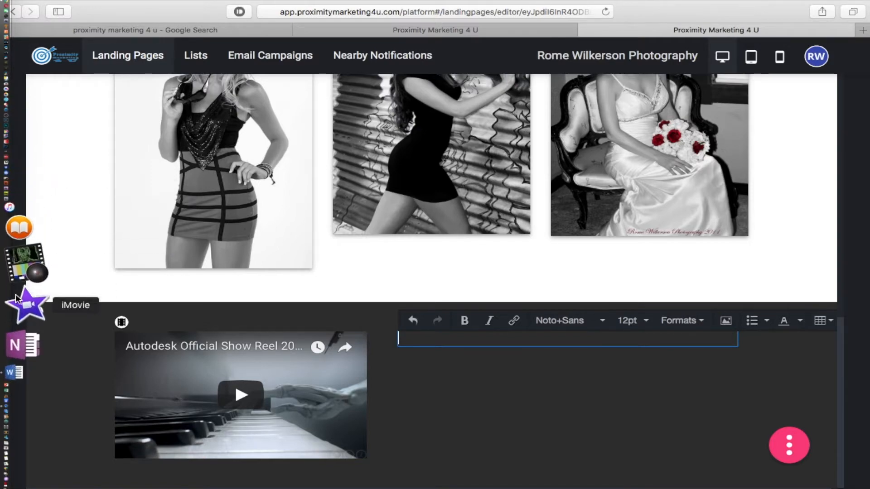
left_click(19, 308)
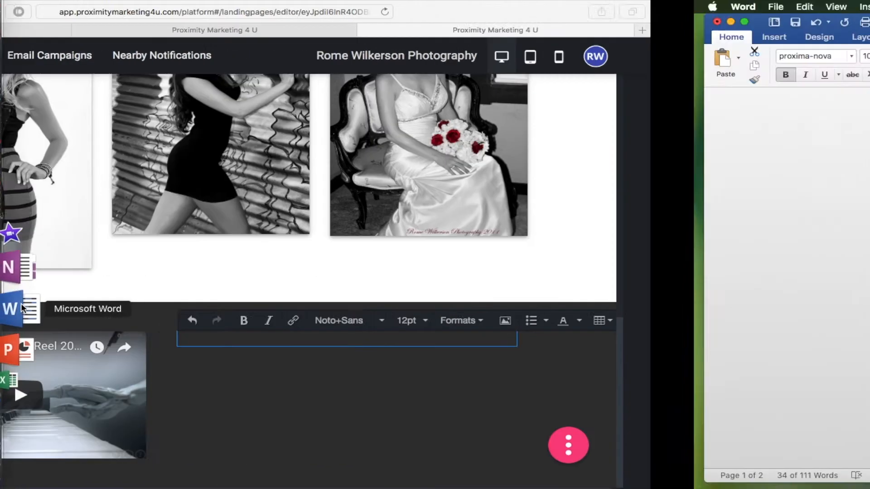
- Select and copy the Houston Professional Photography heading in the Word notes
left_click(548, 356)
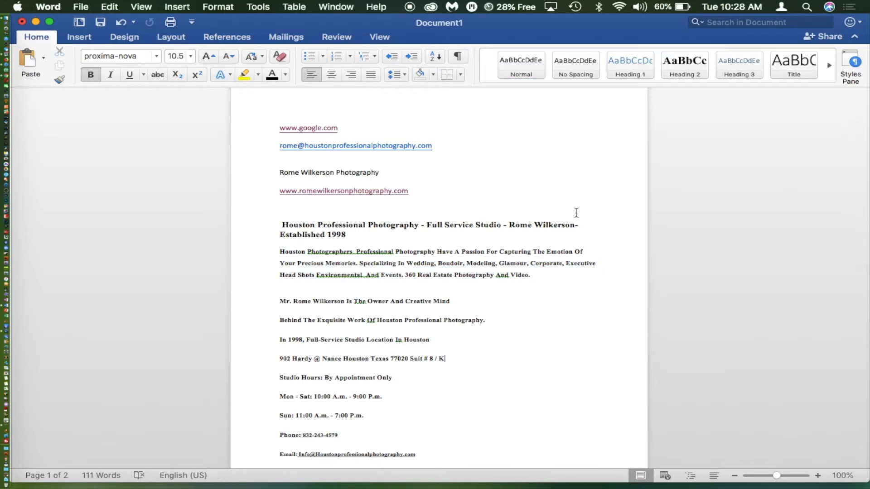
left_click_drag(353, 235, 278, 225)
key("super+c")
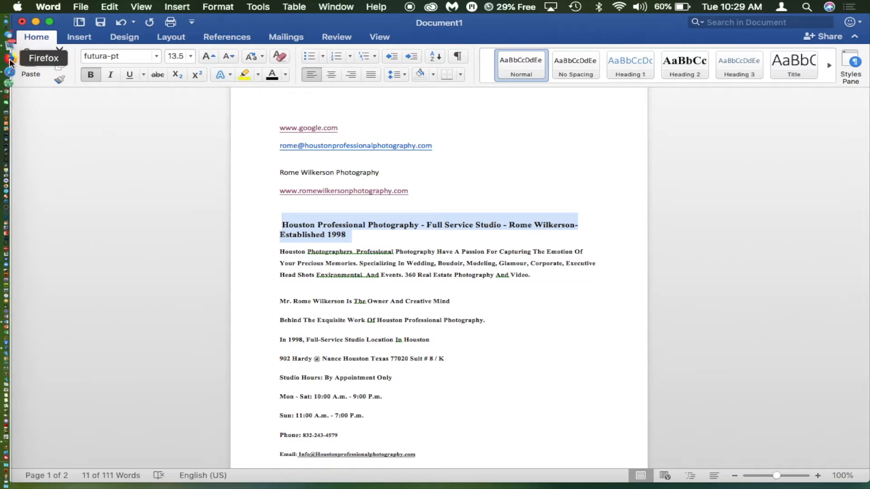
left_click(20, 65)
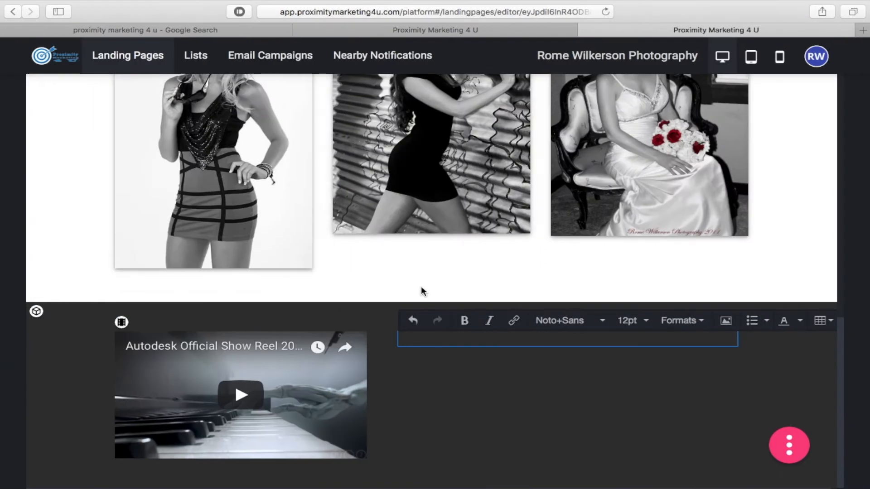
- Paste the copied Houston Professional Photography heading into the empty text box beside the video
left_click(433, 335)
key("super+v")
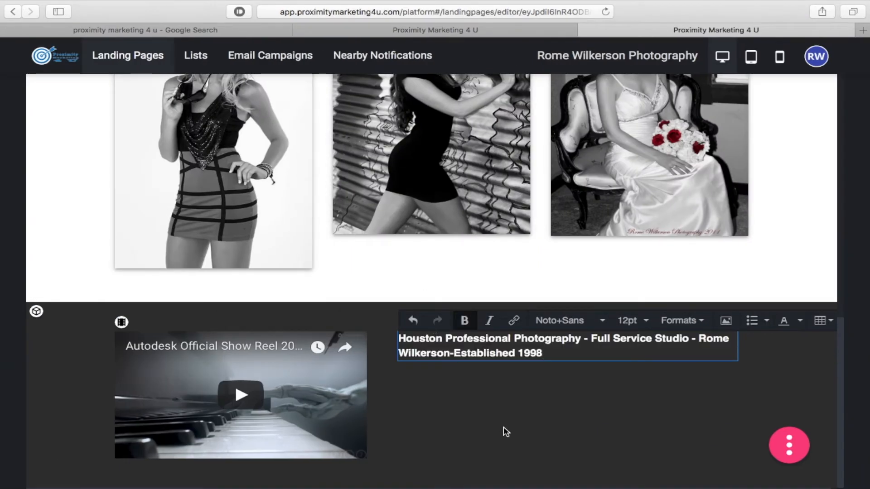
left_click(501, 423)
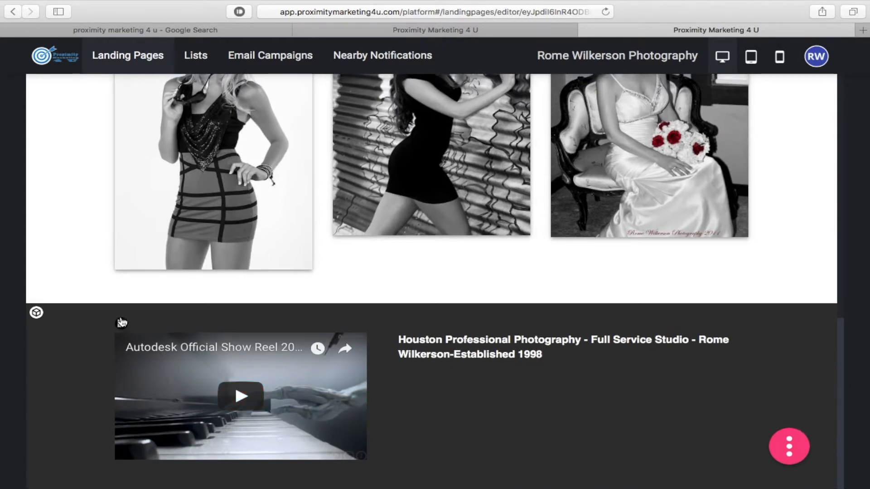
mouse_move(0, 123)
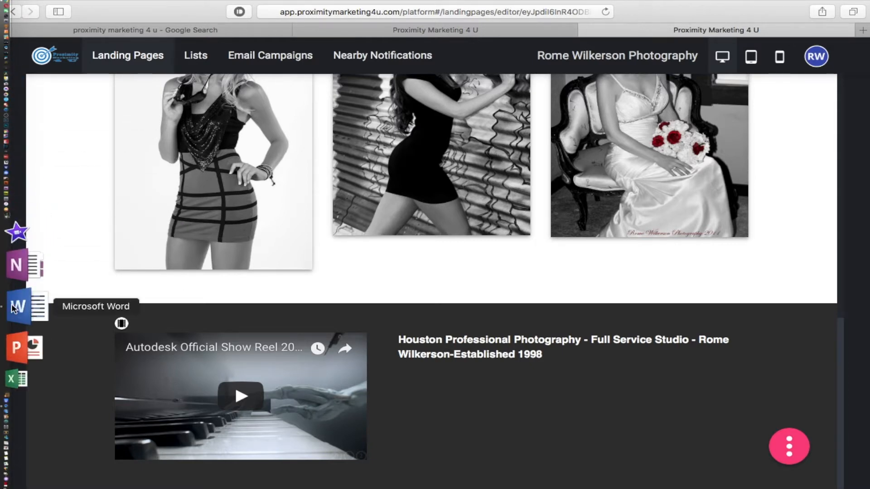
left_click(17, 304)
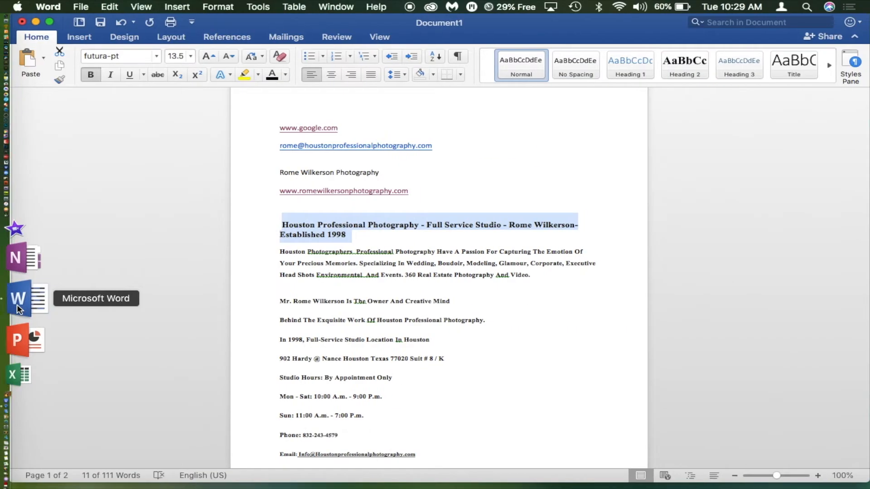
scroll(510, 357, "down", 5)
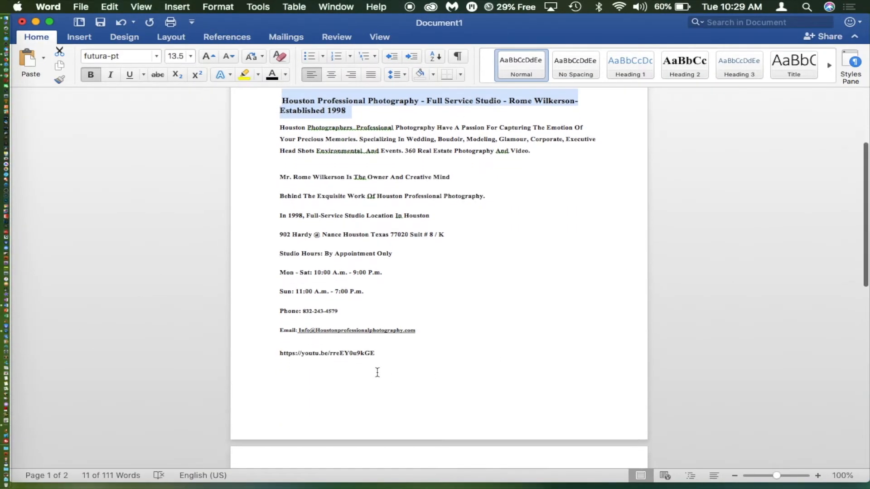
left_click_drag(378, 354, 278, 355)
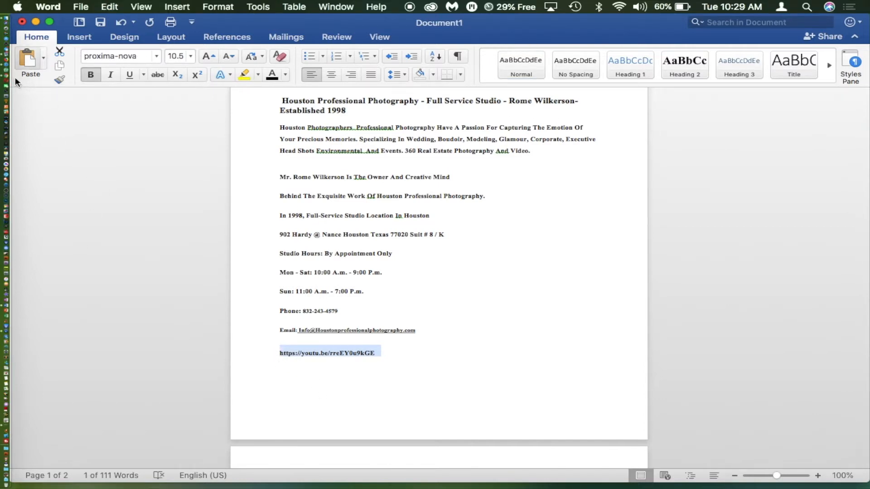
left_click(26, 64)
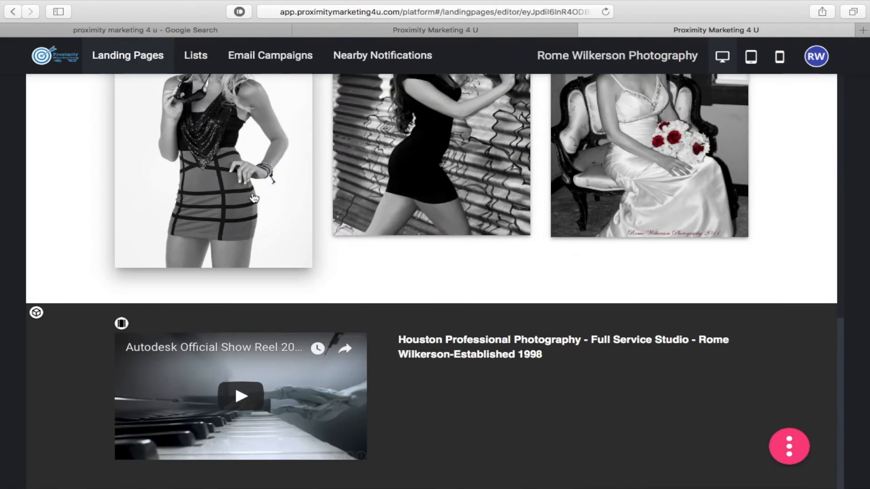
- Swap the video's old URL for the pasted youtu.be link, parse it and update
left_click(122, 325)
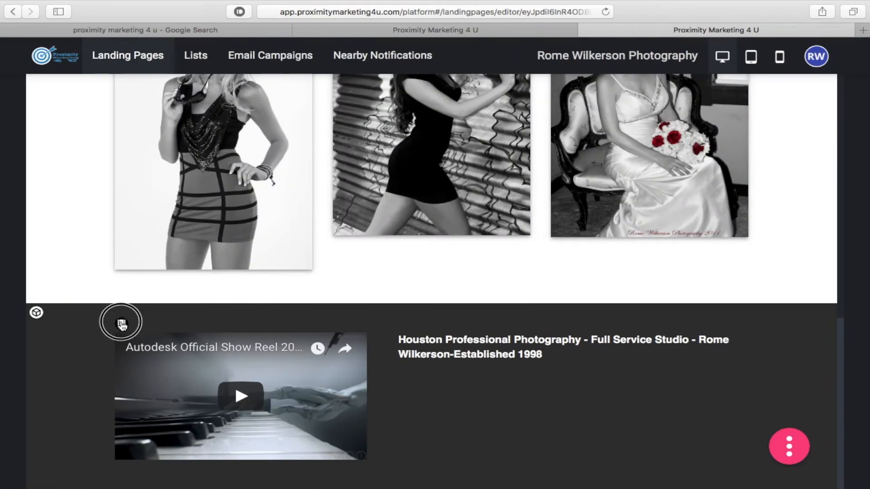
left_click(81, 337)
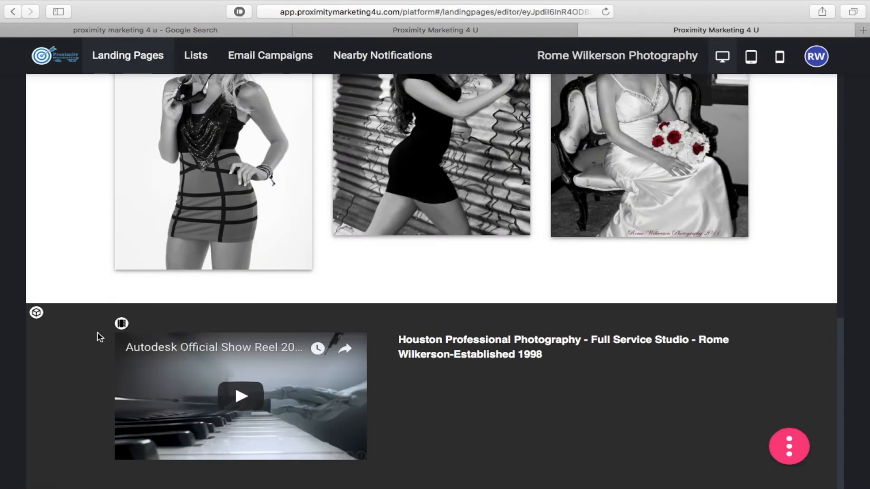
left_click(121, 324)
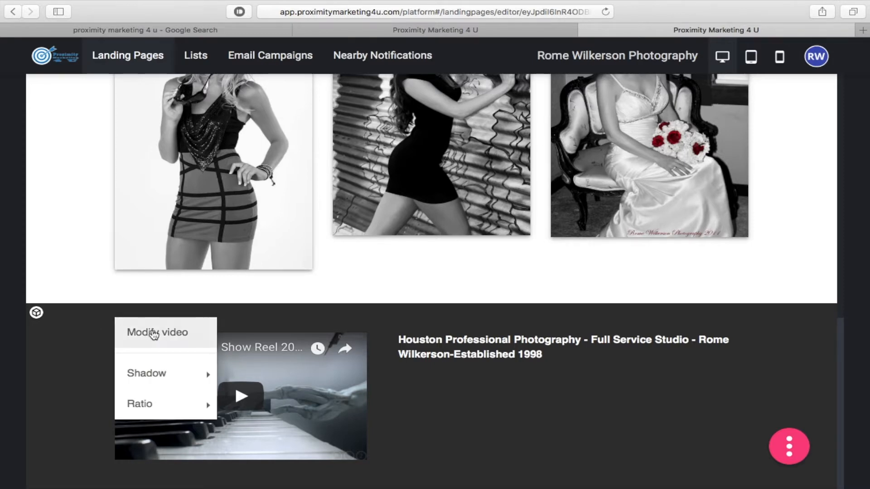
left_click(156, 335)
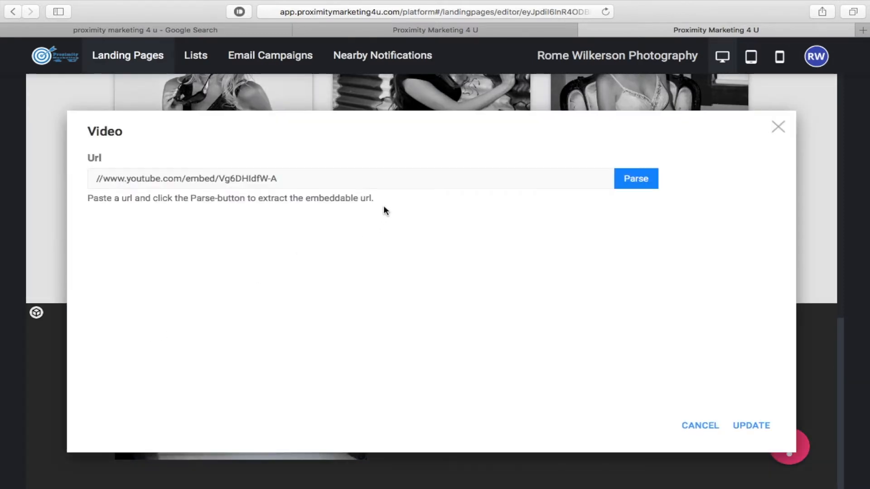
triple_click(93, 178)
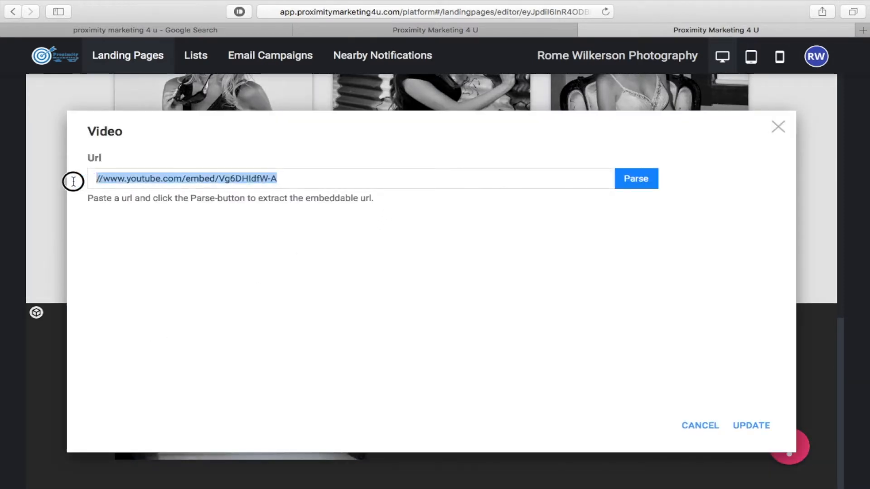
key("BackSpace")
type("https://youtu.be/rreEY0u9kGE")
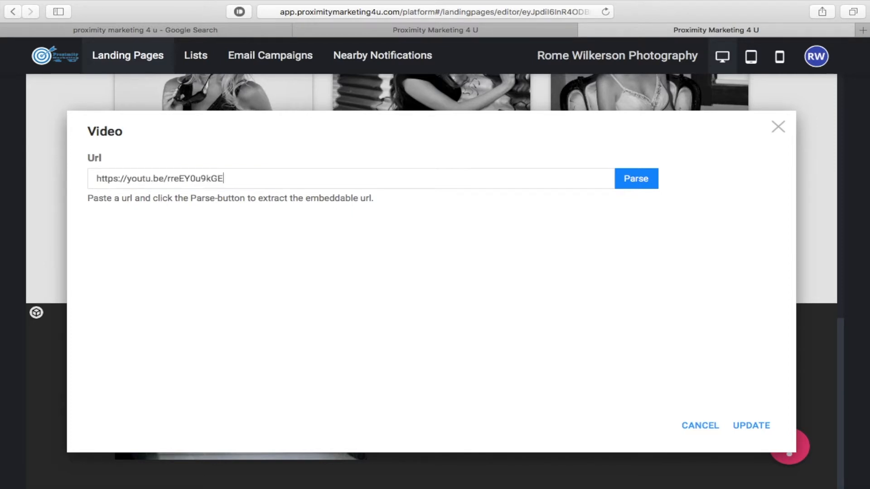
left_click(640, 185)
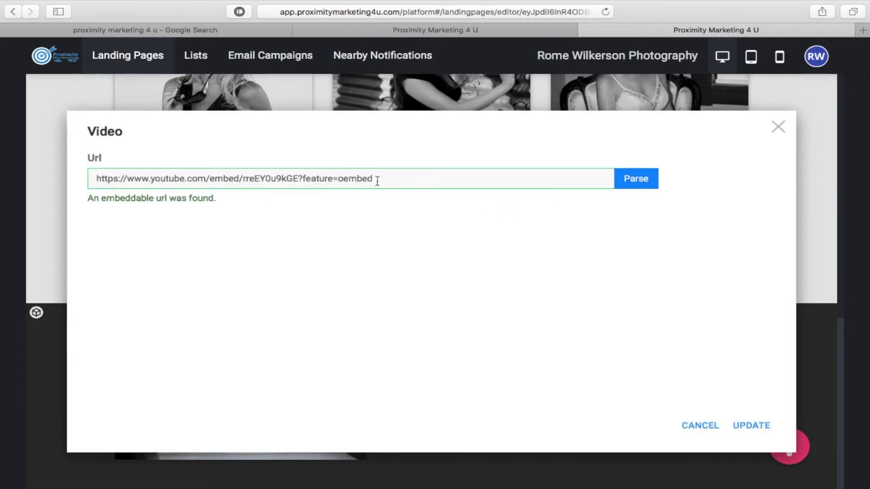
left_click(752, 426)
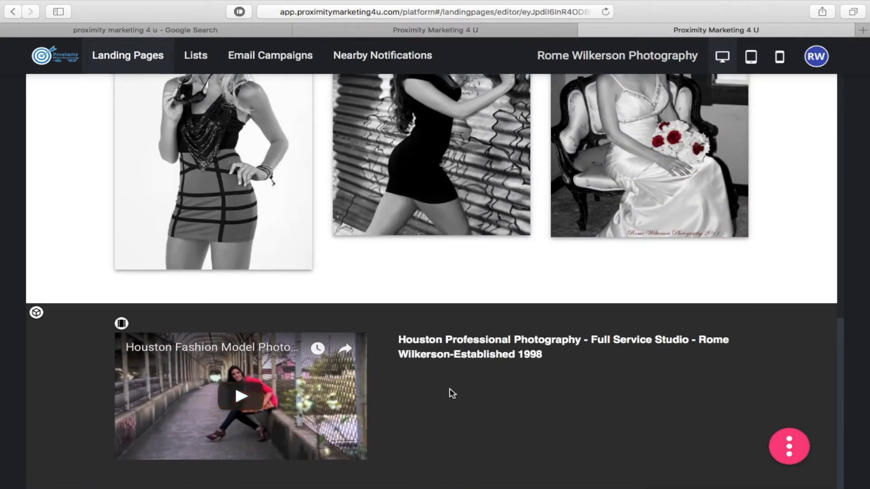
scroll(450, 389, "up", 10)
- Insert the light footer template from the Footers category below the video section
scroll(450, 392, "down", 10)
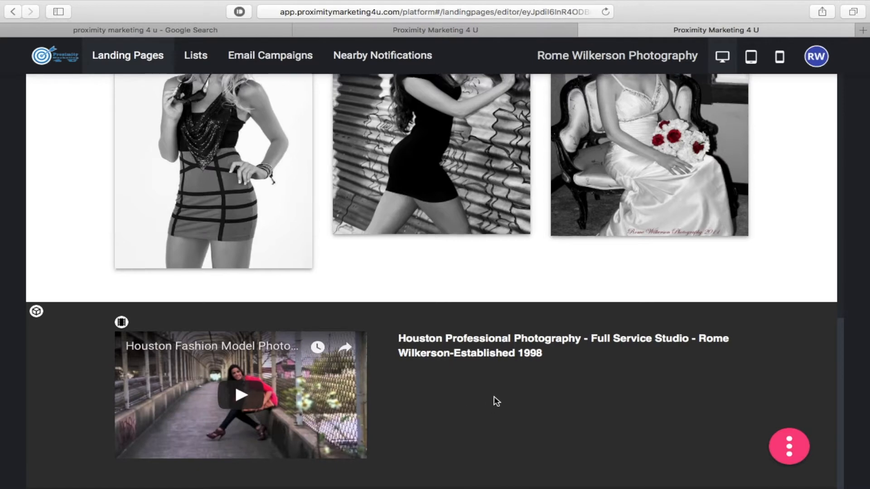
left_click(789, 456)
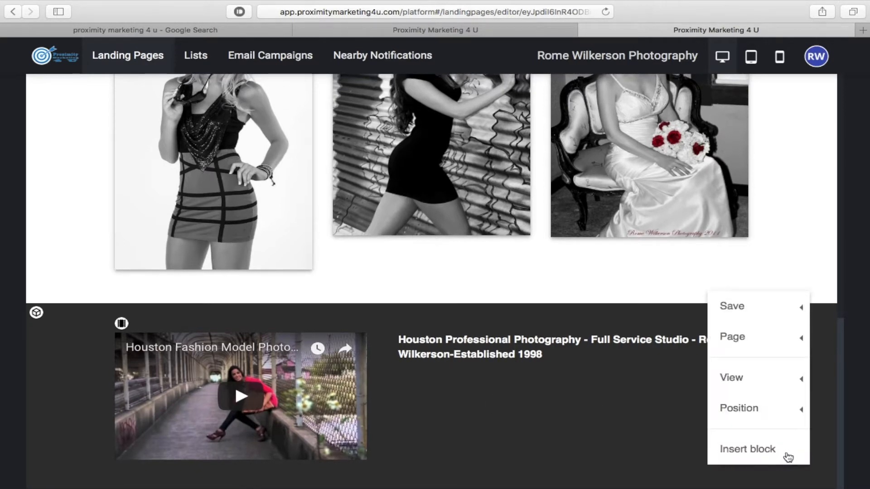
left_click(772, 450)
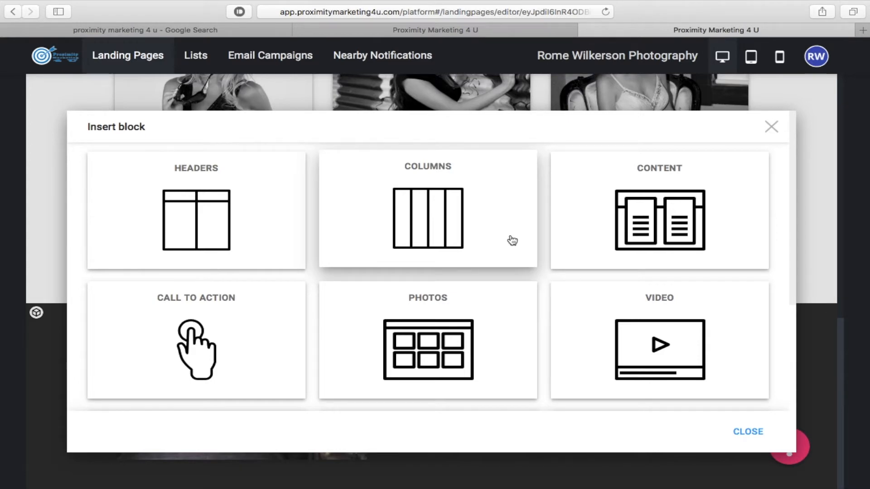
scroll(511, 241, "down", 6)
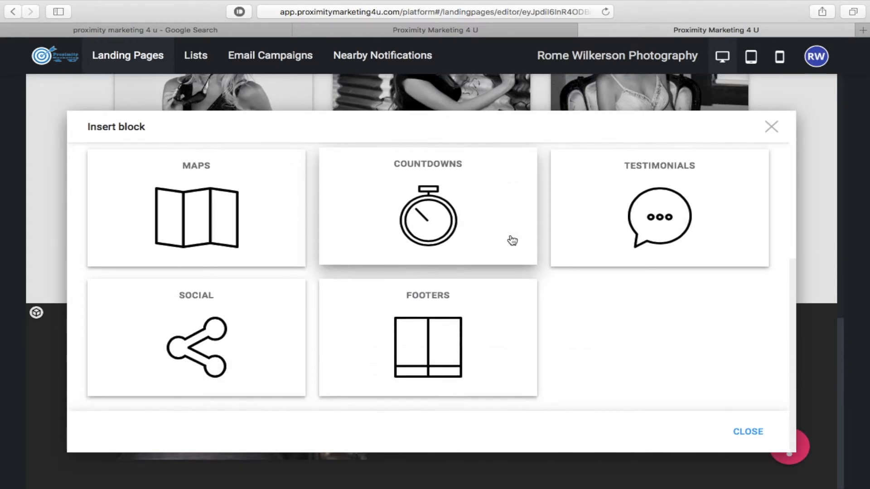
left_click(453, 341)
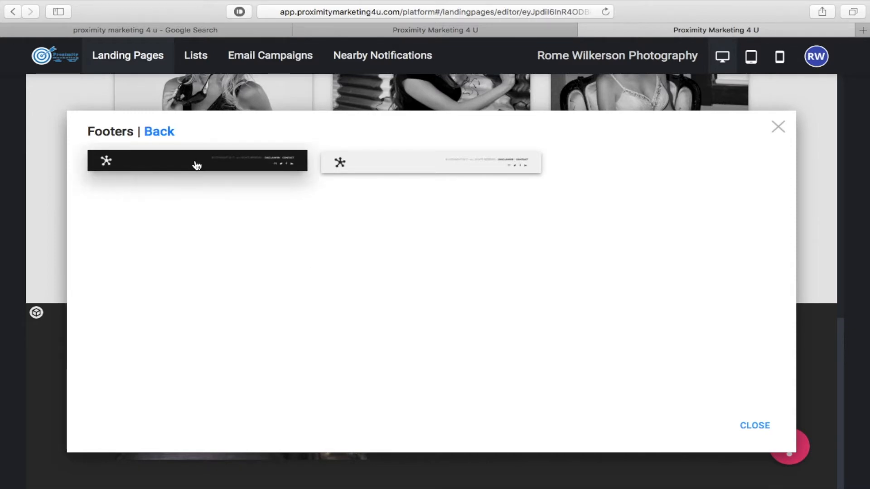
left_click(395, 168)
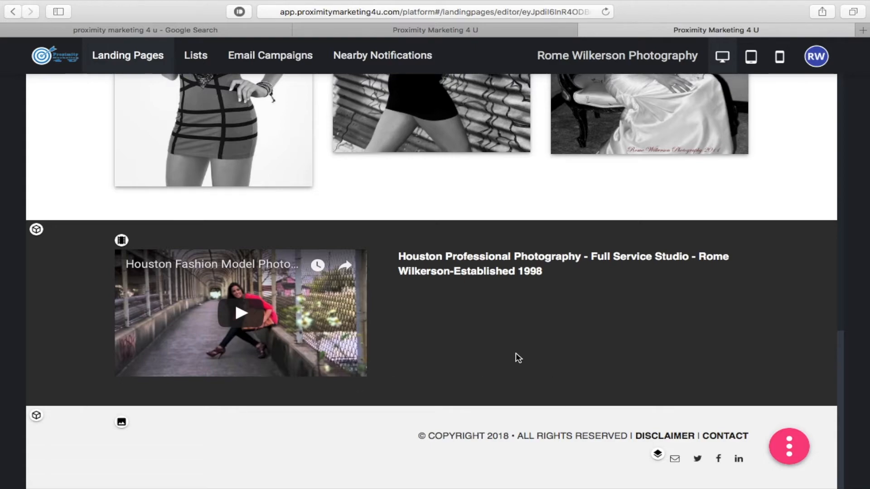
scroll(516, 355, "up", 10)
- Insert the top-right Maps template, a map with address, phone and opening hours beside it
scroll(517, 355, "down", 10)
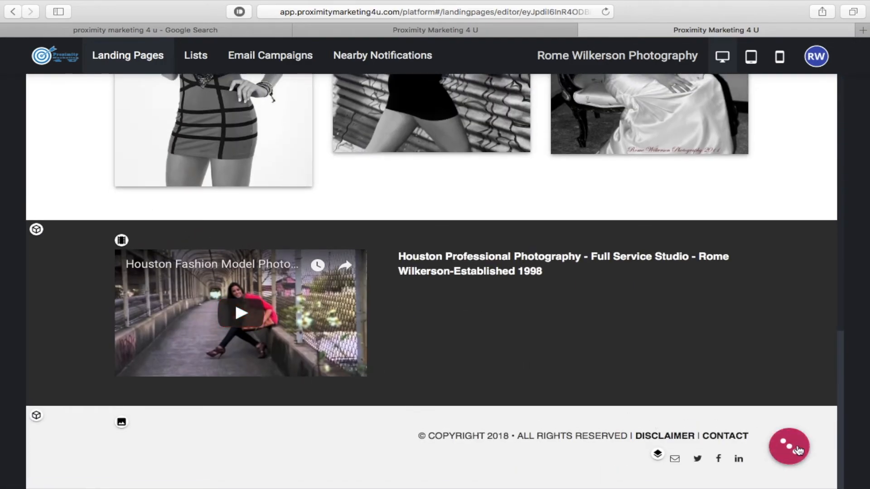
left_click(789, 447)
mouse_move(763, 311)
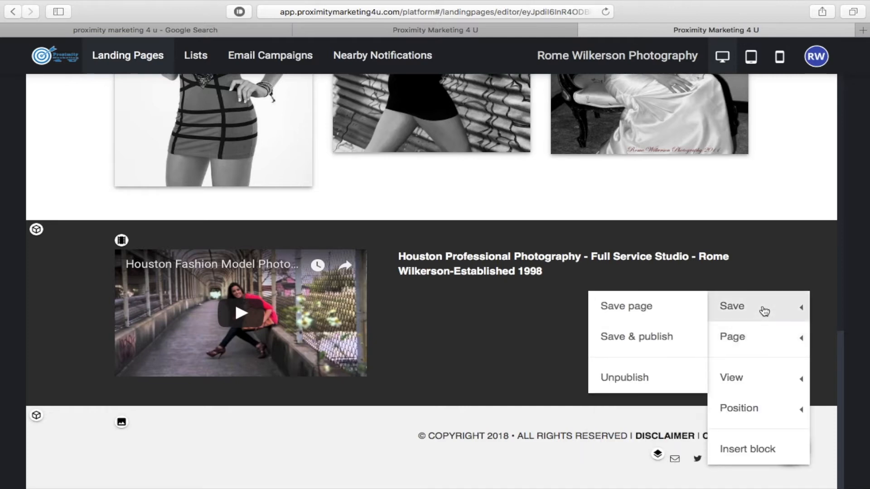
left_click(765, 451)
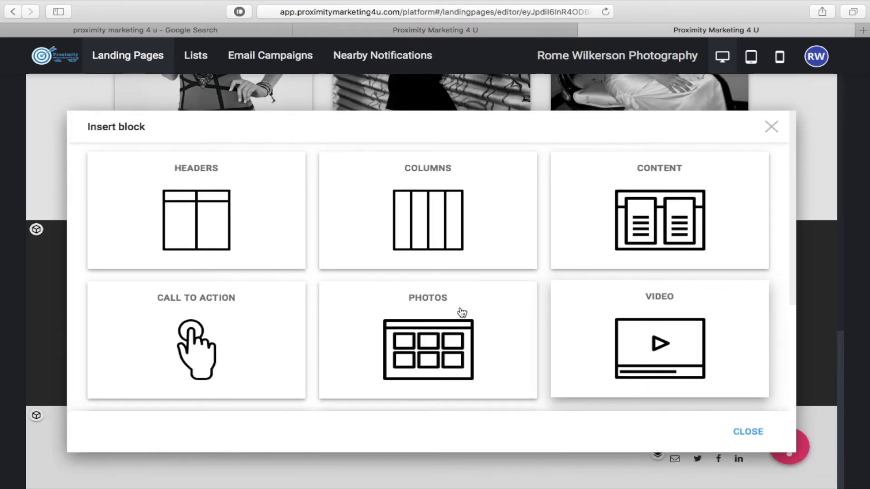
scroll(461, 311, "down", 2)
scroll(461, 312, "down", 4)
left_click(217, 254)
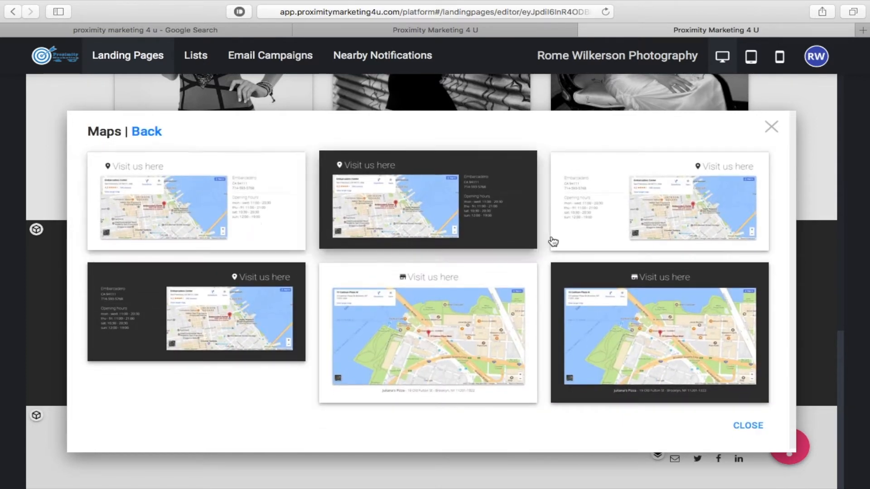
left_click(619, 220)
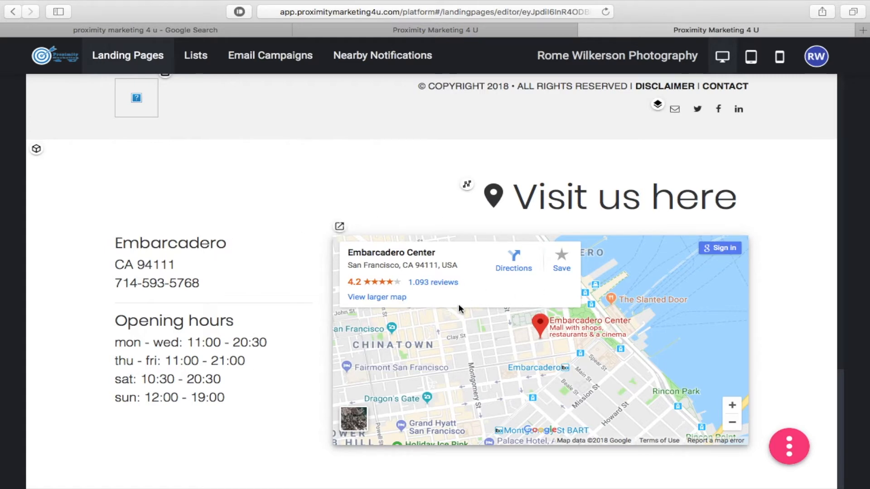
scroll(269, 274, "up", 5)
scroll(270, 274, "down", 4)
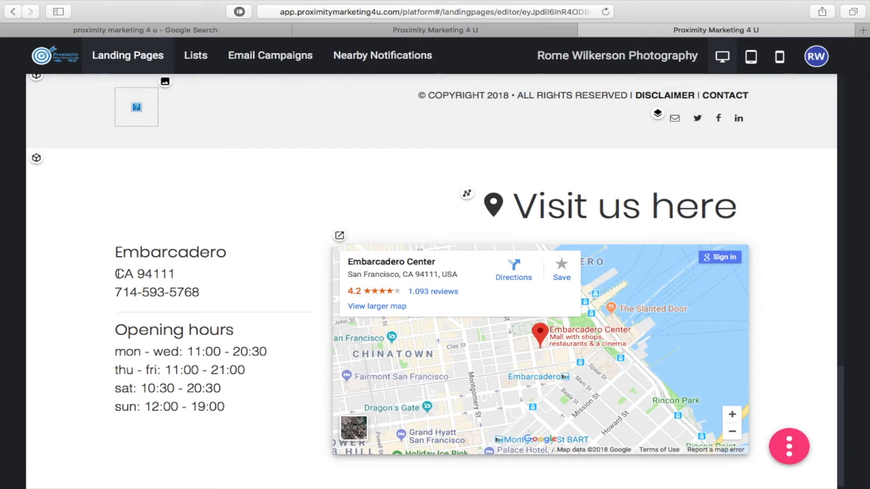
scroll(145, 263, "up", 3)
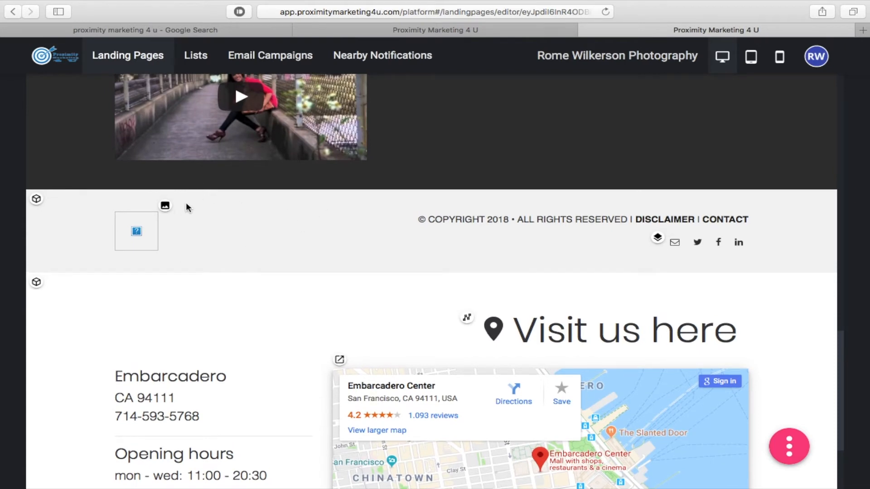
- Turn the footer's empty image placeholder into a black square
left_click(165, 205)
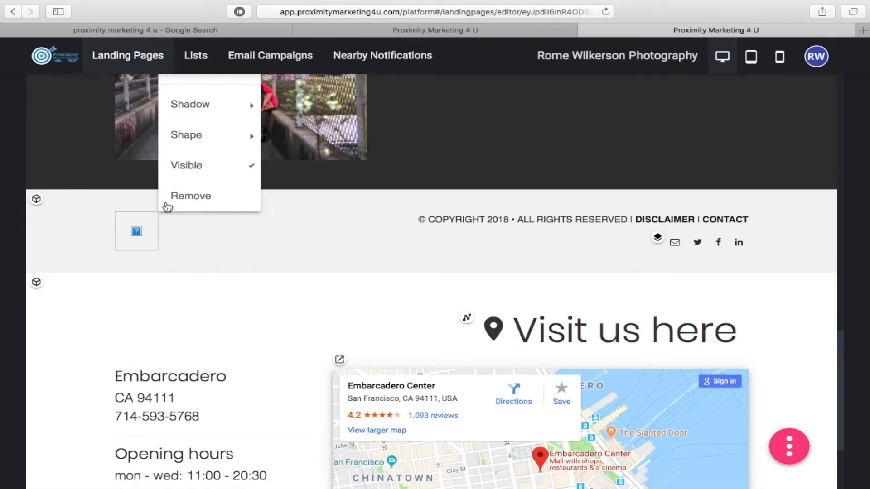
left_click(195, 201)
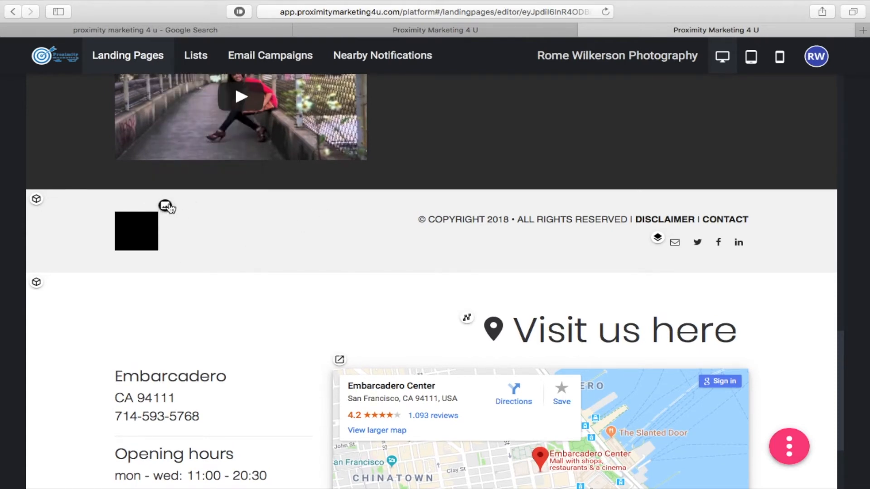
left_click(164, 205)
left_click(199, 200)
- Move the "Visit us here" map section up above the footer
left_click(36, 281)
mouse_move(75, 367)
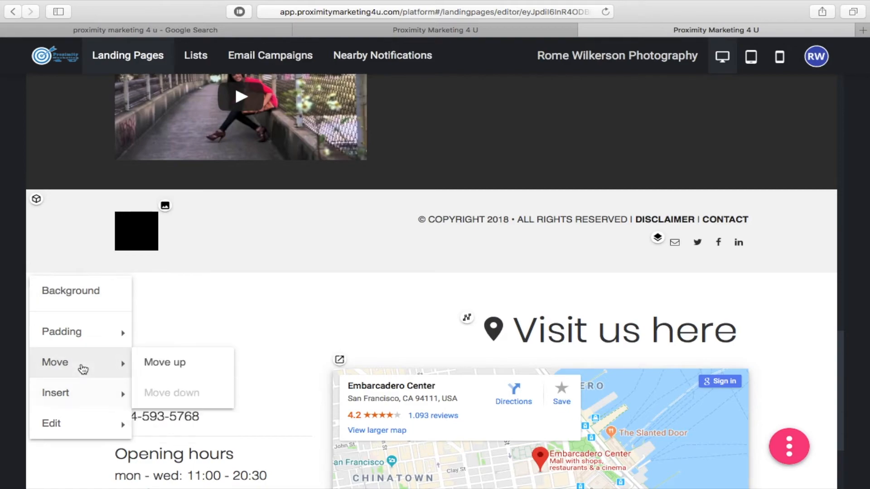
left_click(161, 364)
scroll(297, 282, "down", 3)
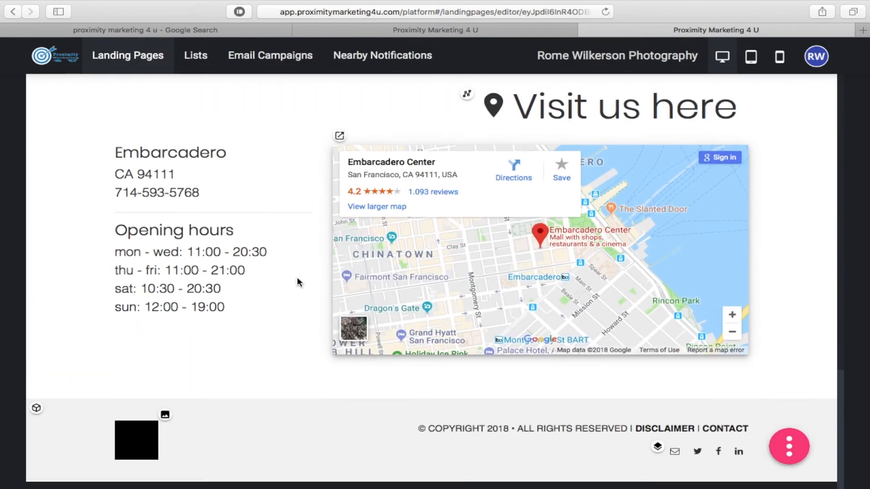
scroll(398, 462, "up", 15)
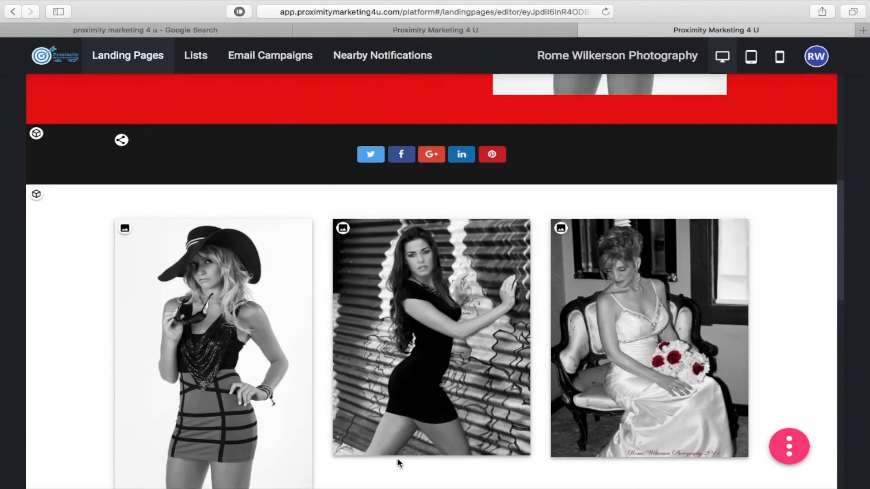
scroll(399, 462, "down", 8)
scroll(399, 462, "down", 8)
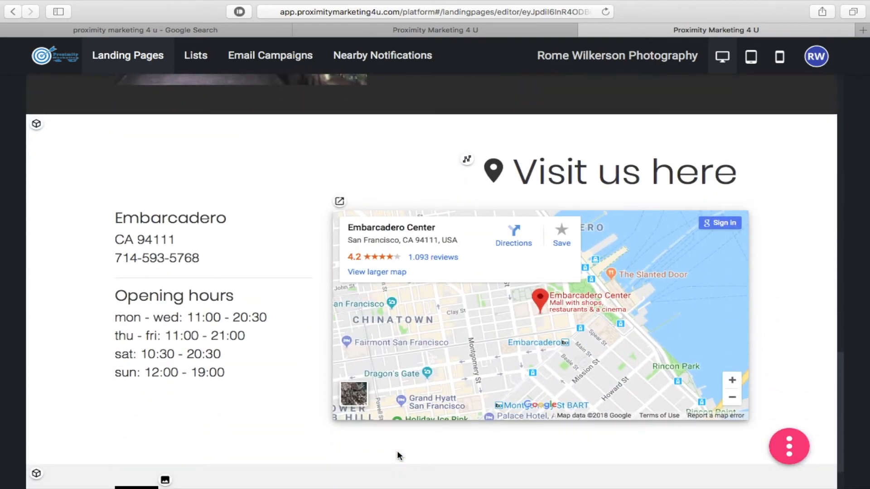
left_click(339, 201)
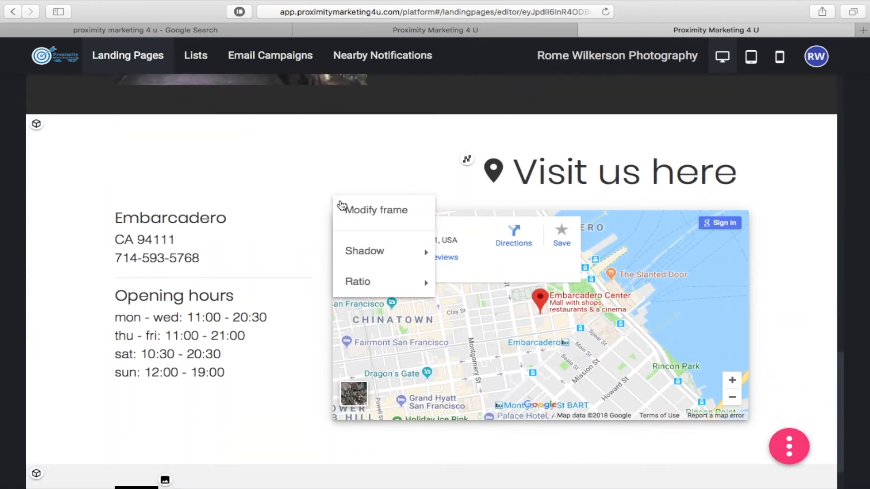
left_click(379, 213)
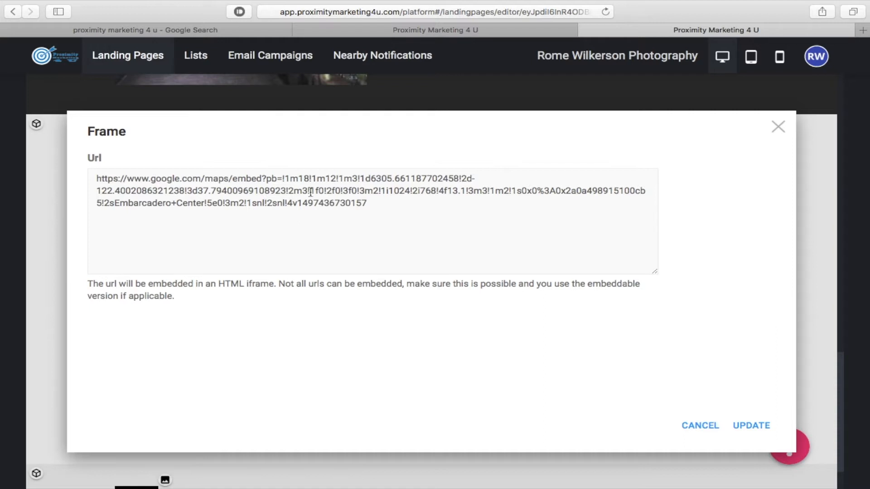
left_click(751, 426)
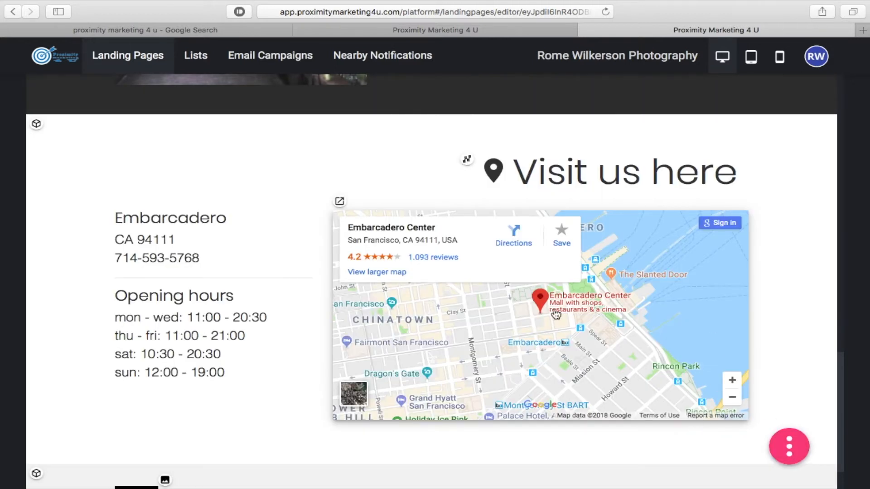
- Select the whole opening-hours text in the map block, then switch to Microsoft Word
left_click(236, 369)
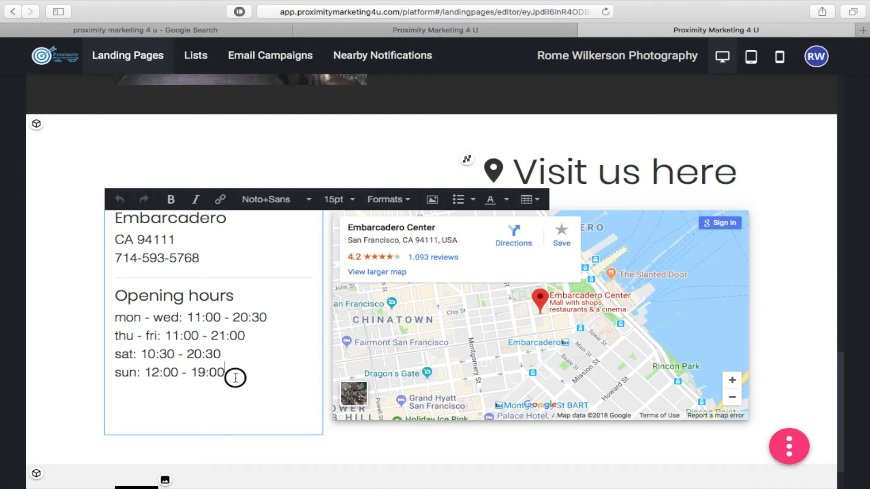
left_click_drag(233, 374, 97, 295)
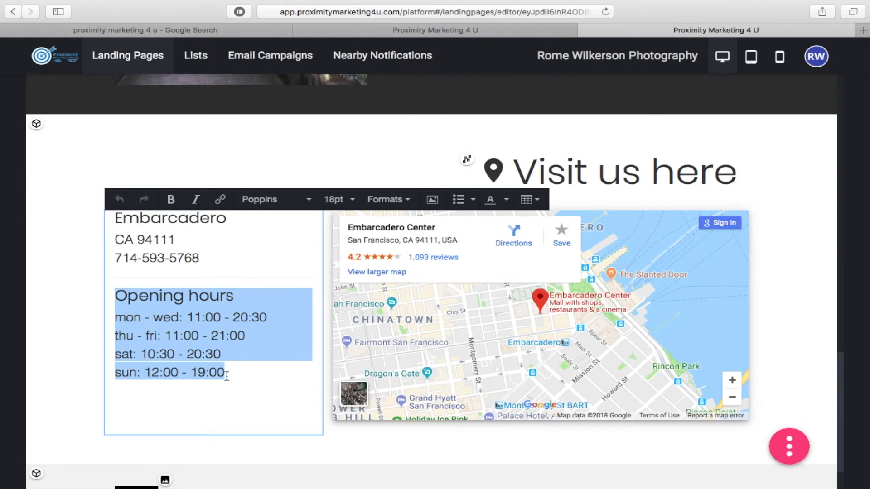
mouse_move(5, 184)
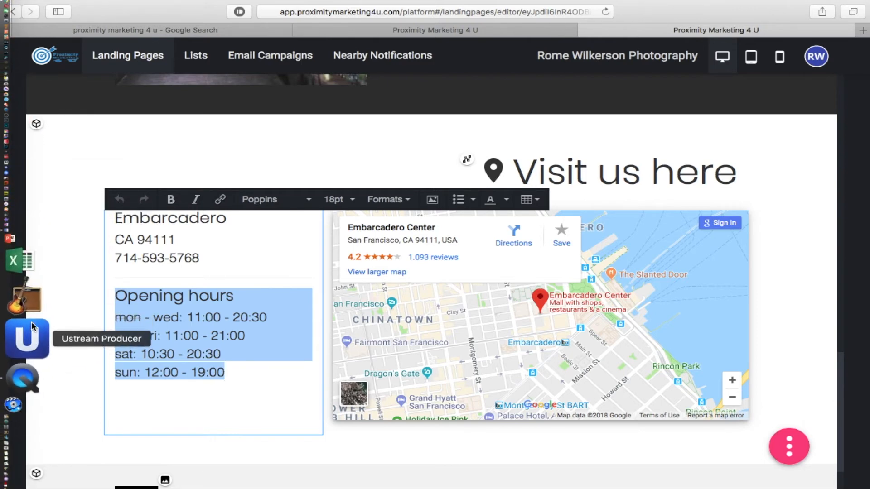
left_click(26, 304)
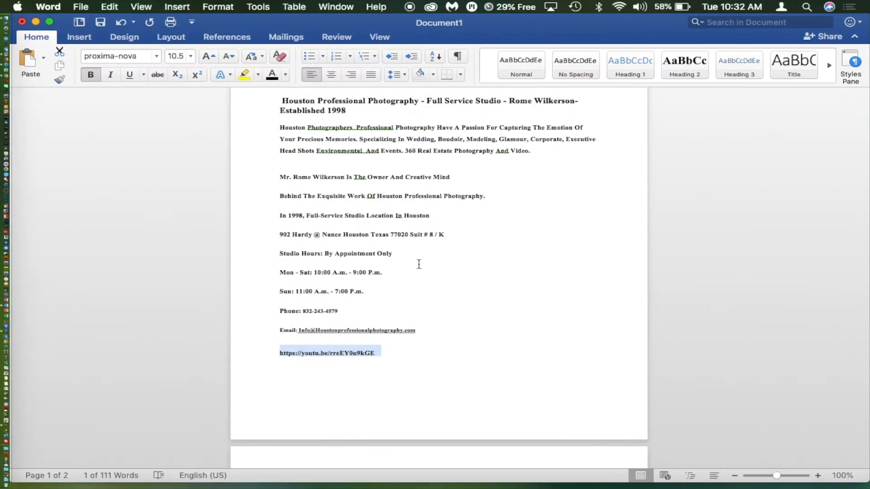
- Select the studio's address, hours, phone and email lines in Word, then return to Safari
left_click(473, 268)
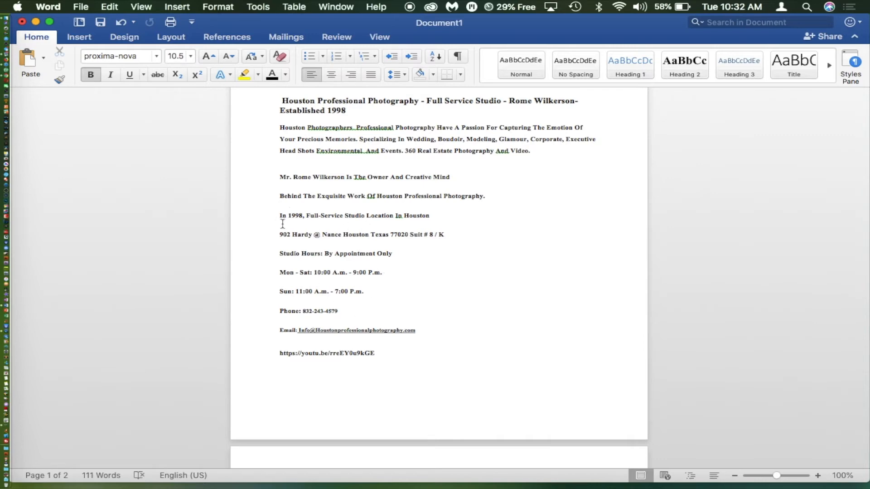
left_click_drag(278, 232, 437, 334)
key("super+c")
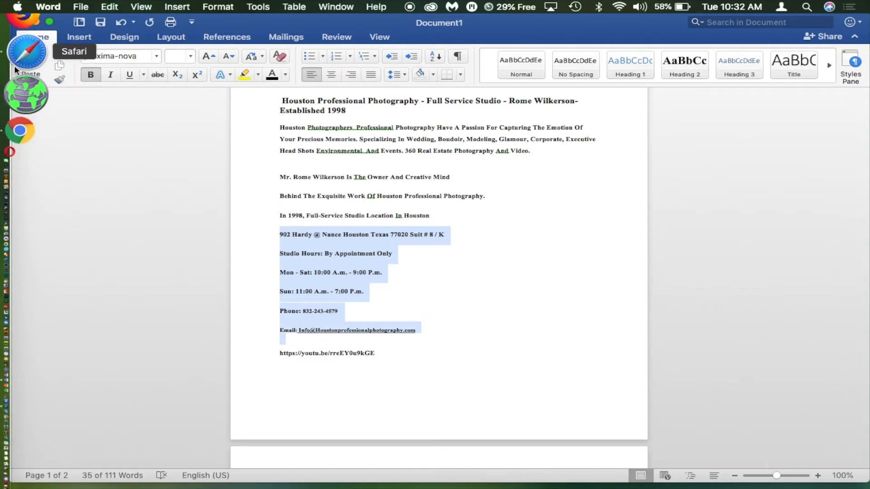
left_click(19, 64)
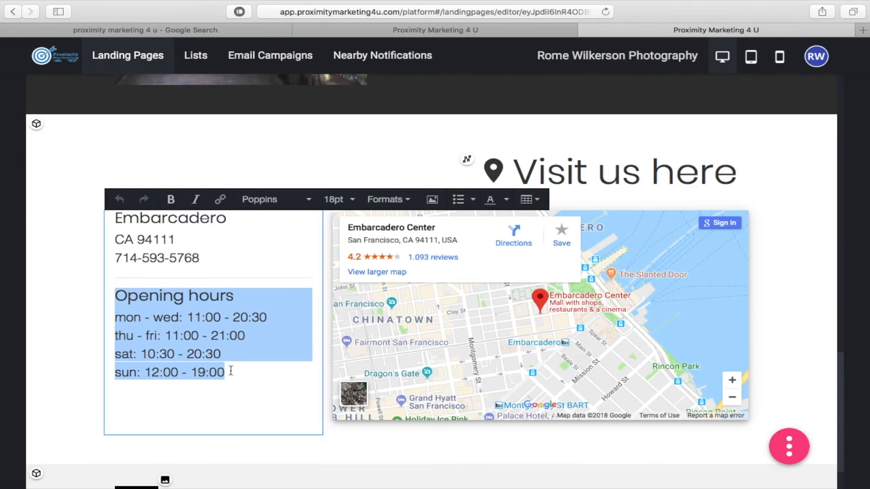
- Paste the Houston studio details over the placeholder address and hours, then select the email address
left_click_drag(231, 371, 104, 219)
key("super+v")
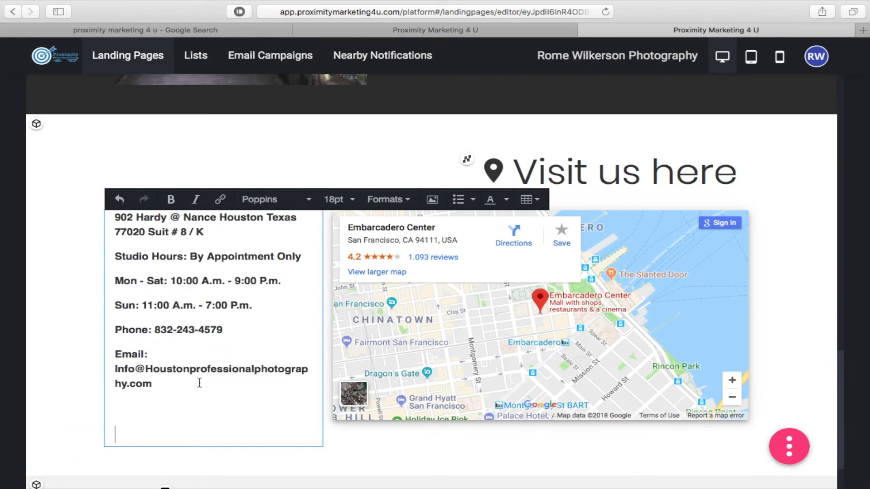
left_click(67, 362)
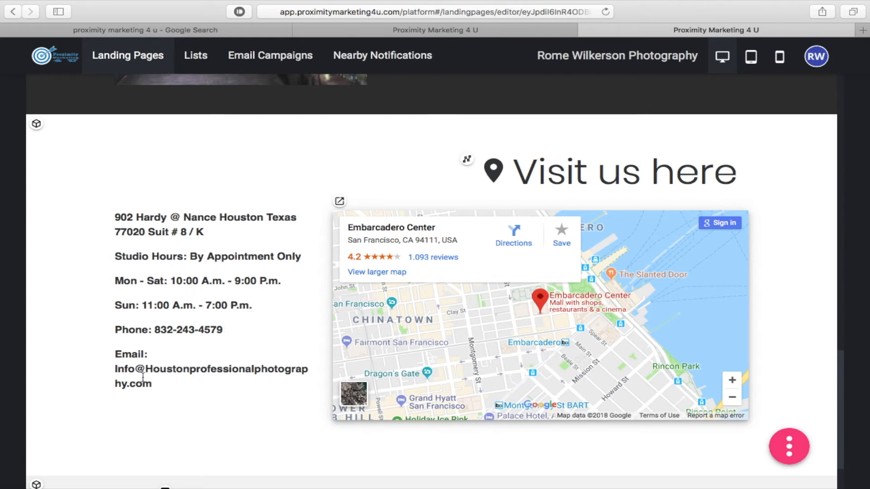
left_click(171, 369)
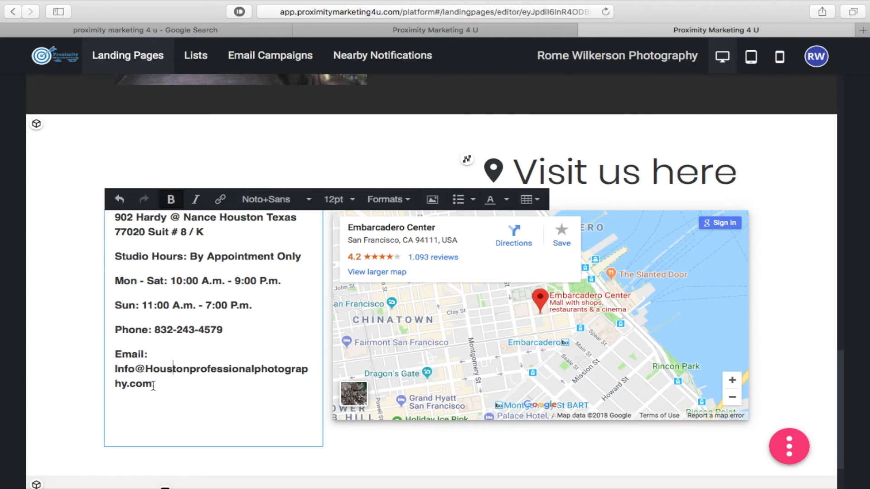
left_click_drag(153, 385, 116, 373)
key("super+c")
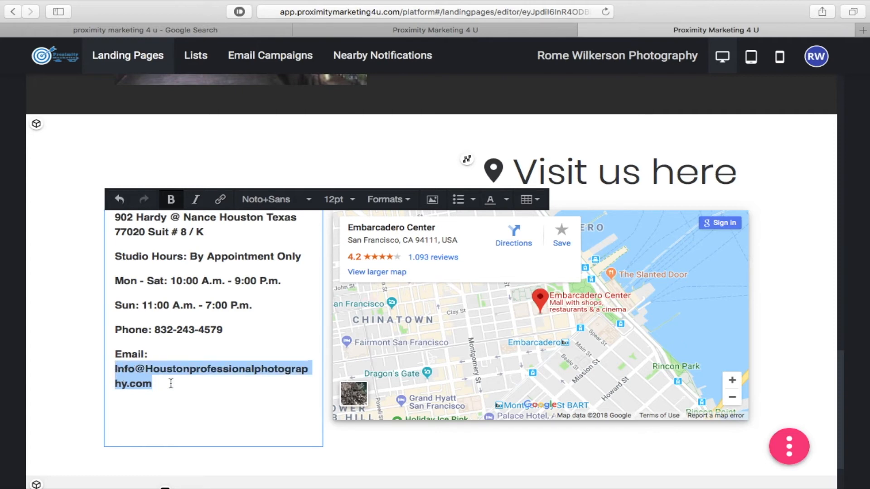
- Link the selected email address to its own mailto: URL
left_click(220, 200)
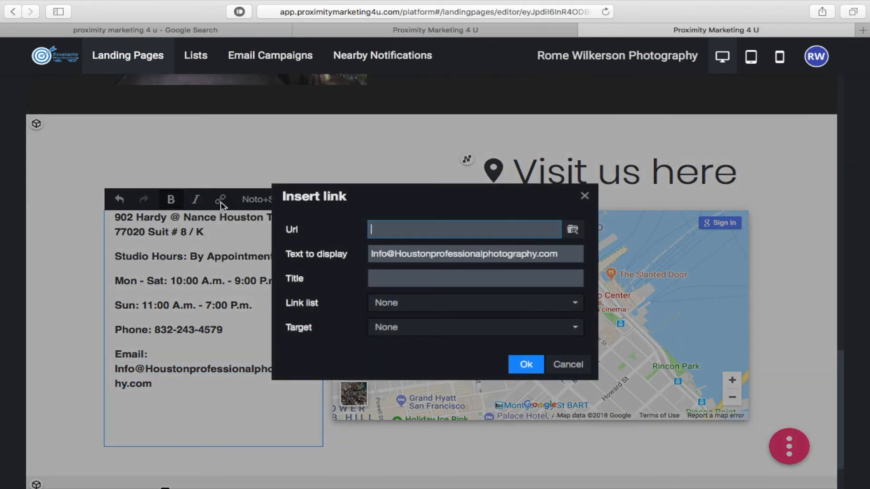
left_click(381, 230)
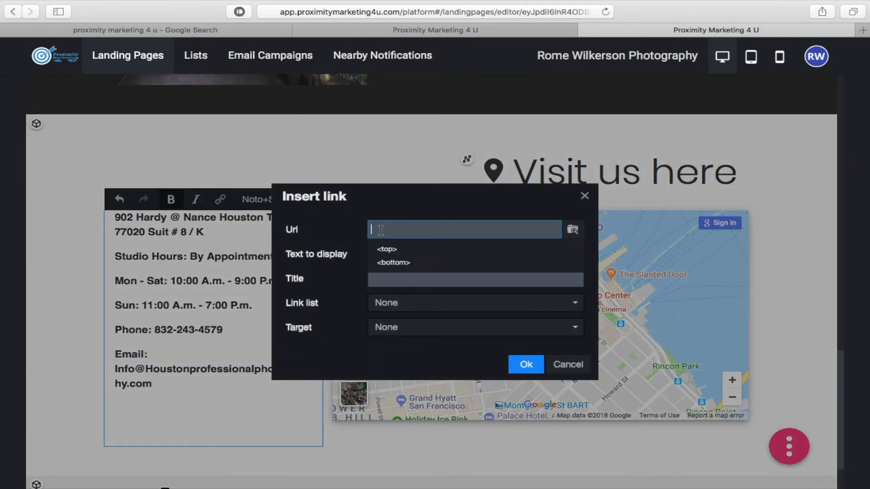
key("super+v")
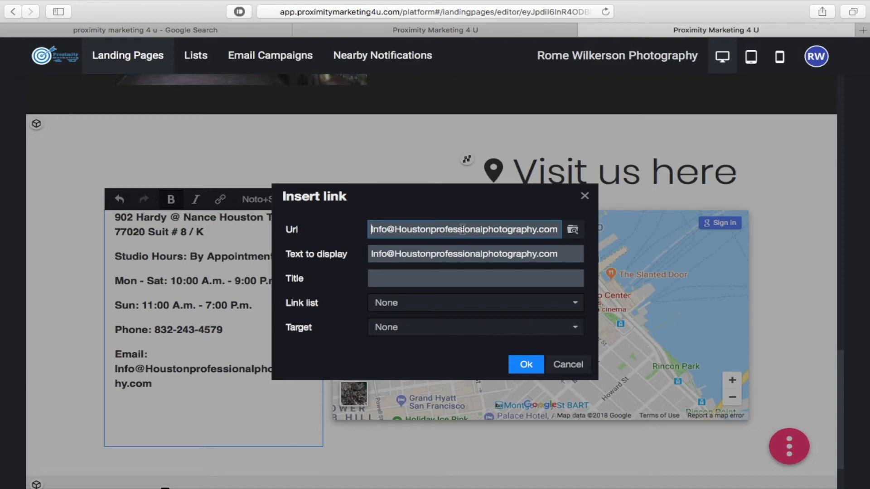
type("mailto")
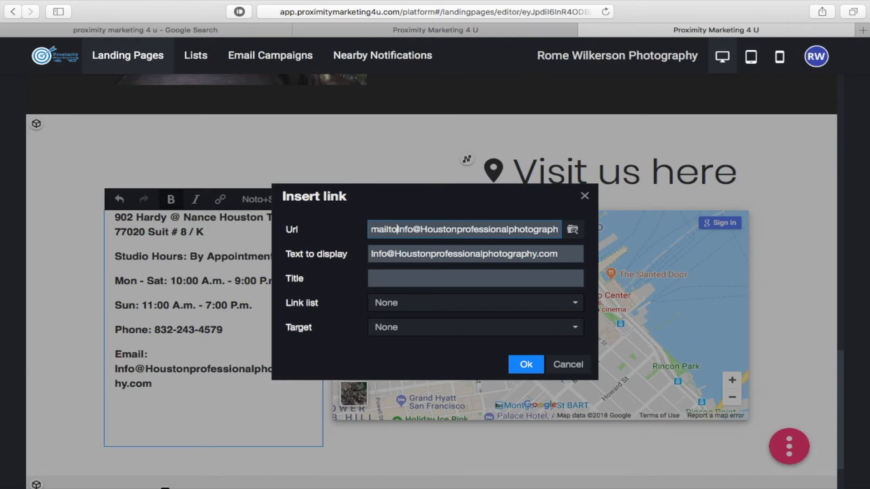
type(":")
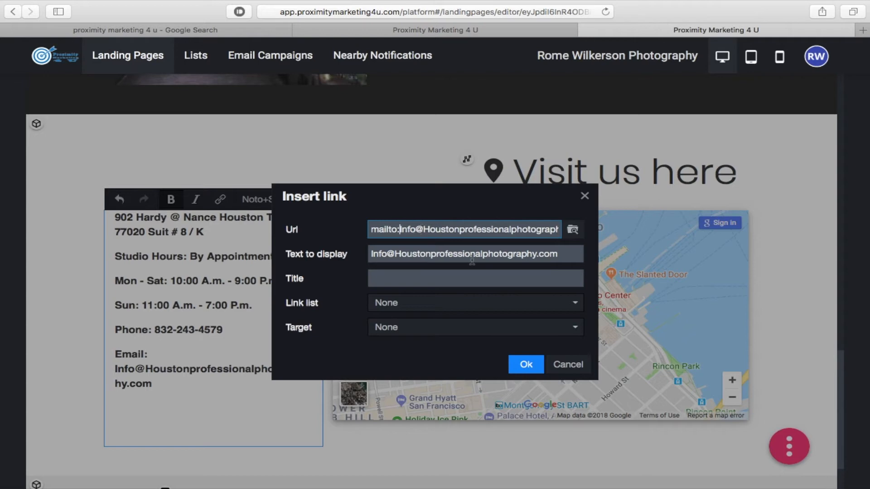
left_click(526, 364)
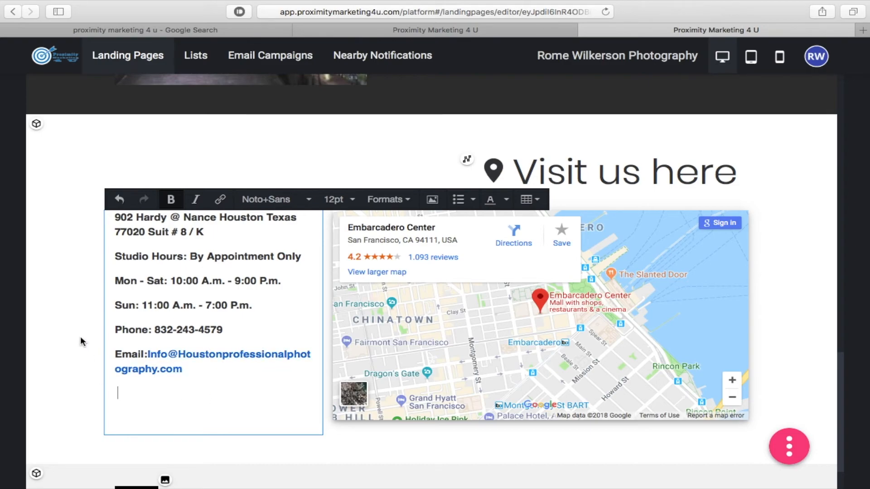
scroll(80, 338, "up", 20)
scroll(81, 337, "down", 20)
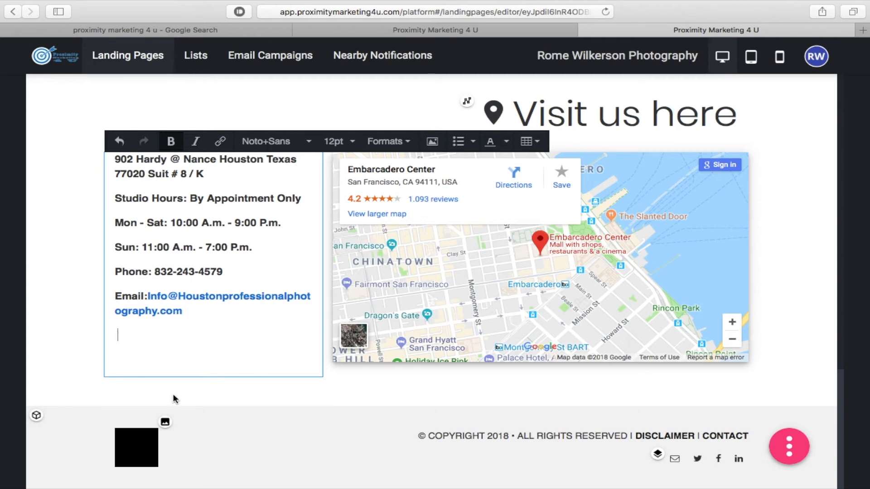
- Publish the landing page using Save & publish from the pink menu
left_click(800, 452)
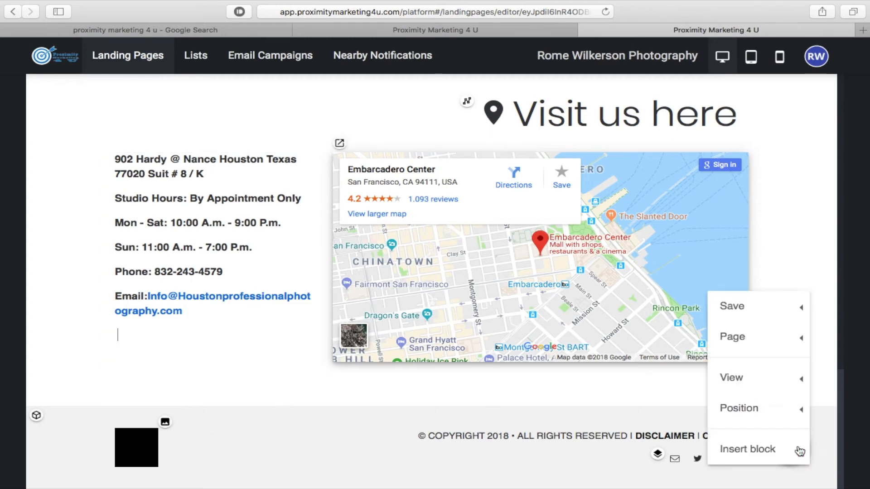
mouse_move(793, 298)
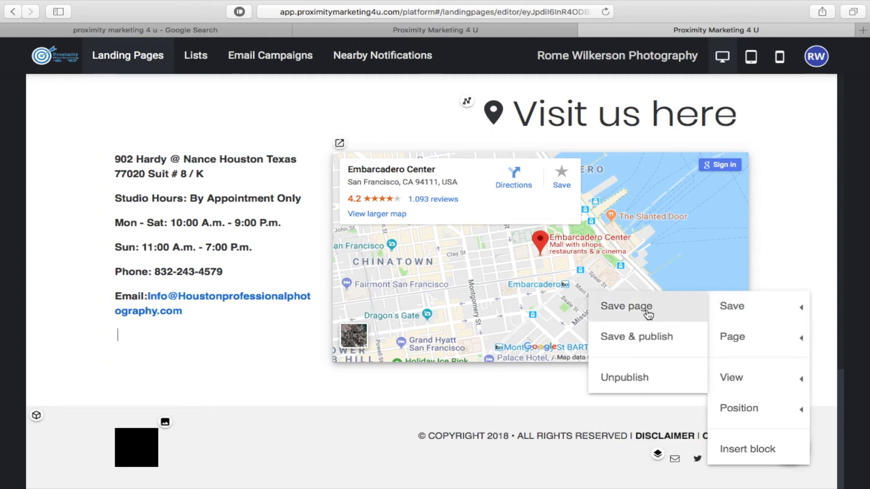
left_click(650, 343)
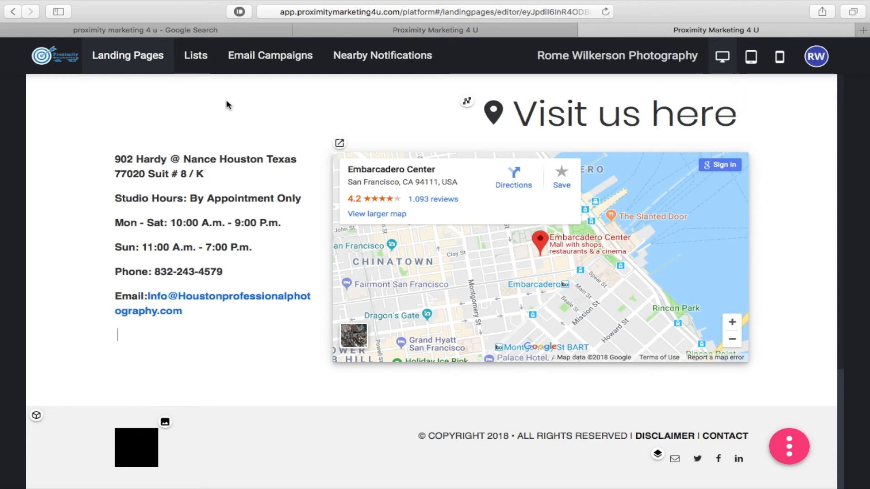
- Go back to the Landing Pages list, where the page shows as Published
left_click(140, 56)
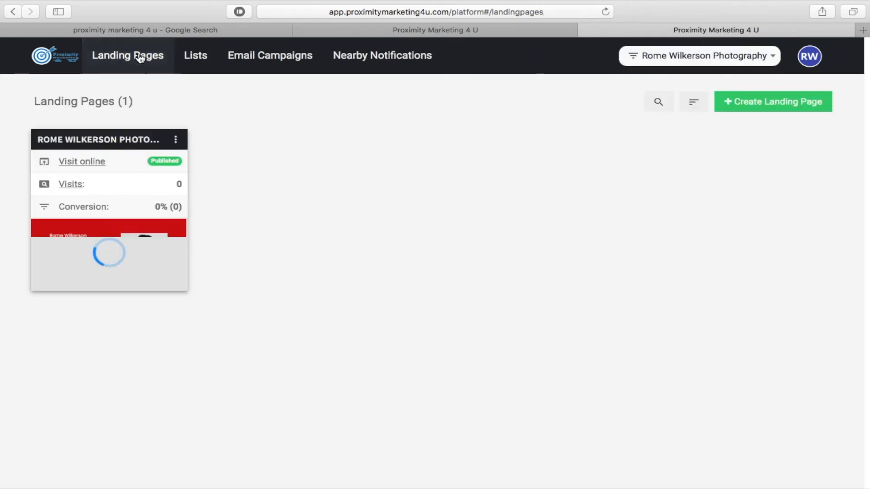
scroll(213, 254, "down", 2)
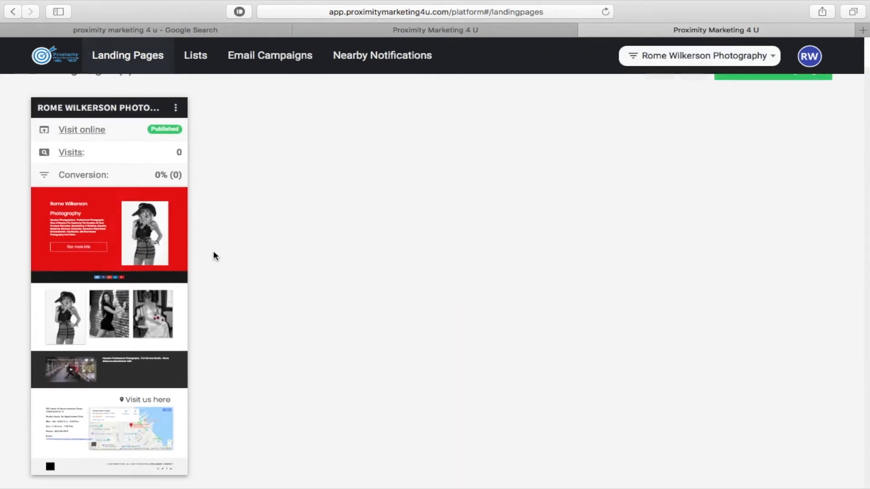
scroll(214, 253, "up", 1)
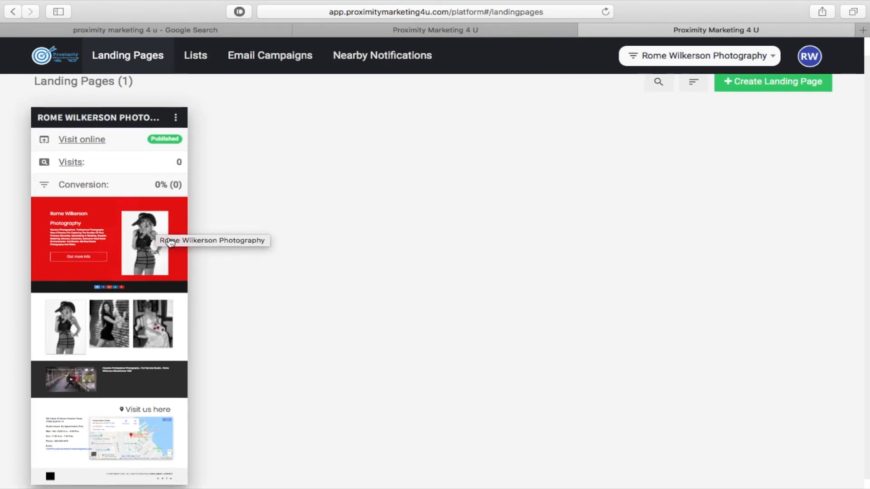
- Open the page live via Visit online and check its address app.proximitymarketing4u.com/lp/Ra9PJ
left_click(74, 141)
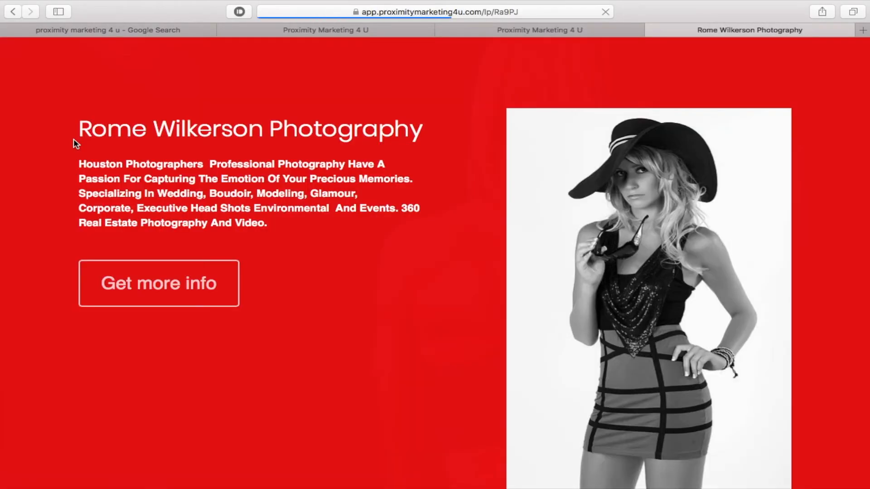
scroll(431, 161, "down", 15)
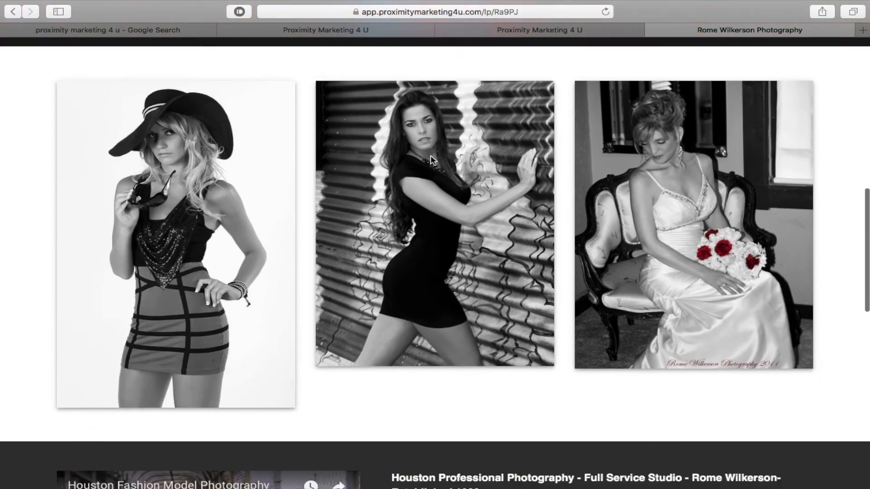
scroll(431, 161, "up", 15)
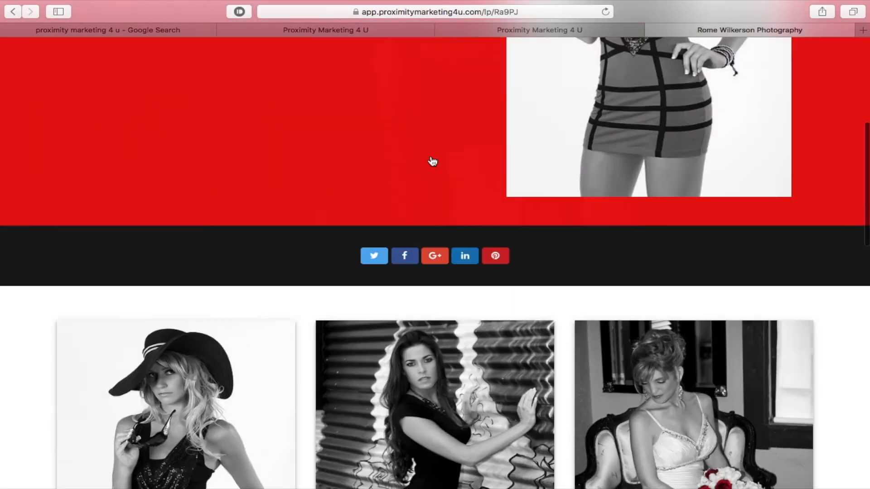
left_click(522, 11)
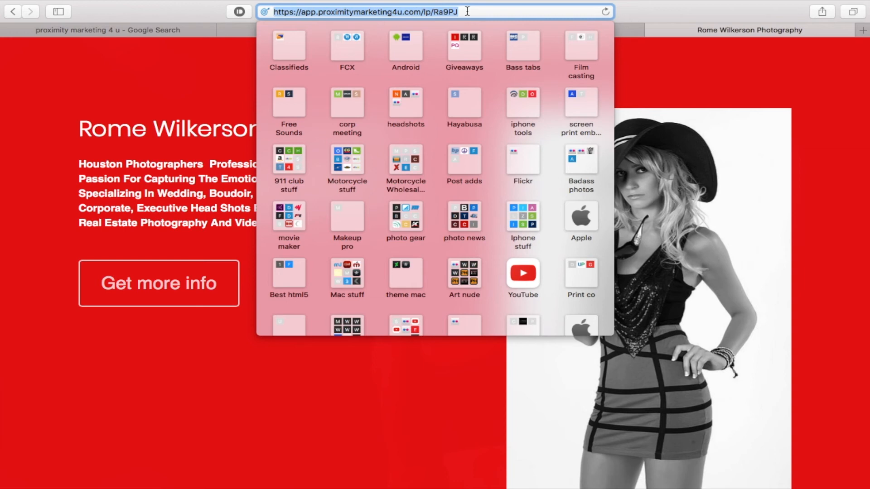
left_click(243, 409)
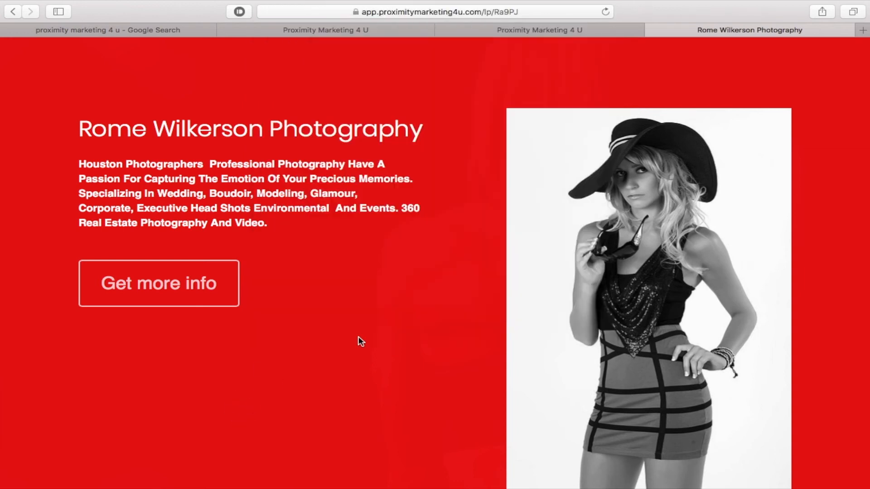
- Scroll through the live page from the red hero down to the footer
scroll(360, 342, "down", 4)
scroll(360, 342, "down", 7)
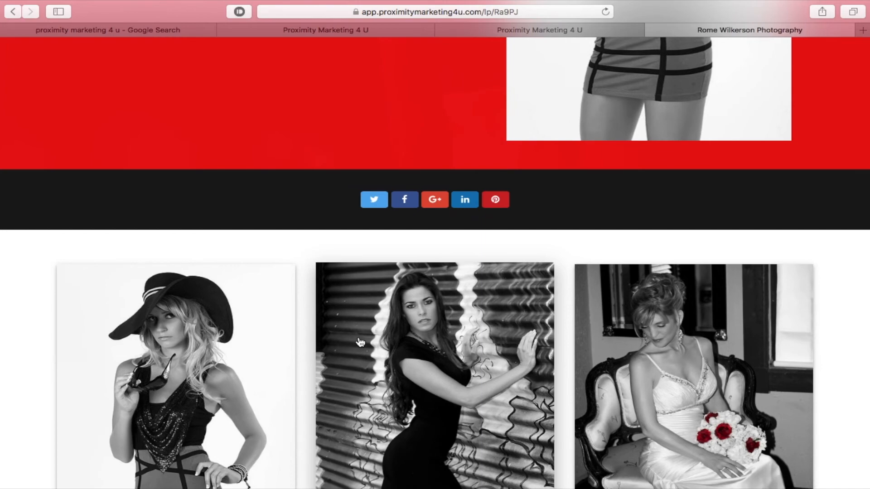
scroll(360, 342, "down", 12)
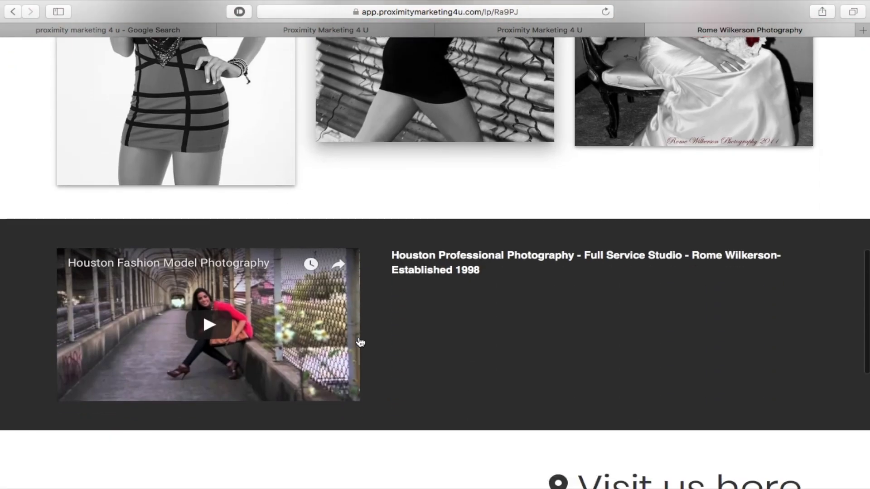
scroll(452, 345, "down", 10)
scroll(453, 344, "down", 2)
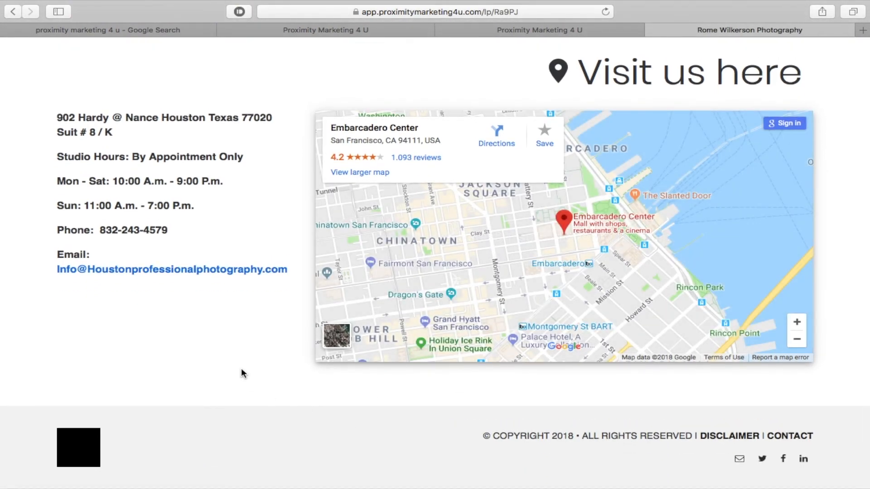
scroll(241, 373, "up", 20)
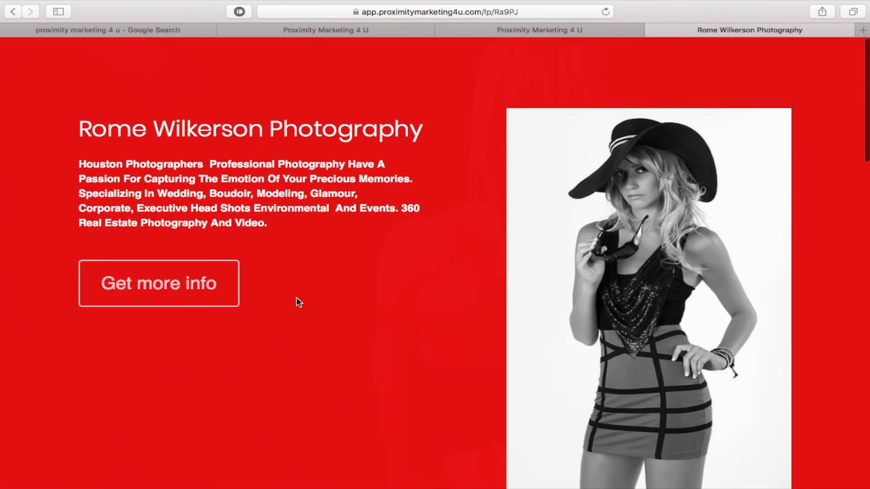